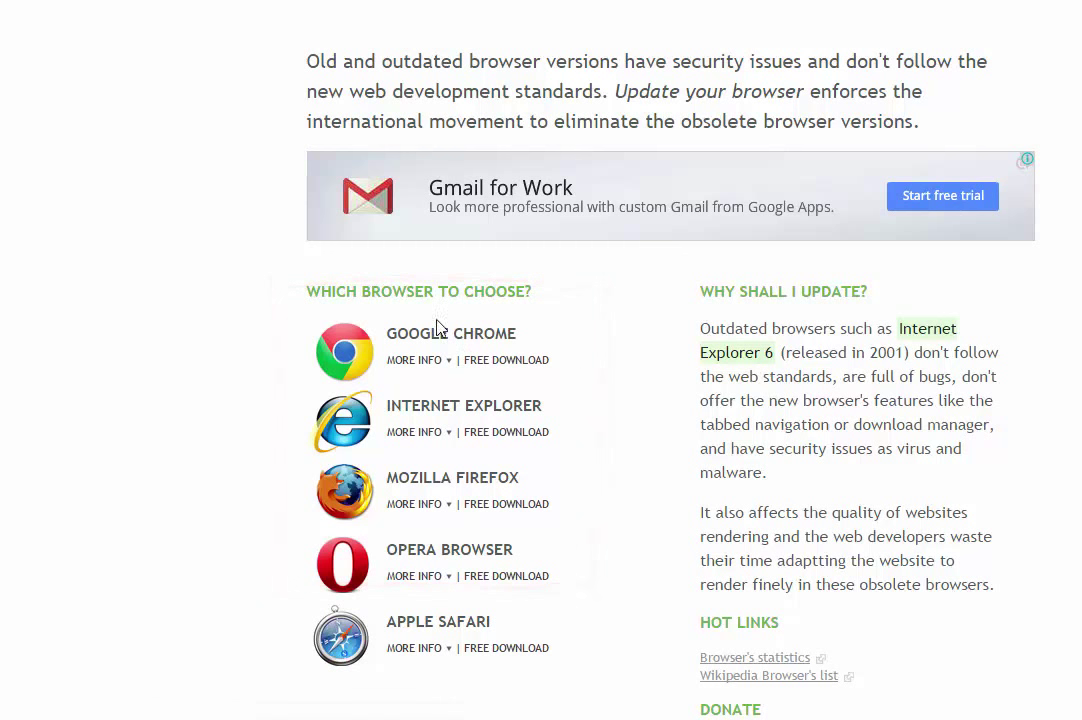
{"action": "left_click_drag", "start_coordinate": [396, 333], "coordinate": [541, 660]}
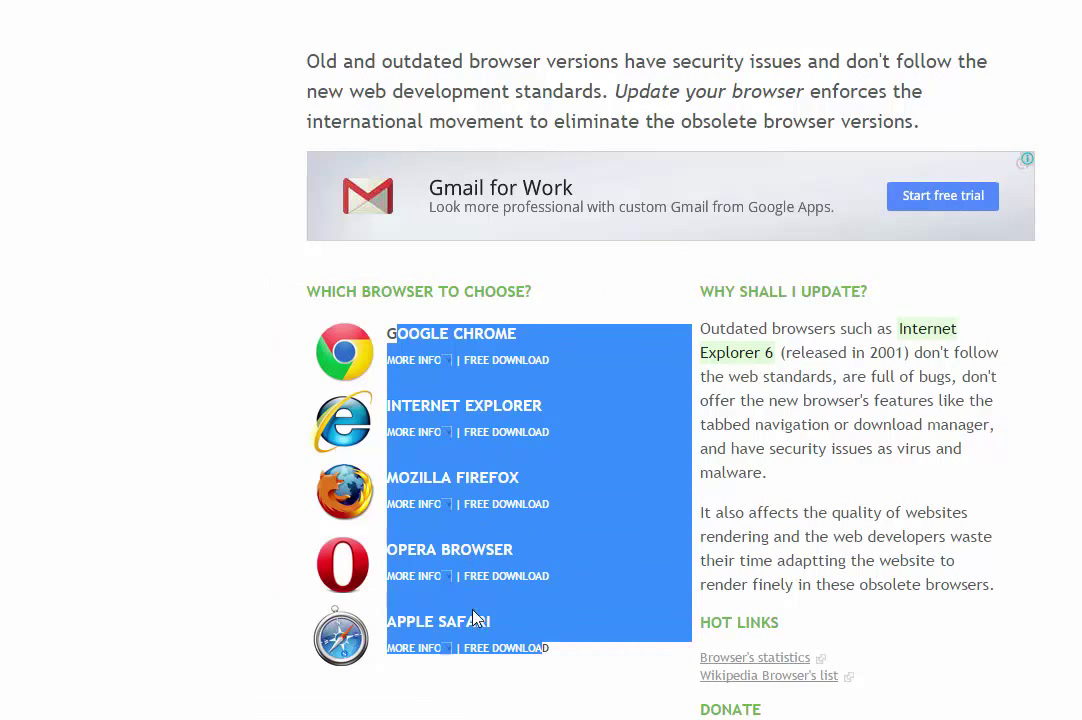
{"action": "left_click", "coordinate": [588, 668]}
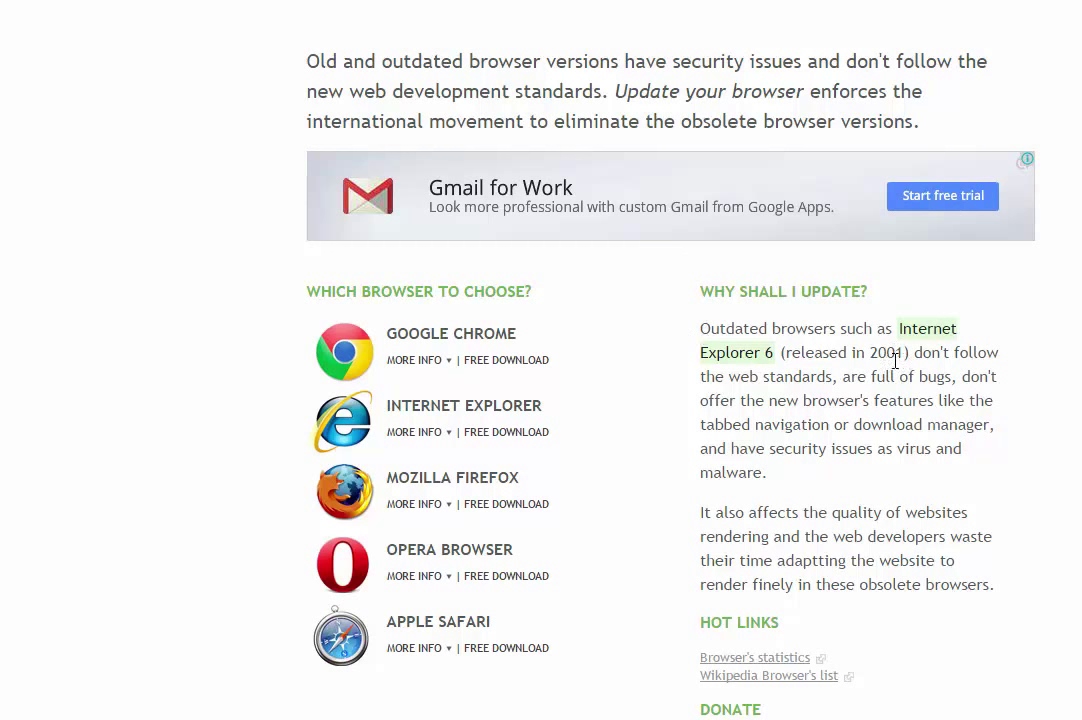
{"action": "left_click_drag", "start_coordinate": [910, 360], "coordinate": [871, 360]}
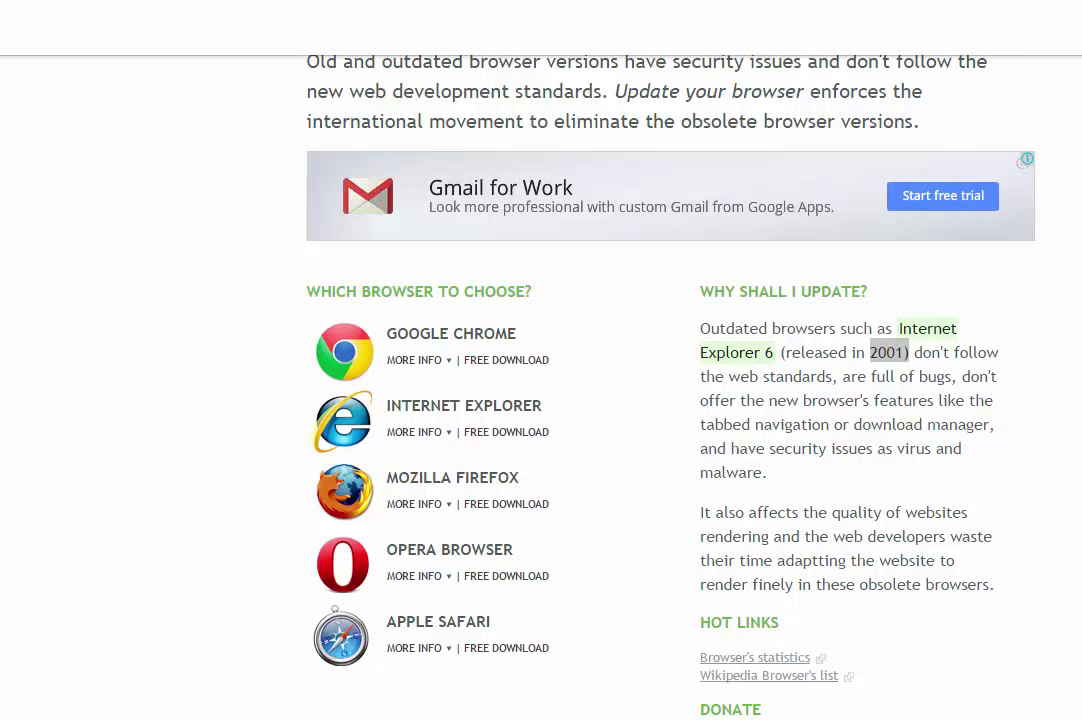
{"action": "type", "text": "www.urkun"}
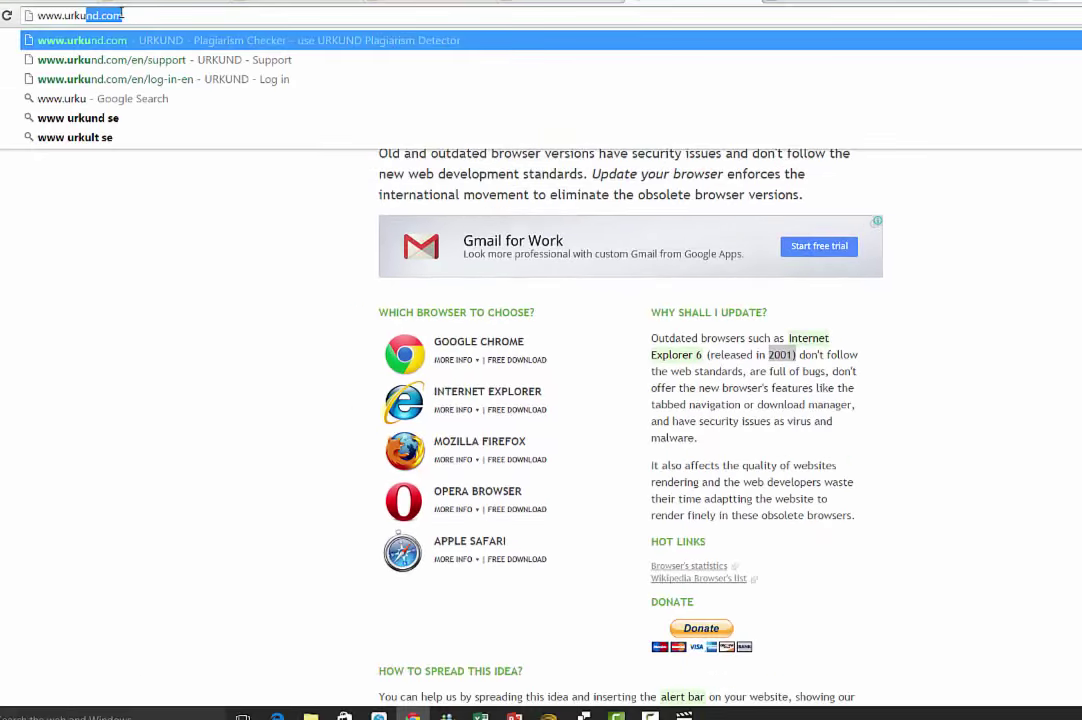
{"action": "type", "text": "d.com"}
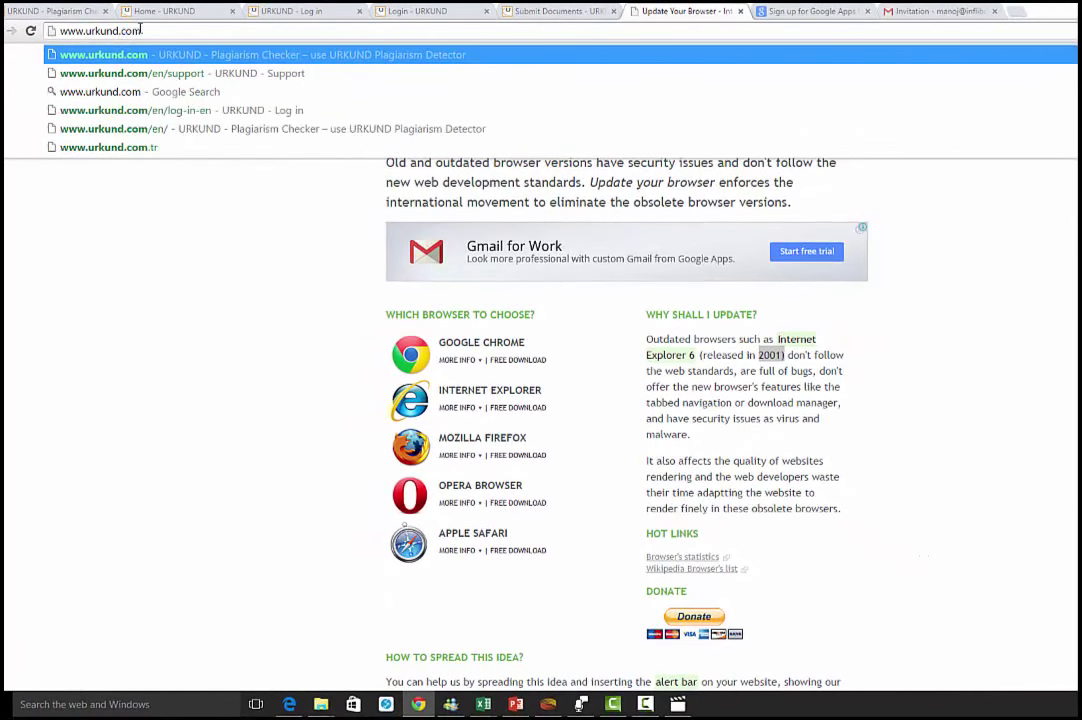
{"action": "type", "text": "/en/"}
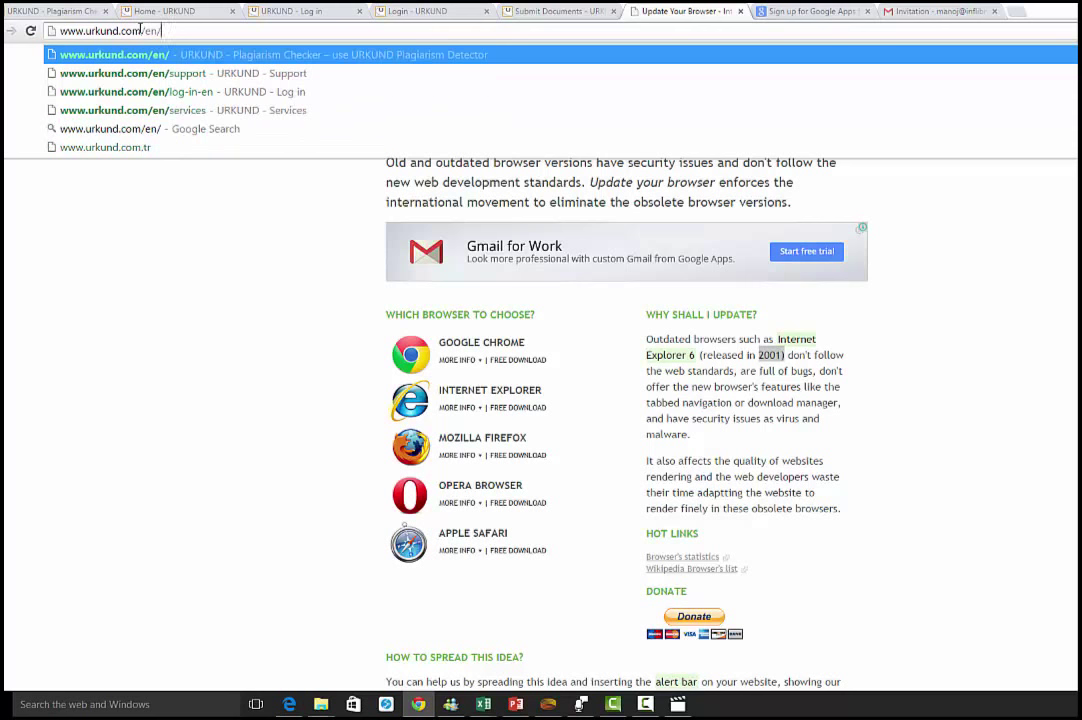
{"action": "key", "text": "BackSpace"}
{"action": "key", "text": "BackSpace"}
{"action": "key", "text": "BackSpace"}
{"action": "key", "text": "BackSpace"}
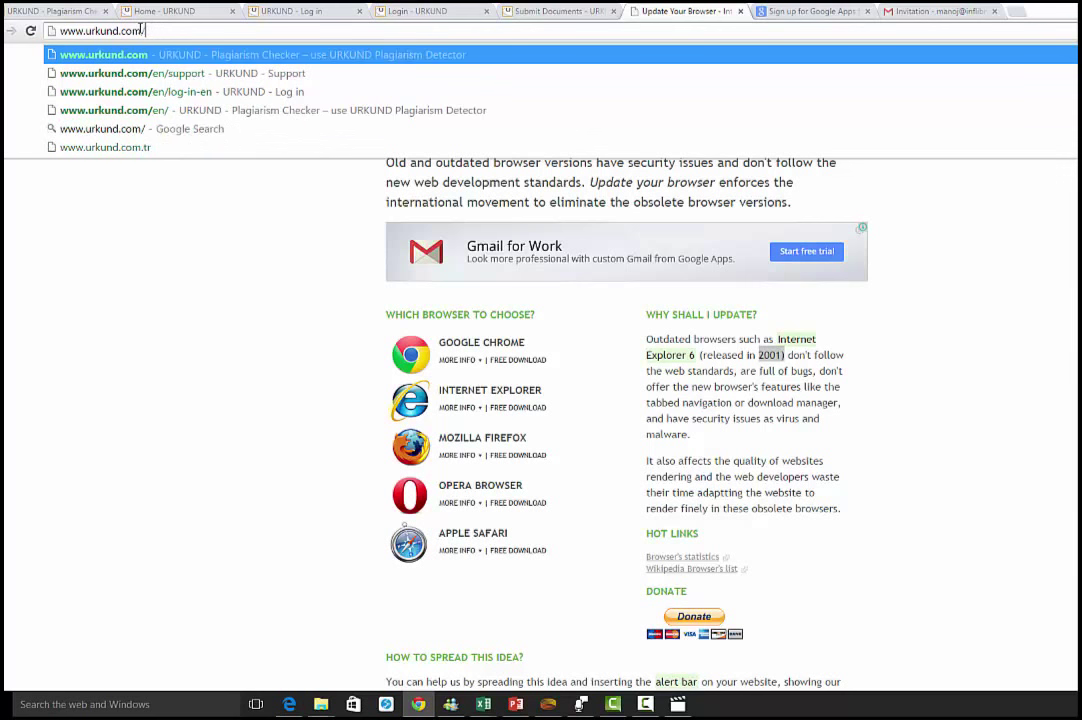
{"action": "key", "text": "Return"}
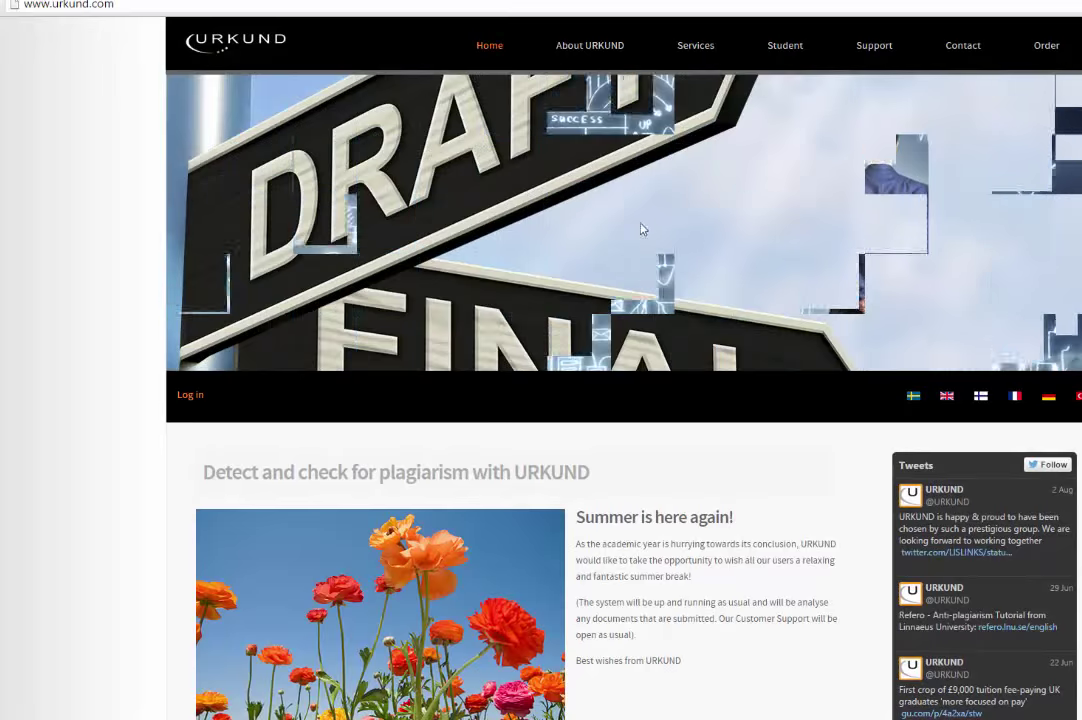
{"action": "scroll", "coordinate": [644, 230], "scroll_direction": "down", "scroll_amount": 10}
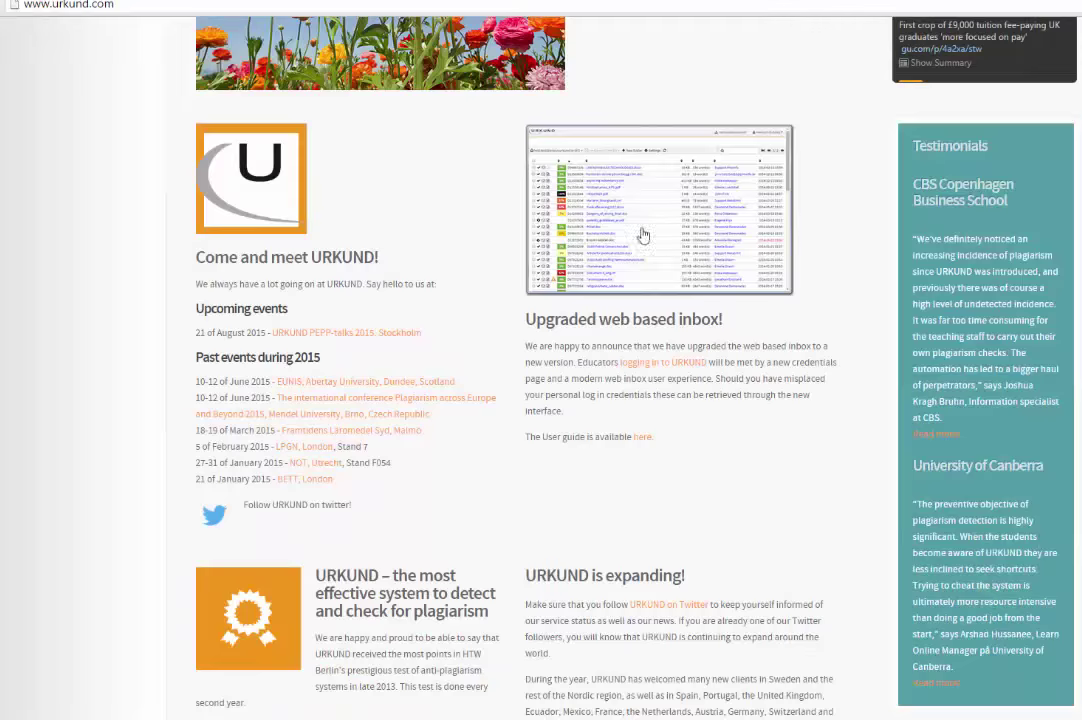
{"action": "scroll", "coordinate": [640, 234], "scroll_direction": "up", "scroll_amount": 8}
{"action": "scroll", "coordinate": [644, 230], "scroll_direction": "up", "scroll_amount": 6}
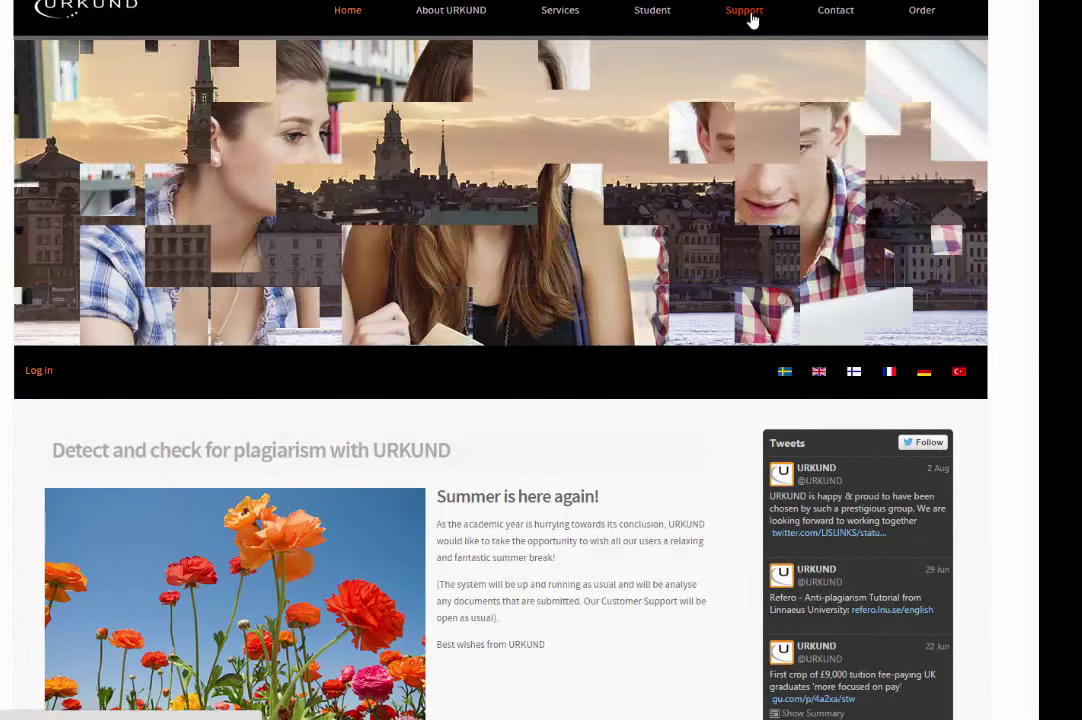
- Browse the URKUND Support page and highlight the 'Three ways of obtaining a user account' heading
{"action": "left_click", "coordinate": [751, 14]}
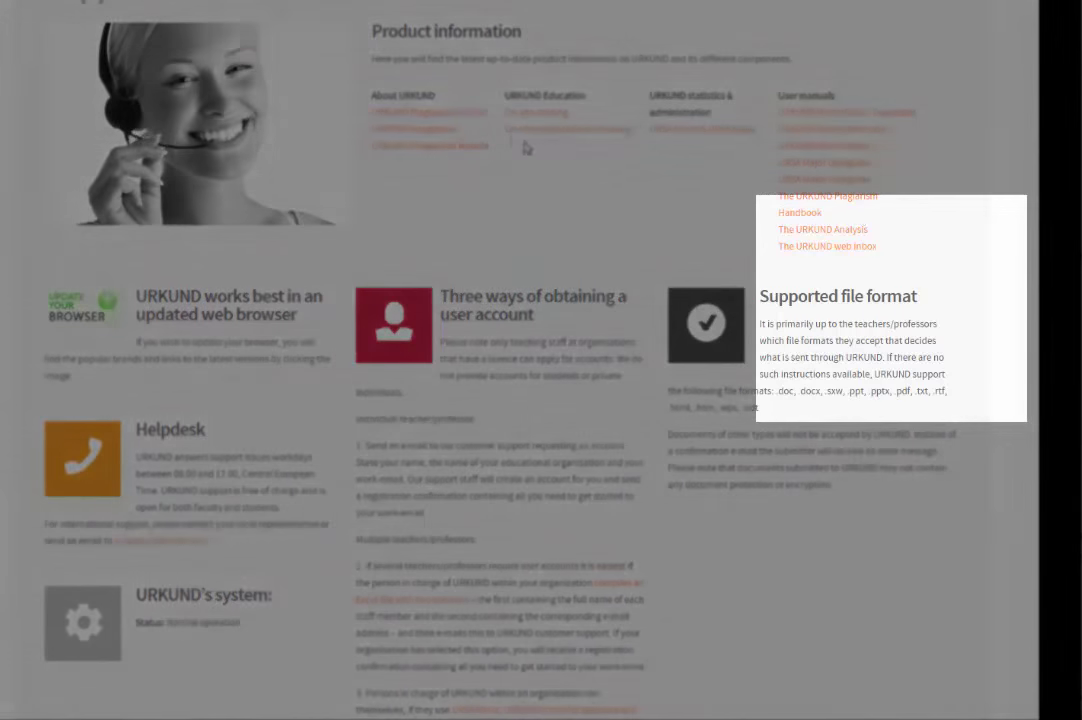
{"action": "scroll", "coordinate": [510, 140], "scroll_direction": "up", "scroll_amount": 2}
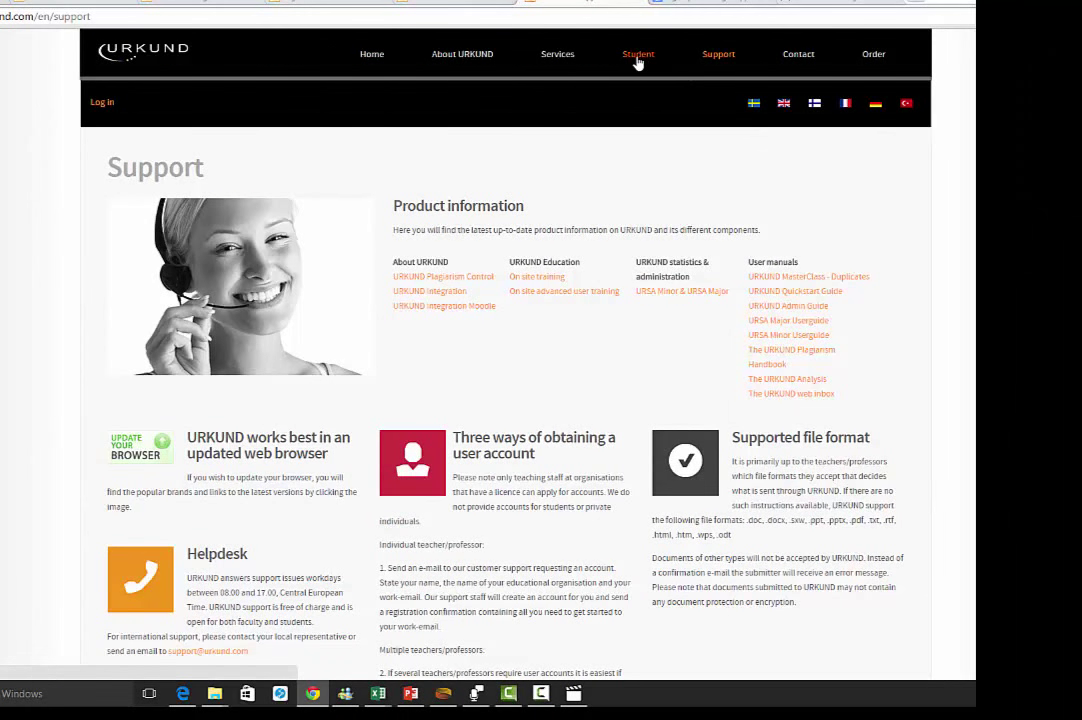
{"action": "scroll", "coordinate": [636, 250], "scroll_direction": "down", "scroll_amount": 6}
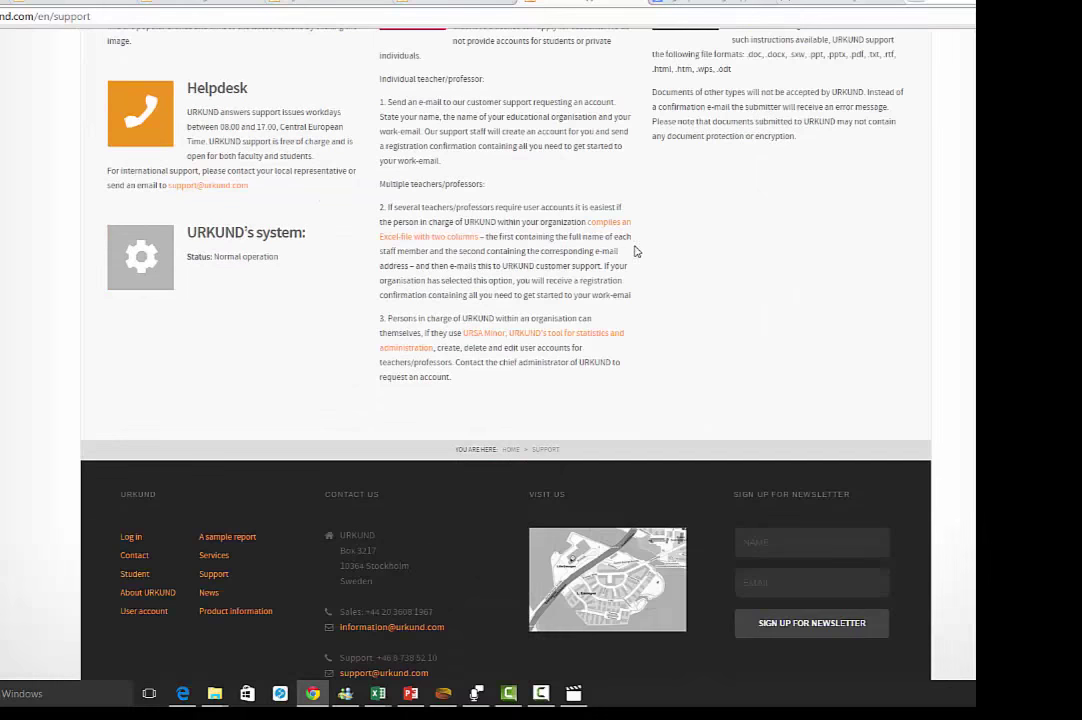
{"action": "scroll", "coordinate": [636, 250], "scroll_direction": "up", "scroll_amount": 3}
{"action": "scroll", "coordinate": [640, 250], "scroll_direction": "up", "scroll_amount": 2}
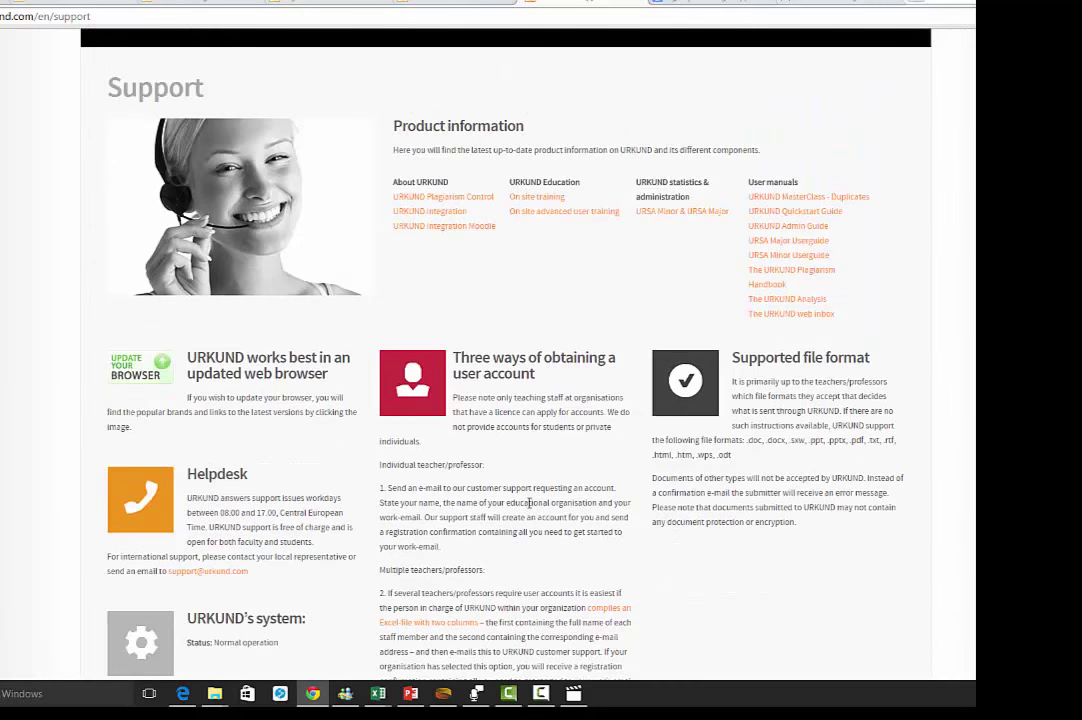
{"action": "scroll", "coordinate": [448, 426], "scroll_direction": "down", "scroll_amount": 1}
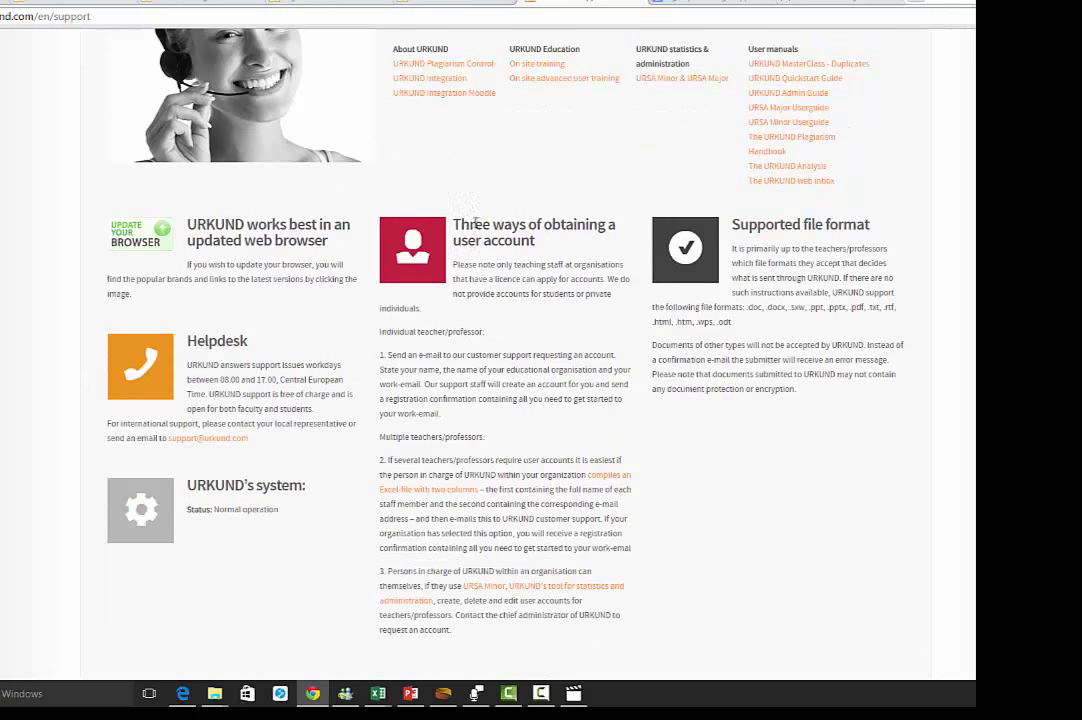
{"action": "left_click_drag", "start_coordinate": [462, 227], "coordinate": [467, 217]}
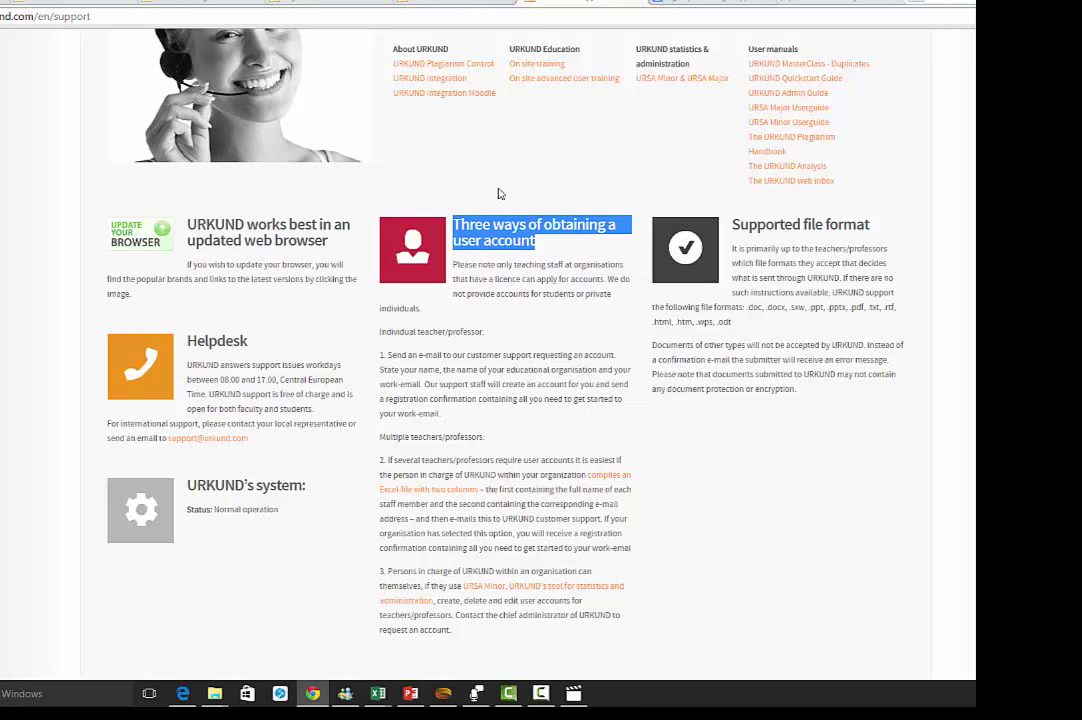
{"action": "scroll", "coordinate": [500, 193], "scroll_direction": "up", "scroll_amount": 2}
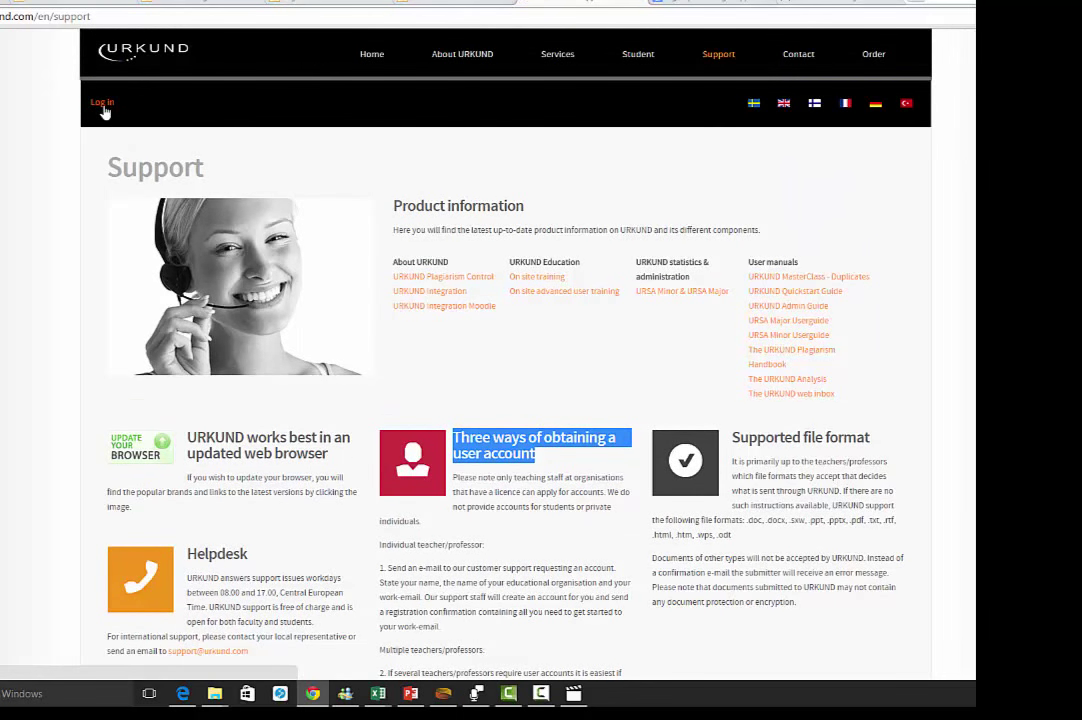
- Go to the URKUND system sign-in form and enter the username
{"action": "left_click", "coordinate": [103, 104]}
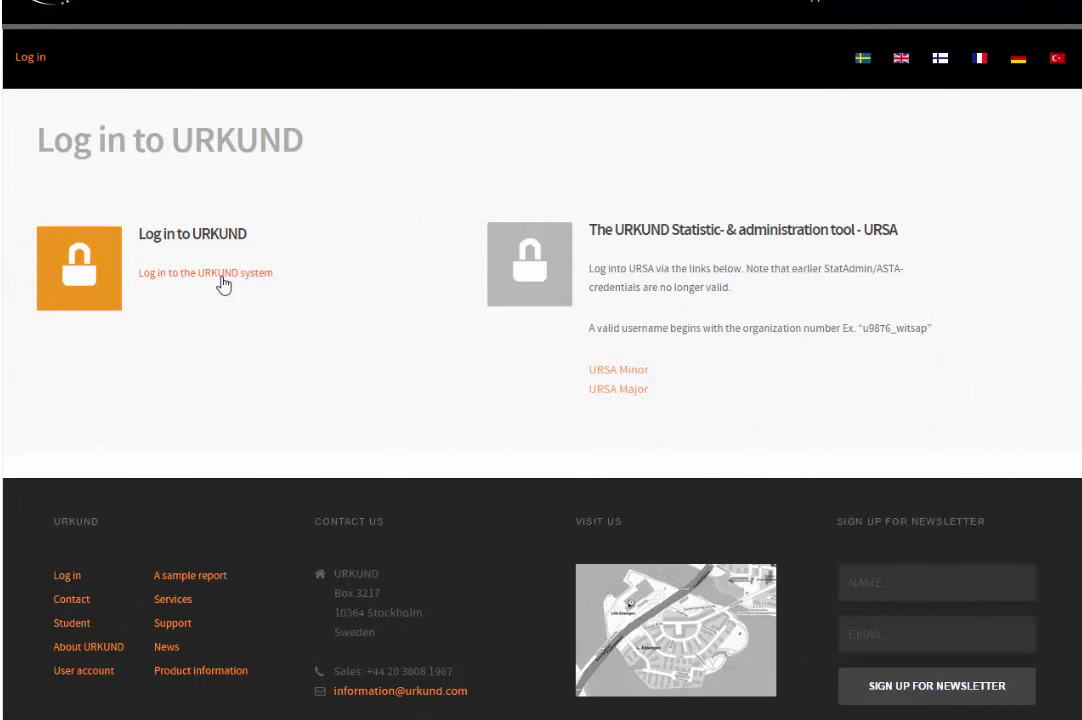
{"action": "left_click", "coordinate": [224, 285]}
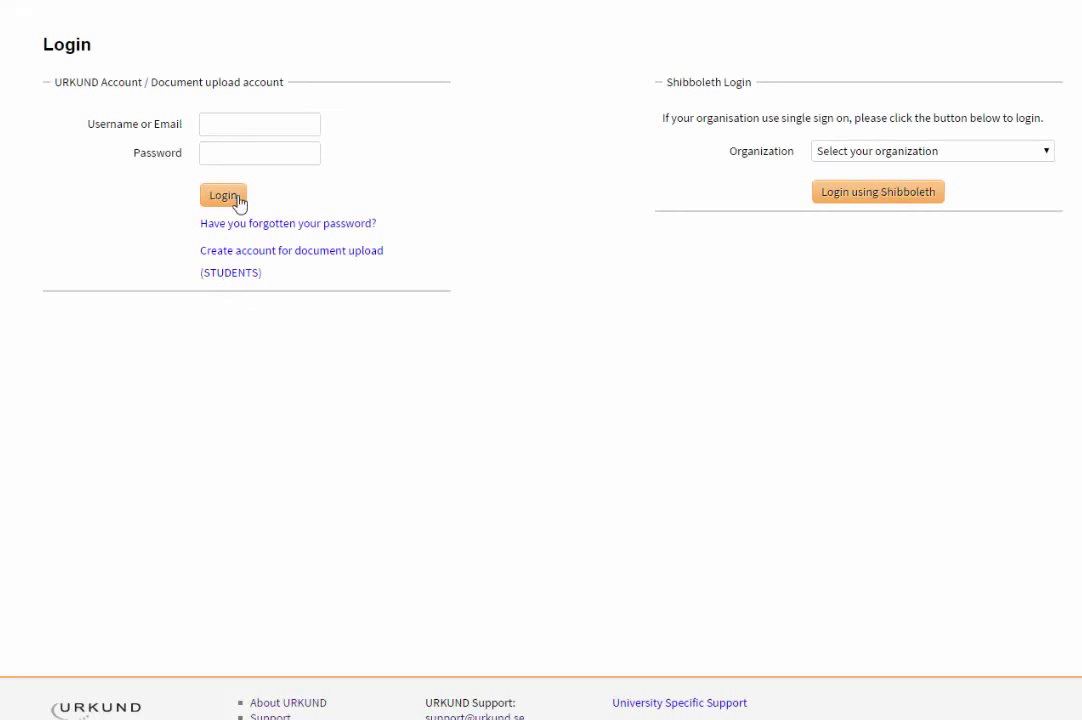
{"action": "left_click", "coordinate": [236, 123]}
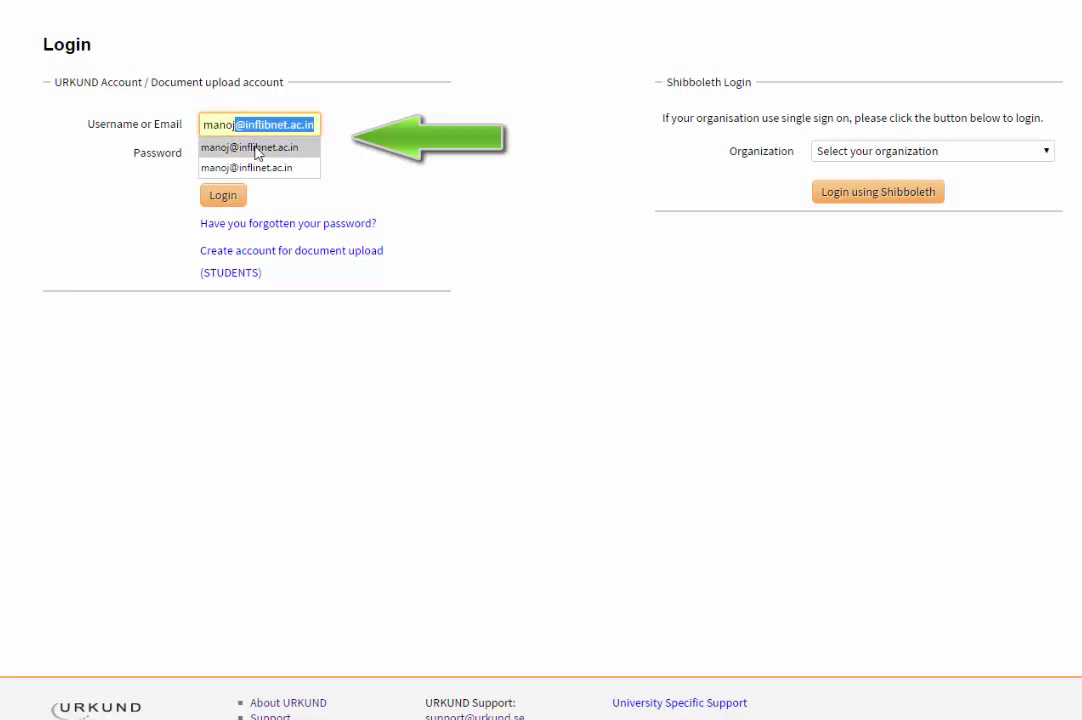
- Fill in the saved account e-mail and password, then log in to reach the inbox
{"action": "left_click", "coordinate": [232, 148]}
{"action": "left_click", "coordinate": [243, 154]}
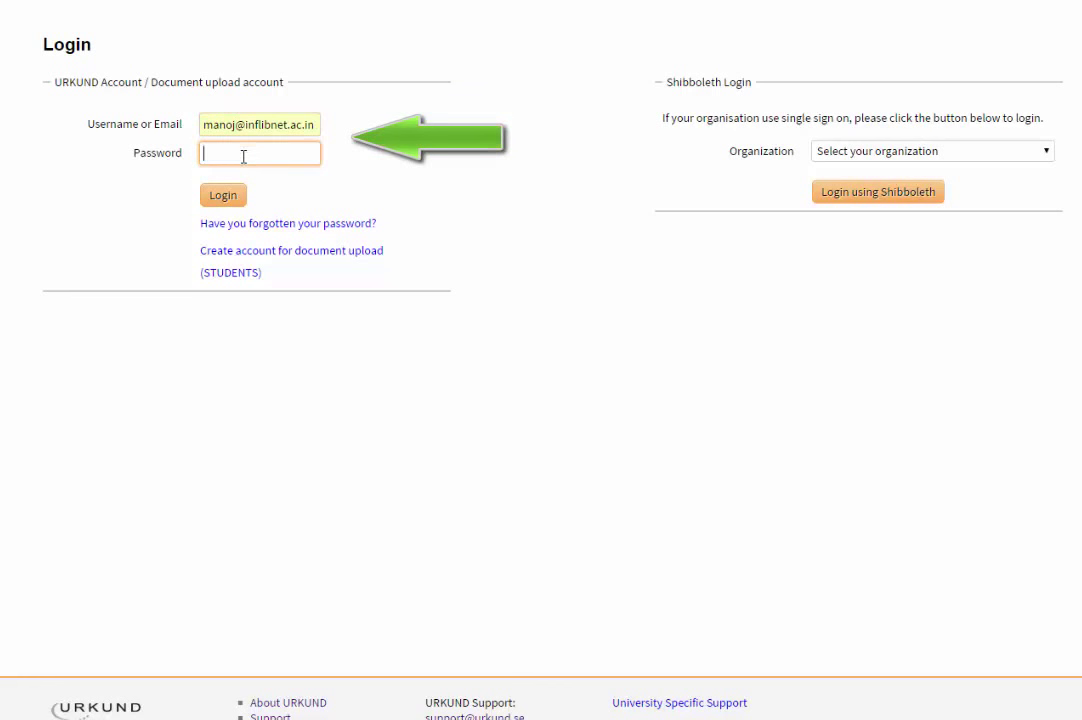
{"action": "left_click_drag", "start_coordinate": [140, 128], "coordinate": [83, 128]}
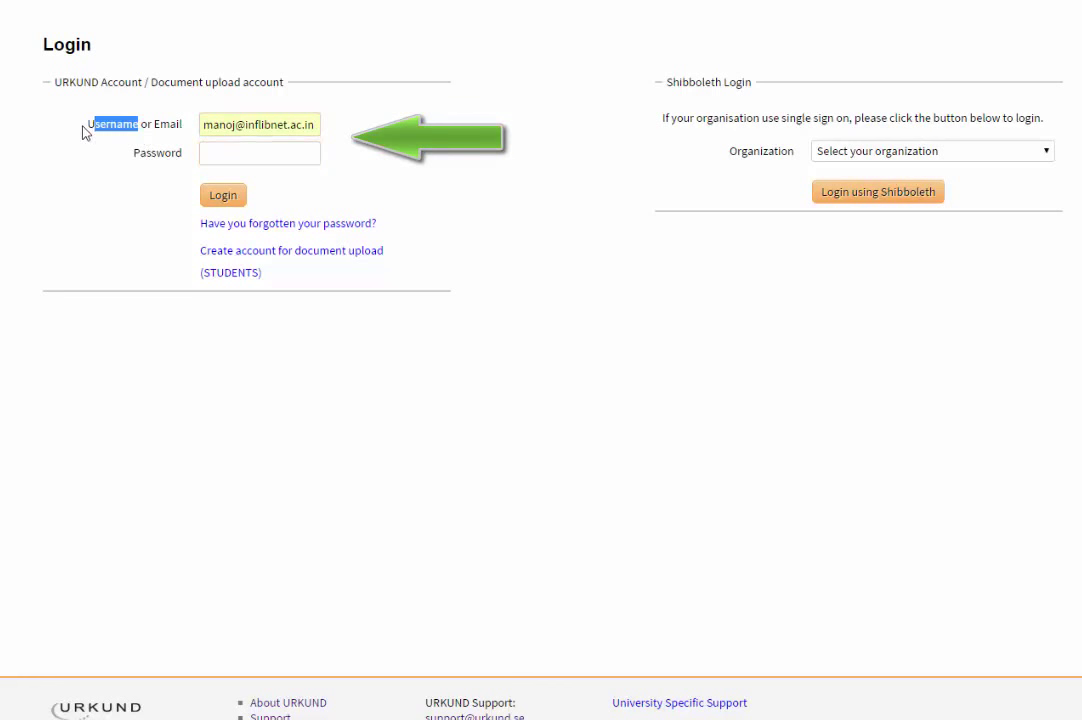
{"action": "left_click", "coordinate": [160, 133]}
{"action": "double_click", "coordinate": [167, 124]}
{"action": "left_click", "coordinate": [188, 110]}
{"action": "left_click", "coordinate": [227, 159]}
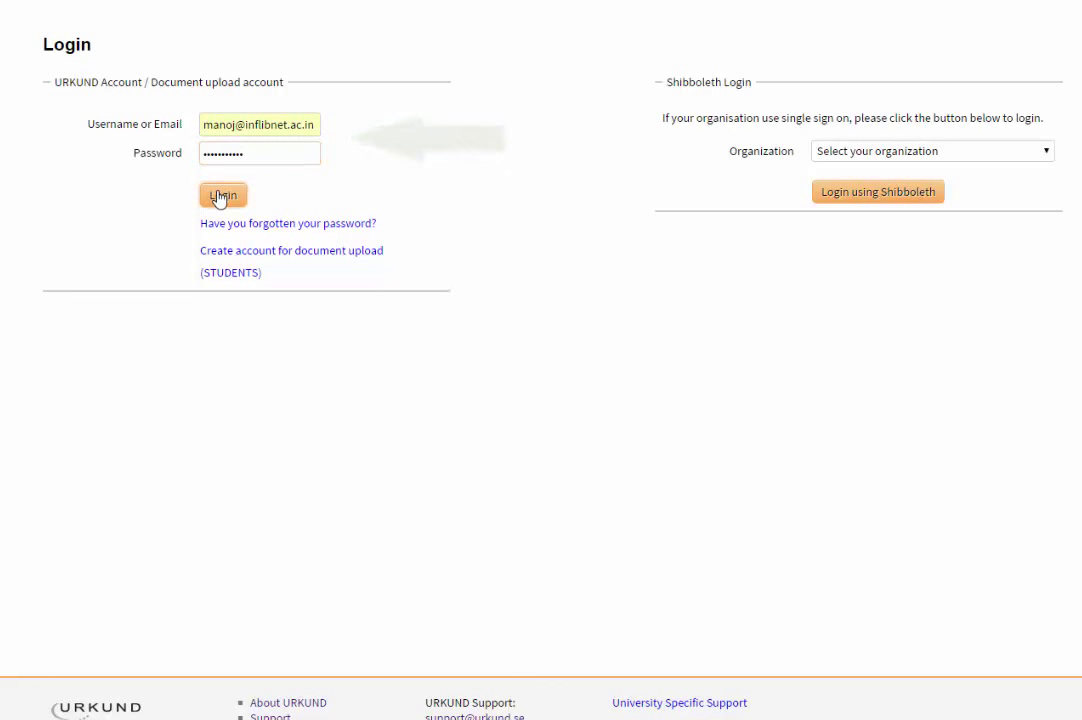
{"action": "left_click", "coordinate": [218, 197]}
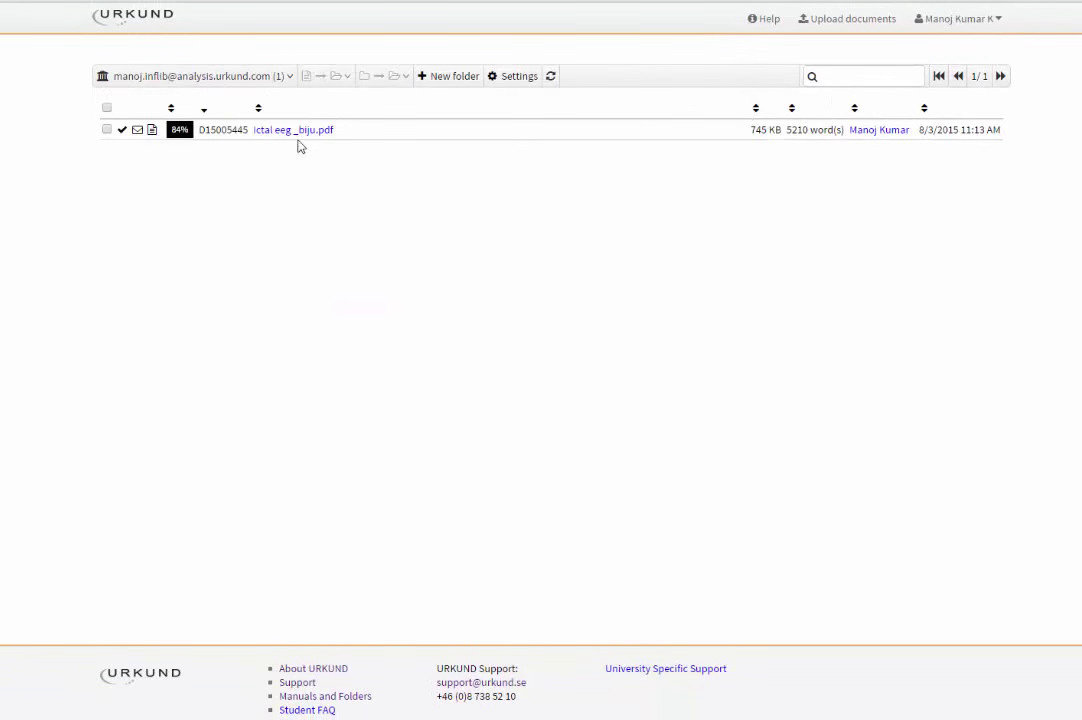
{"action": "mouse_move", "coordinate": [280, 80]}
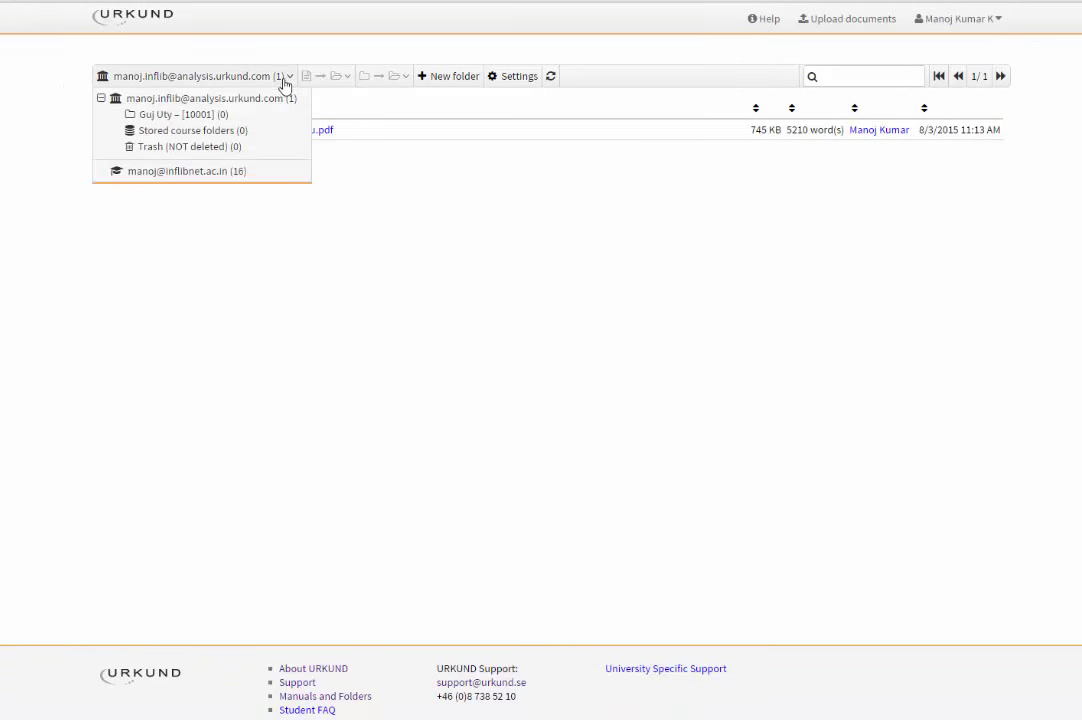
{"action": "left_click", "coordinate": [207, 172]}
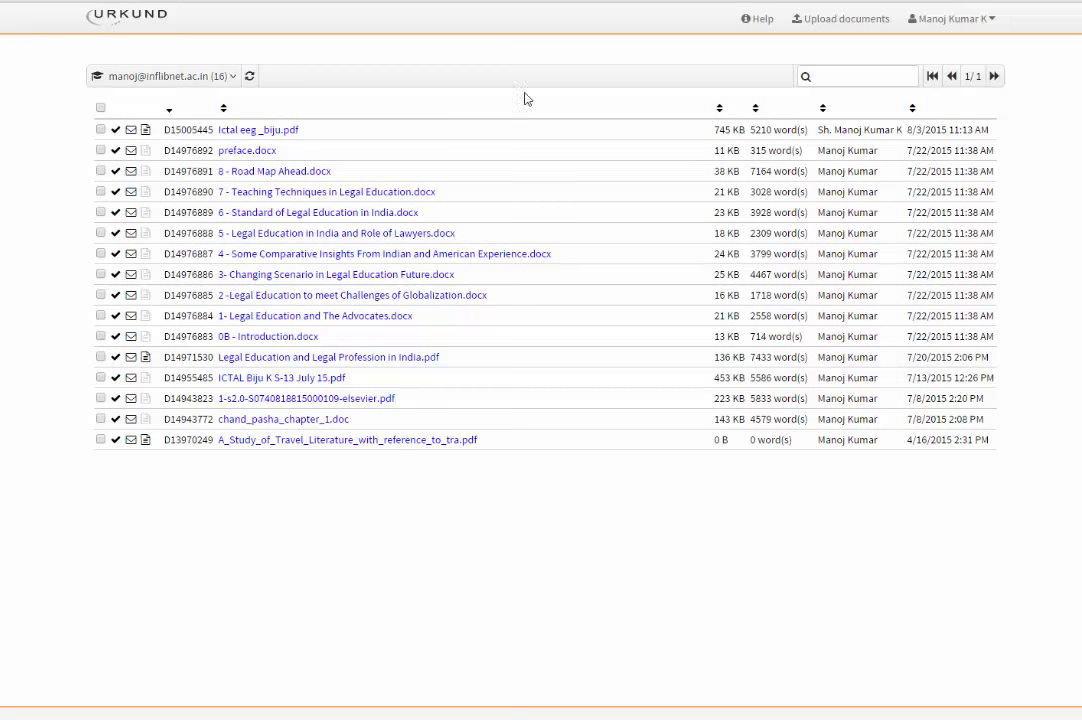
{"action": "left_click", "coordinate": [192, 78]}
{"action": "left_click", "coordinate": [212, 102]}
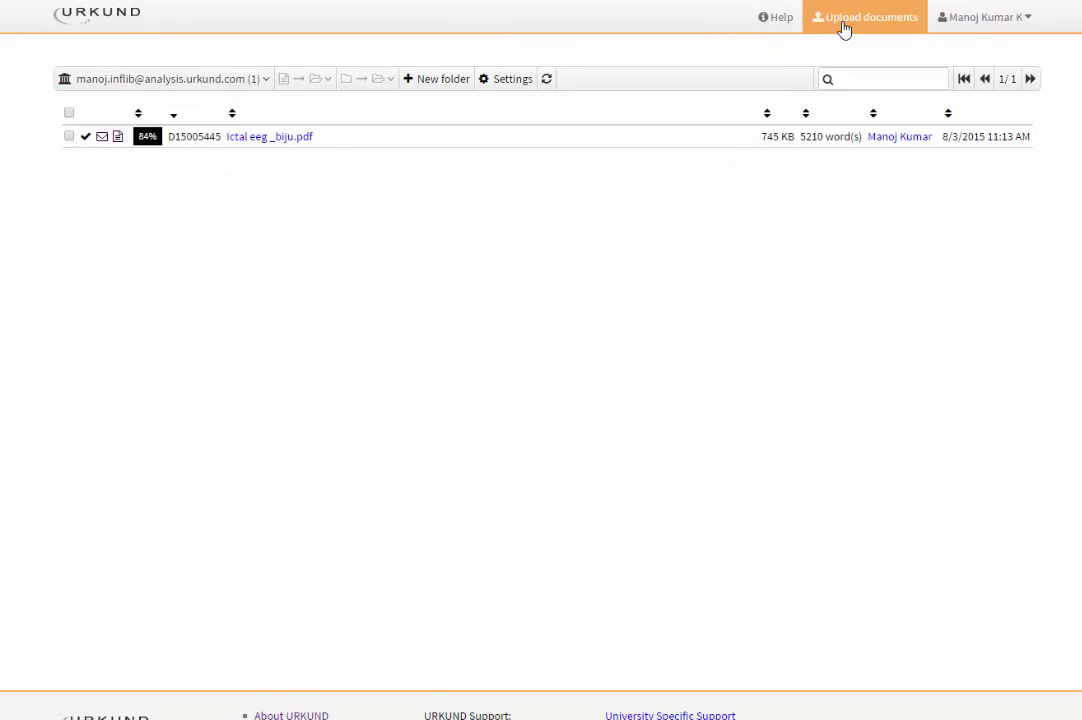
- Open Profile from the user menu, cancel an edit without saving, and reopen the menu
{"action": "left_click", "coordinate": [948, 18]}
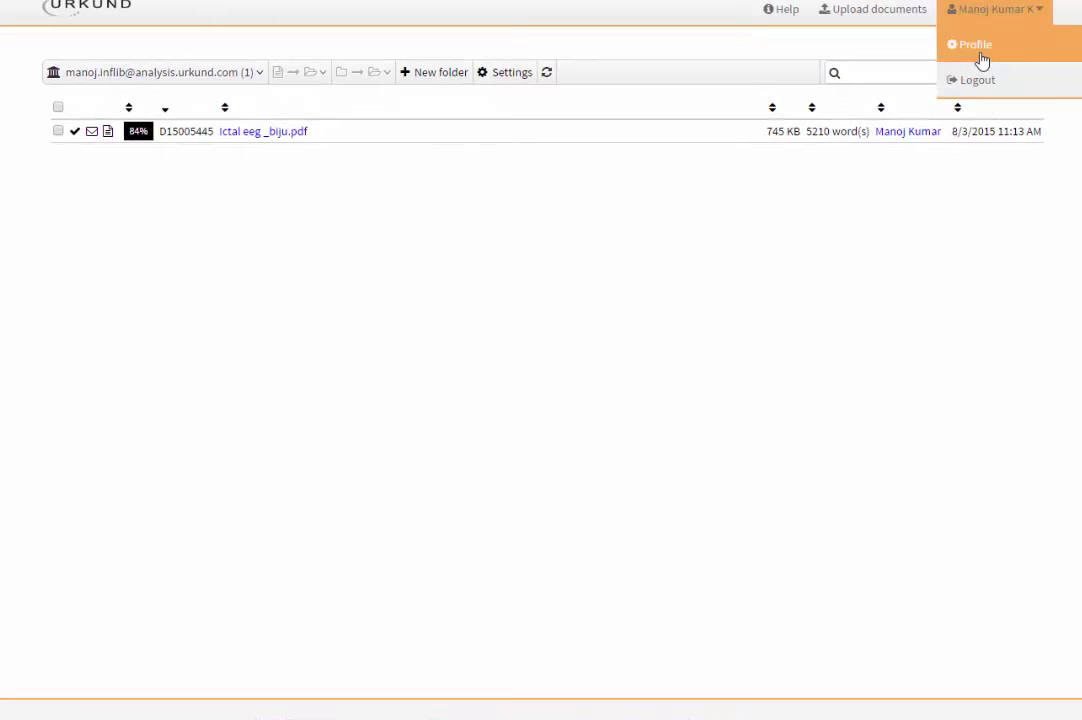
{"action": "left_click", "coordinate": [976, 46]}
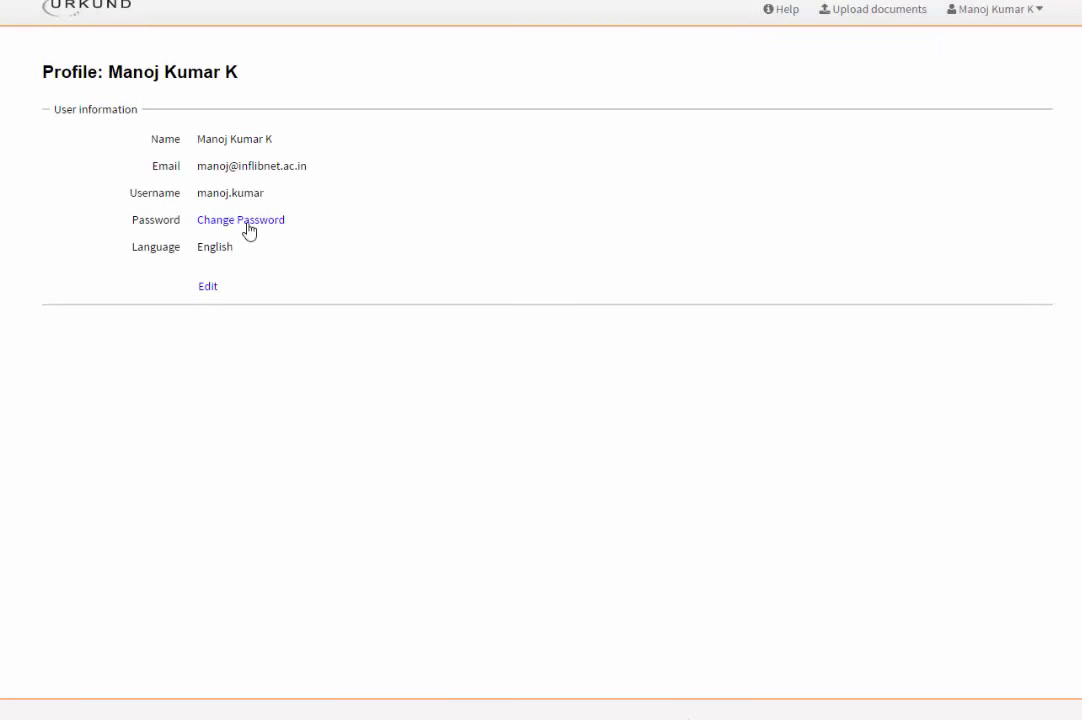
{"action": "left_click", "coordinate": [207, 288]}
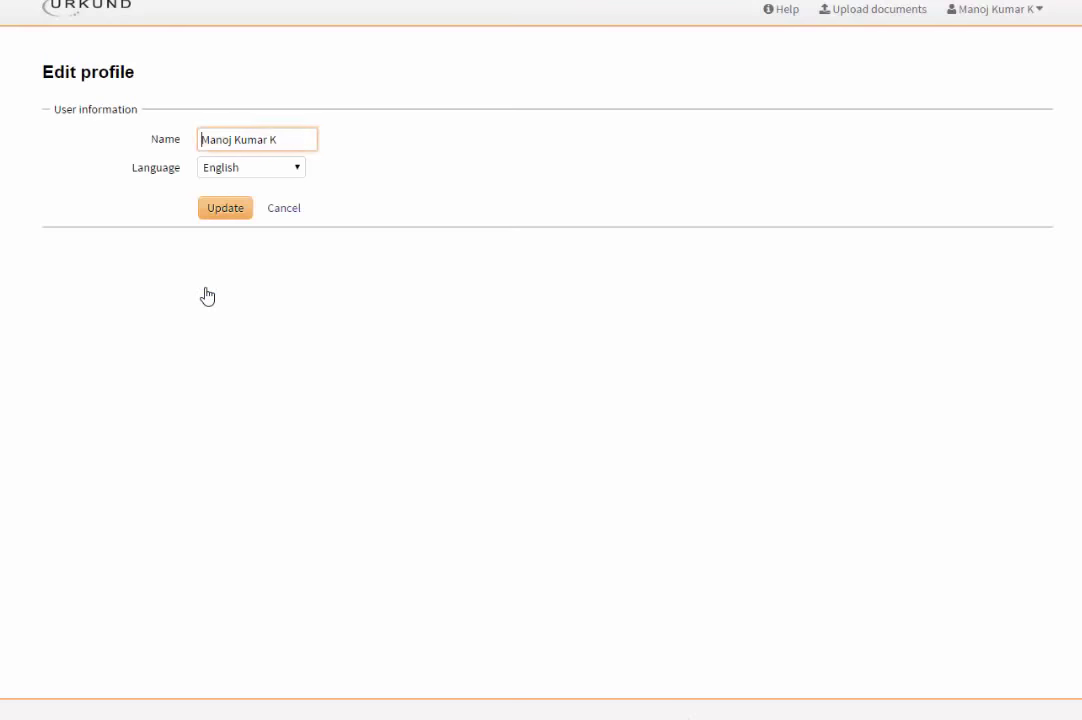
{"action": "left_click", "coordinate": [274, 213]}
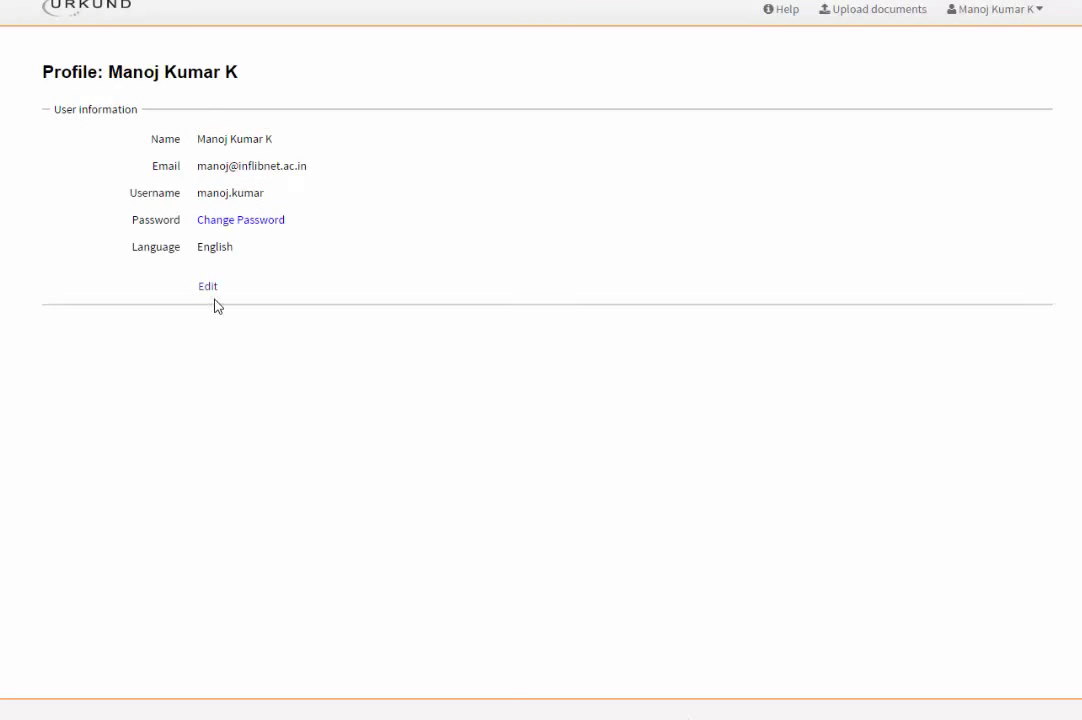
{"action": "left_click", "coordinate": [1000, 20]}
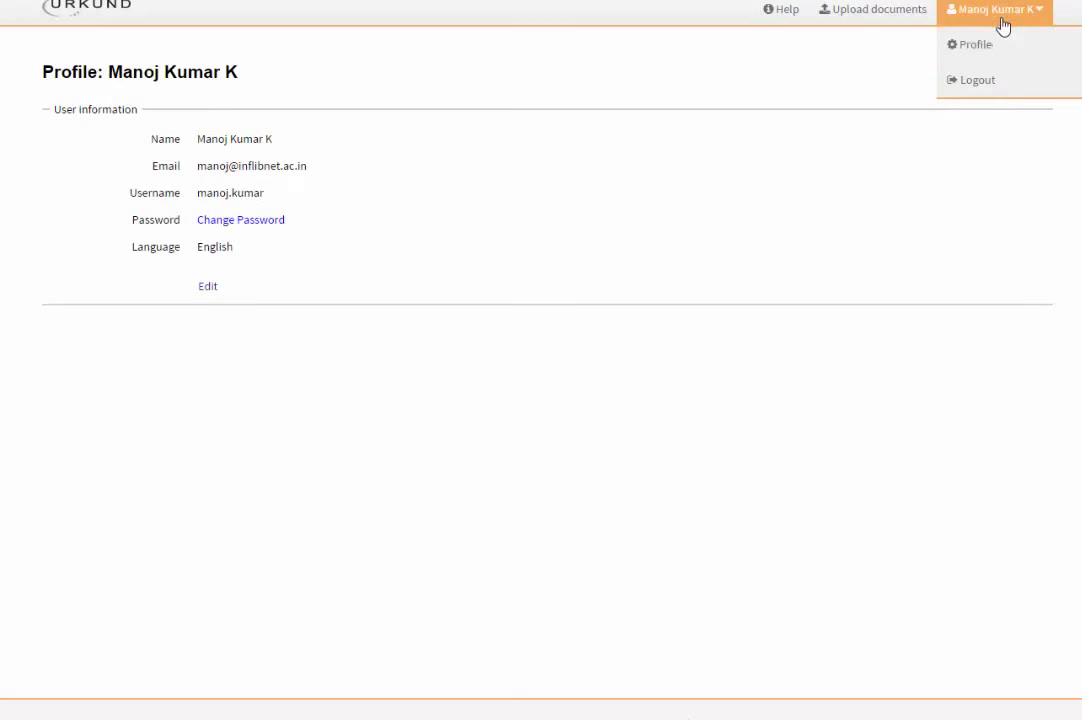
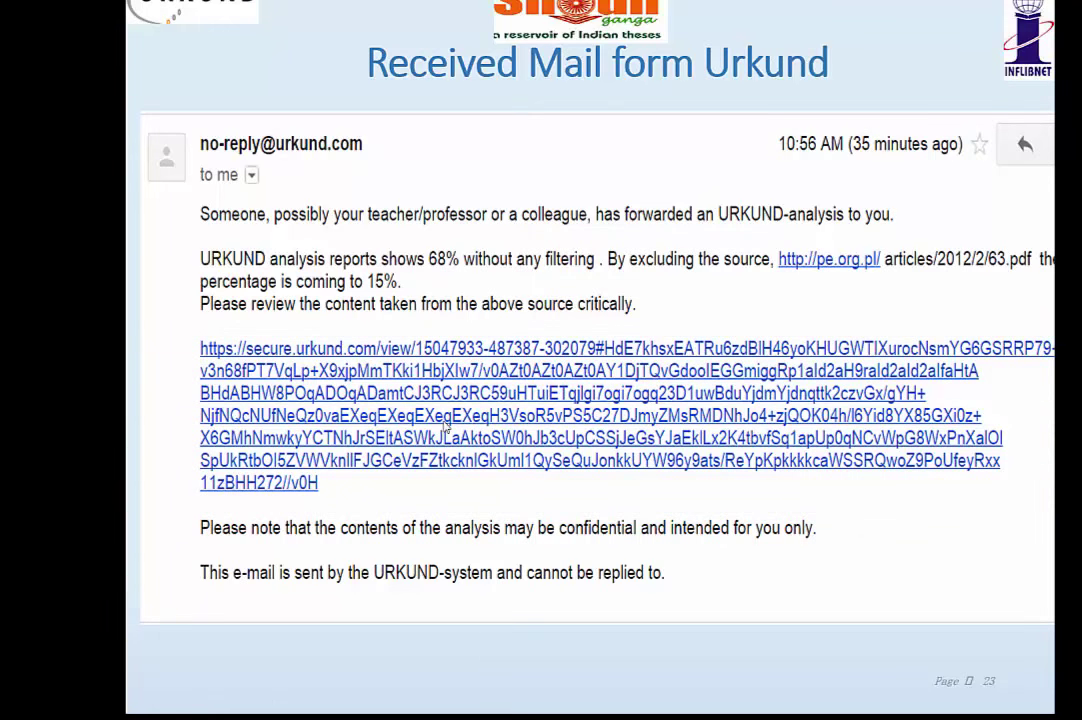
- End the PowerPoint slideshow of the URKUND report slides
{"action": "key", "text": "Escape"}
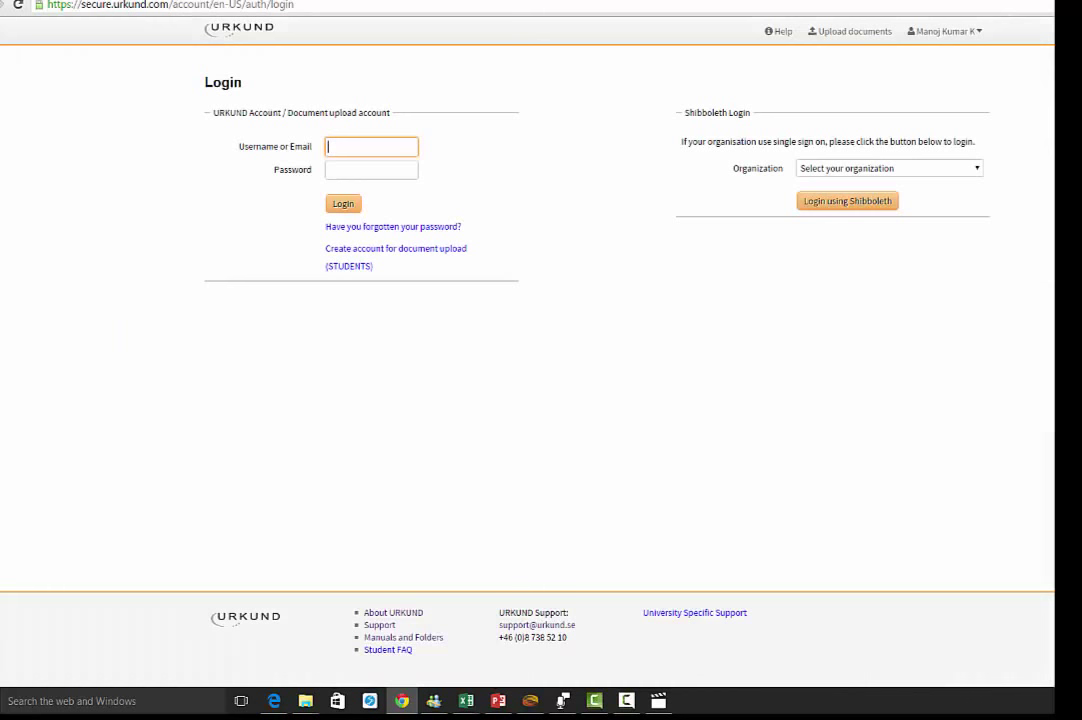
- Log in to URKUND with the account username and password
{"action": "left_click", "coordinate": [344, 143]}
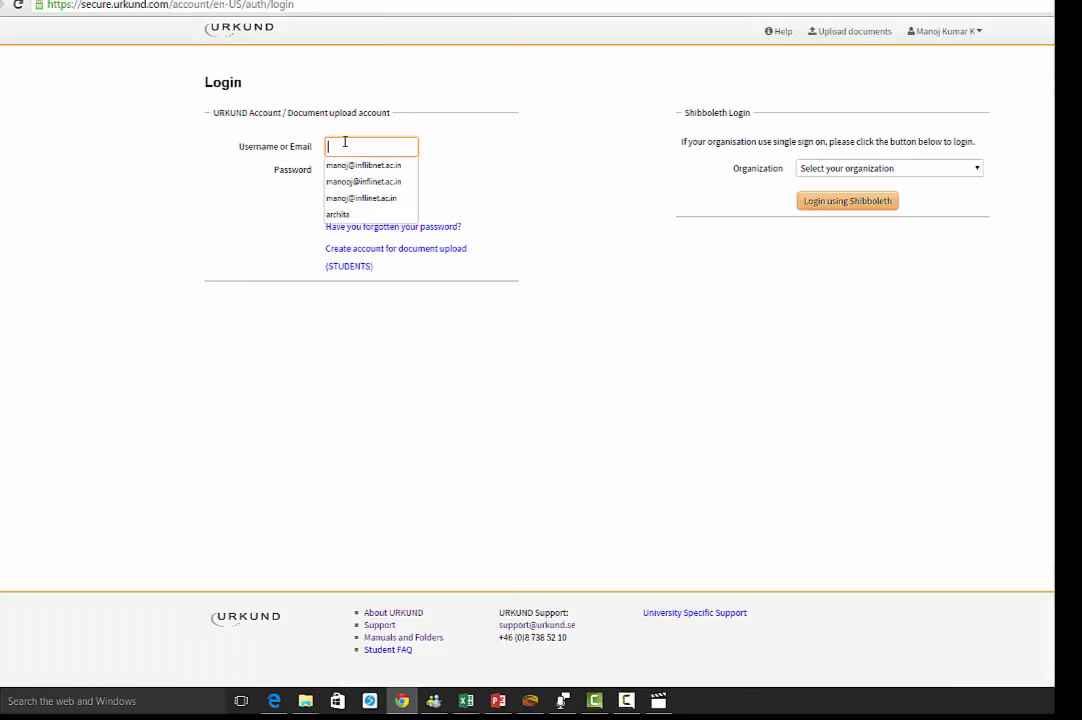
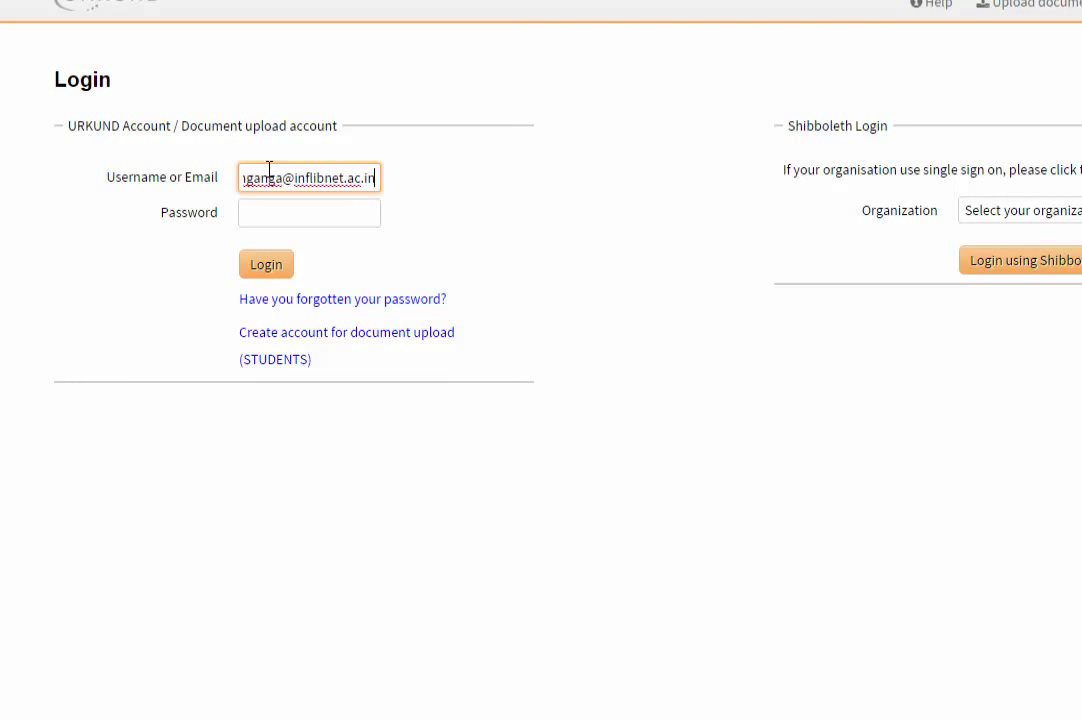
{"action": "key", "text": "Tab"}
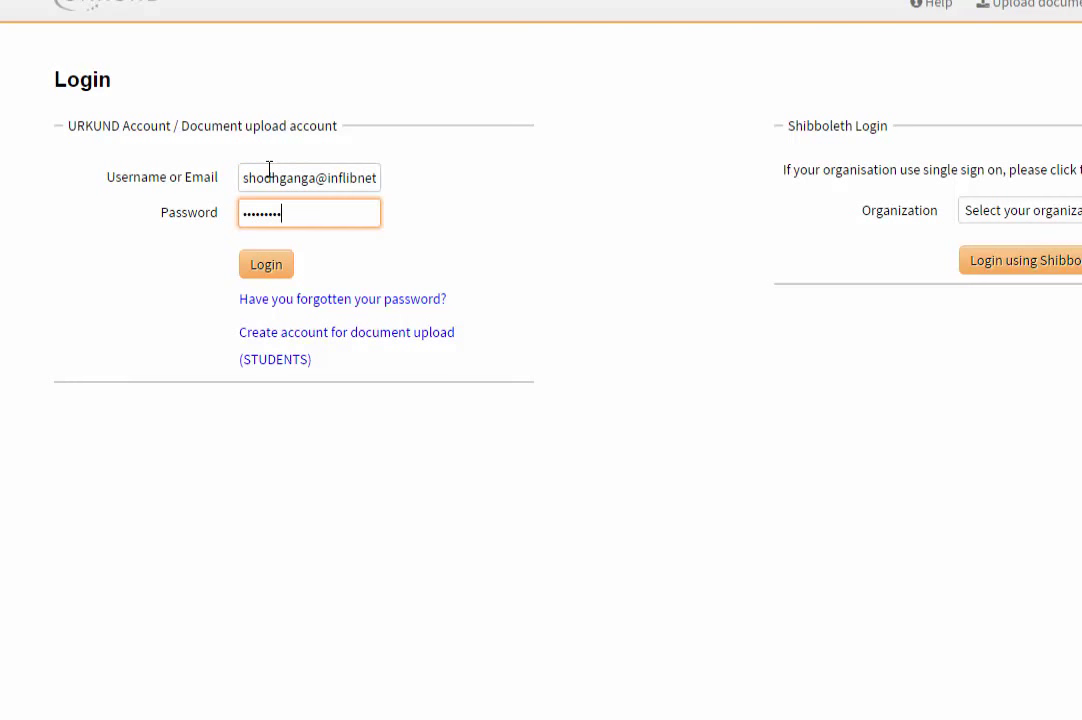
{"action": "left_click", "coordinate": [282, 276]}
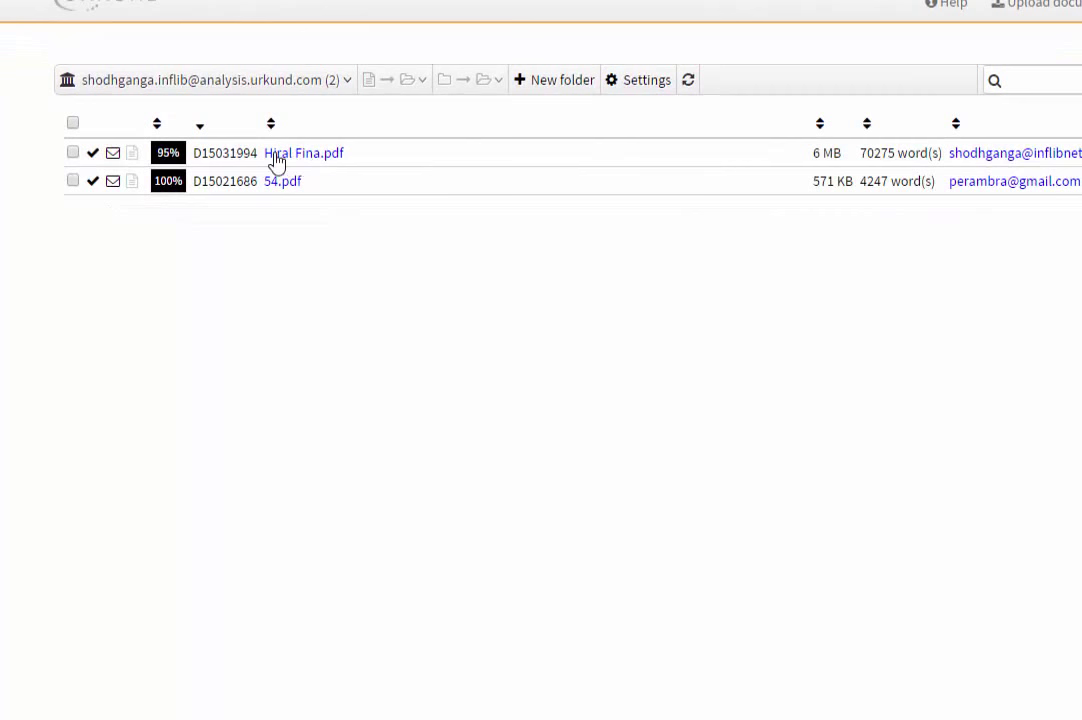
- Open the IGNOU – [D1501] folder from the folder dropdown
{"action": "left_click", "coordinate": [340, 88]}
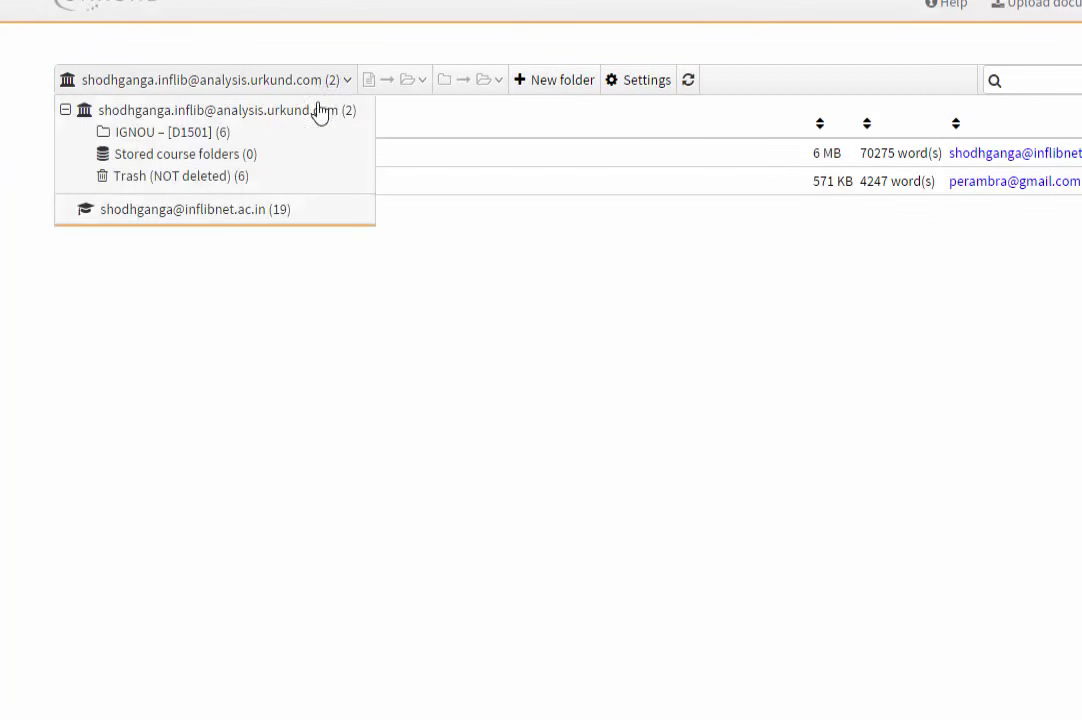
{"action": "left_click", "coordinate": [185, 133]}
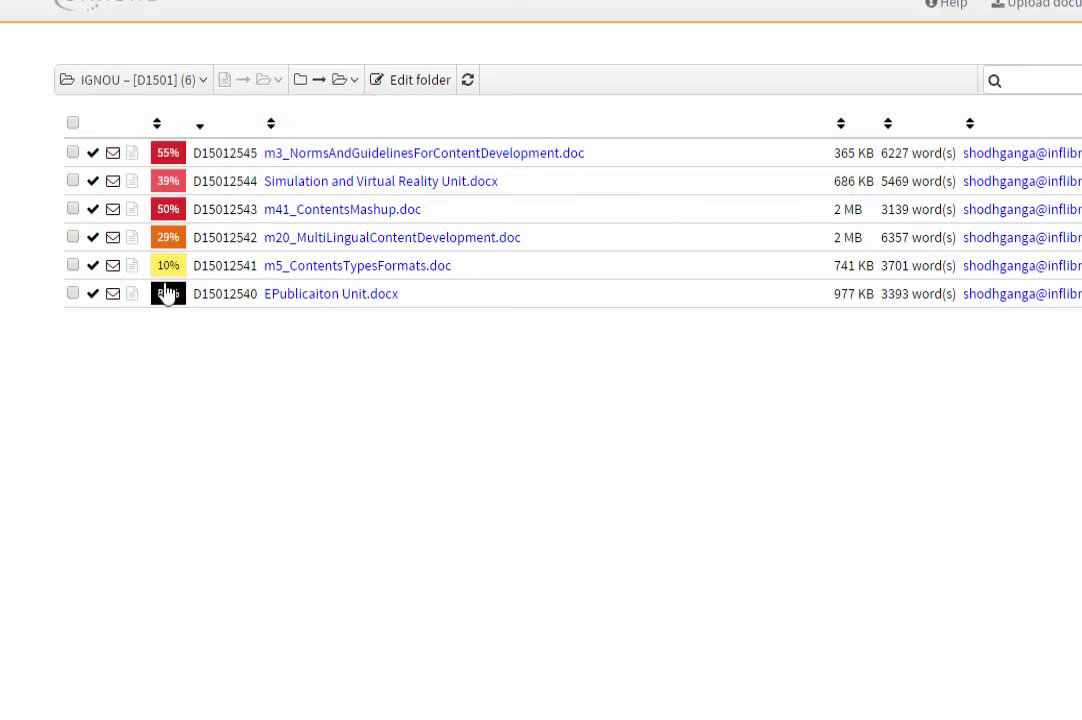
{"action": "left_click", "coordinate": [203, 80]}
{"action": "left_click", "coordinate": [205, 80]}
{"action": "left_click", "coordinate": [200, 82]}
{"action": "left_click", "coordinate": [110, 60]}
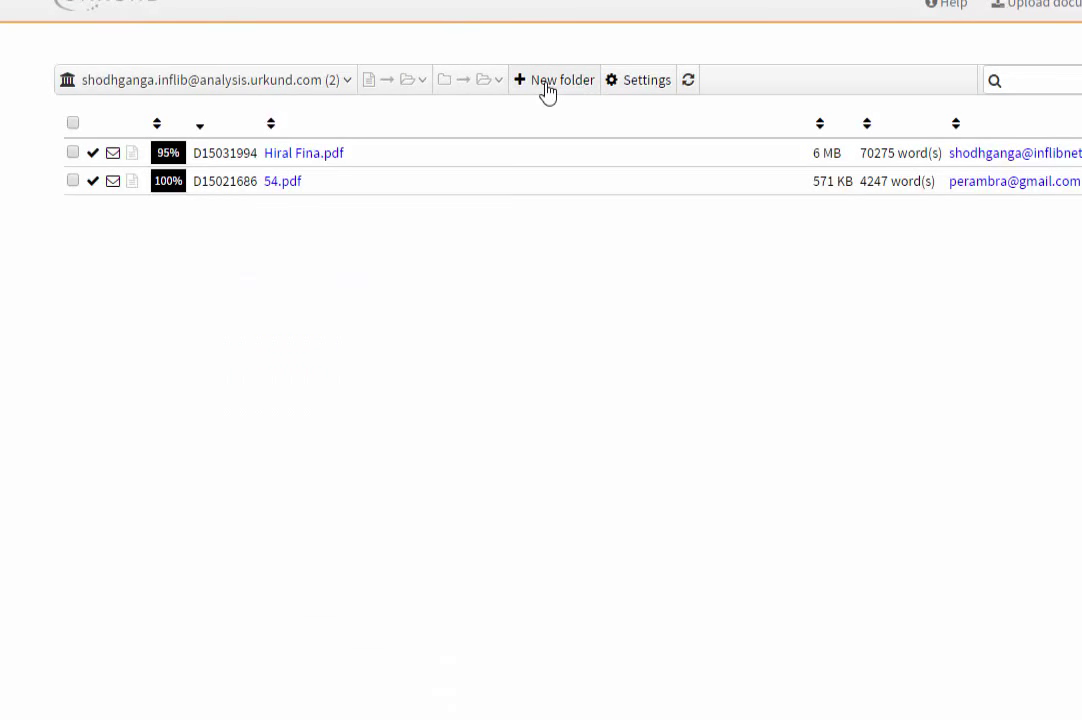
{"action": "left_click", "coordinate": [346, 82]}
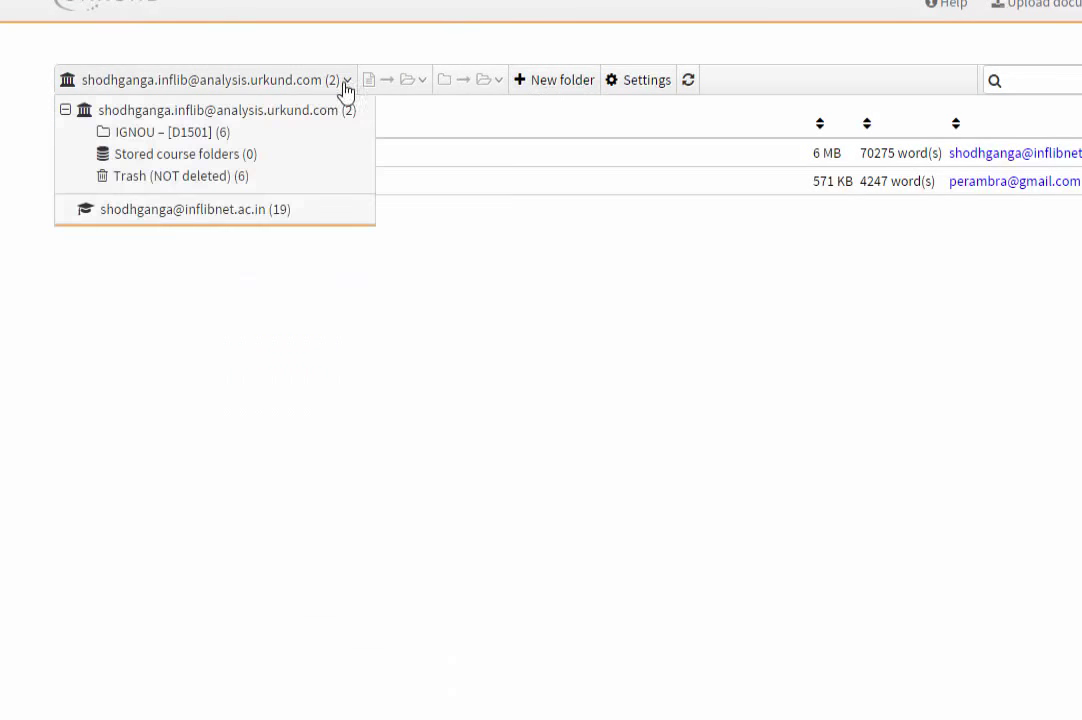
{"action": "left_click", "coordinate": [193, 138]}
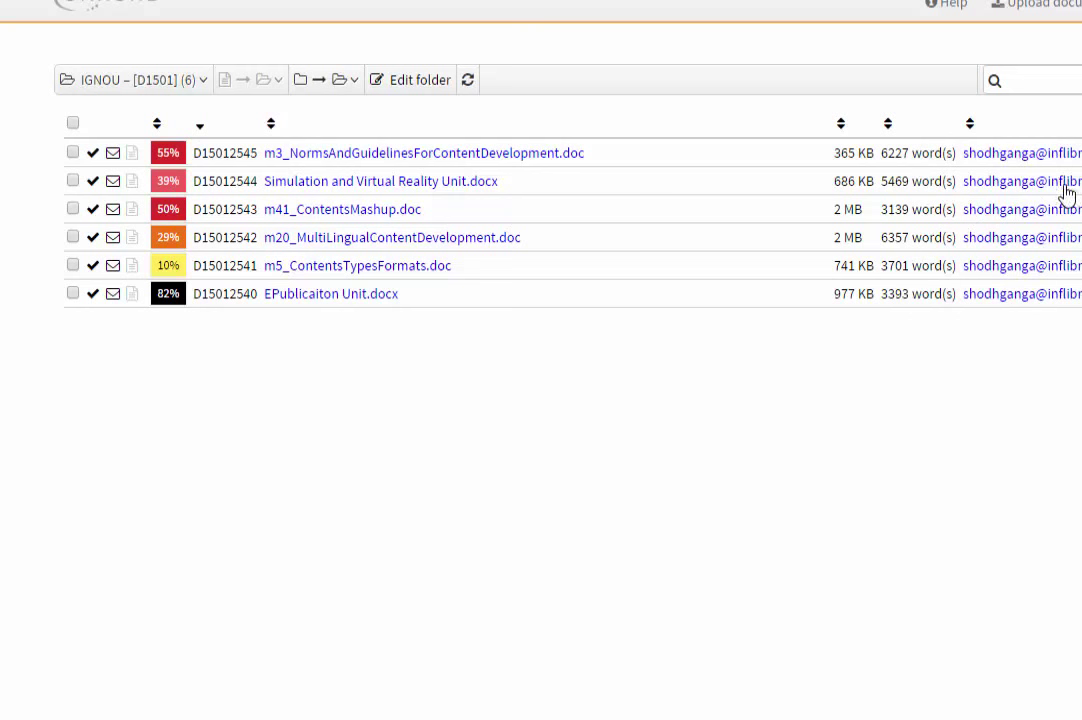
- Open the 39% analysis report for Simulation and Virtual Reality Unit.docx
{"action": "left_click", "coordinate": [347, 84]}
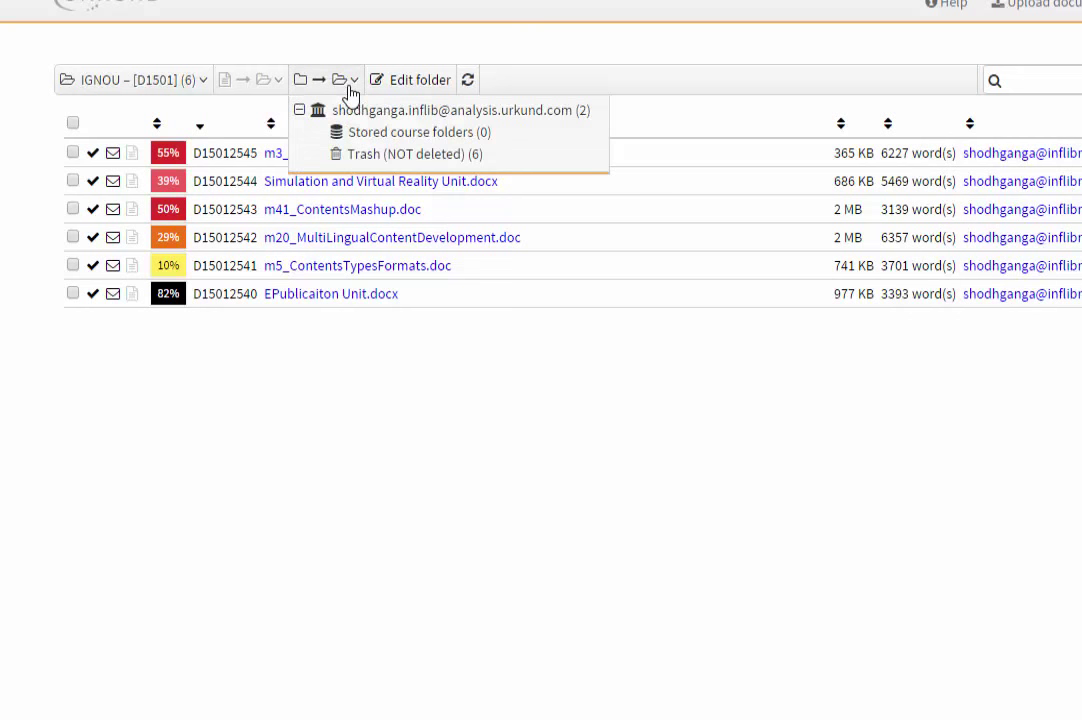
{"action": "left_click", "coordinate": [118, 84]}
{"action": "left_click", "coordinate": [343, 312]}
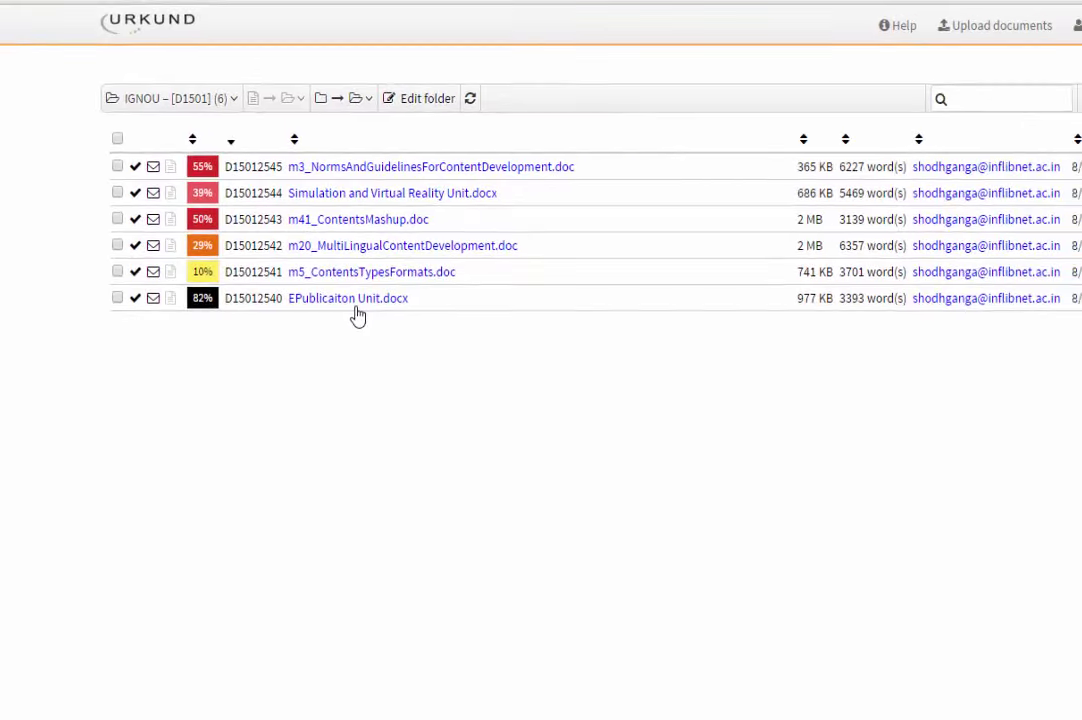
{"action": "left_click", "coordinate": [1080, 32]}
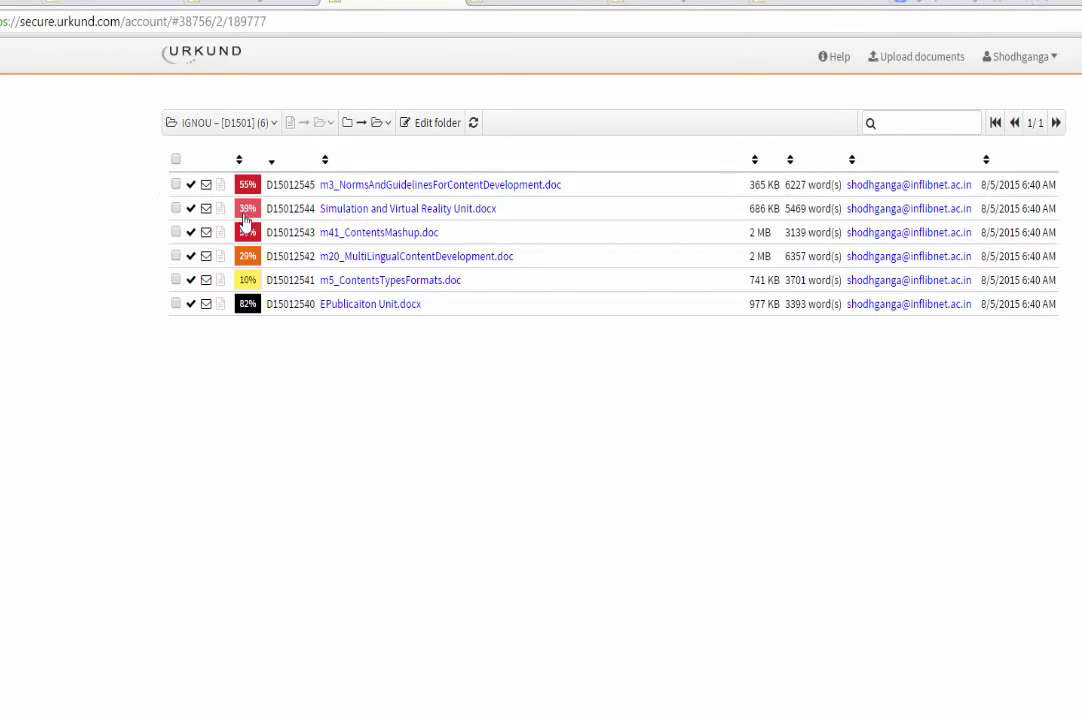
{"action": "left_click", "coordinate": [245, 211]}
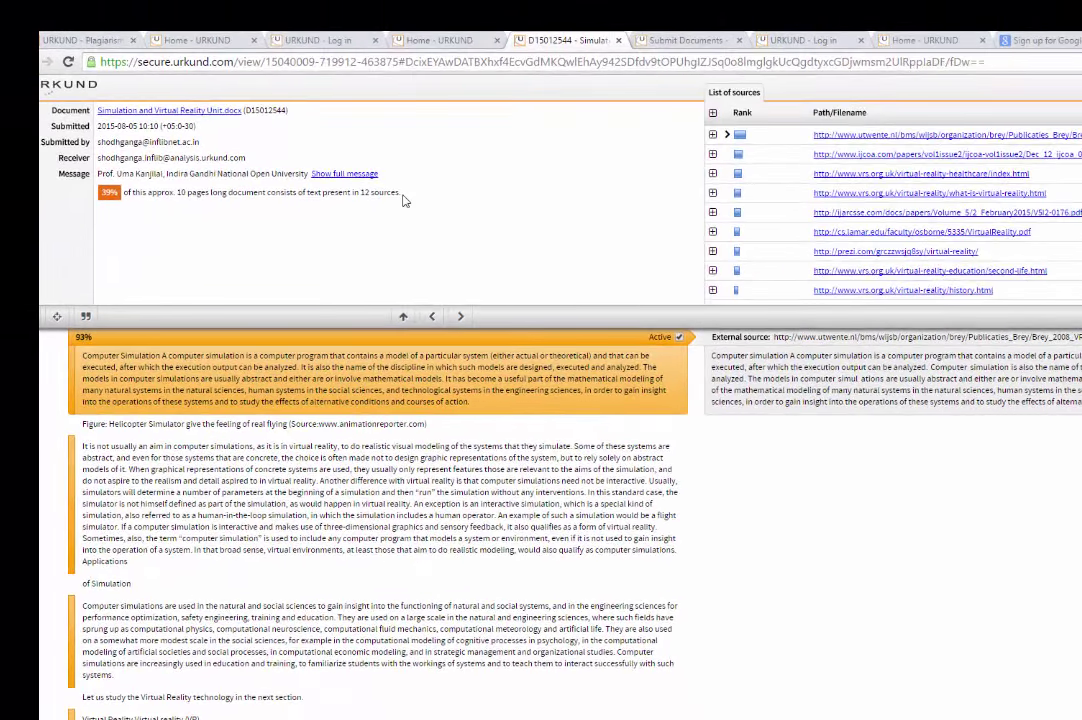
- Review the report summary's message, match figure and number of sources
{"action": "left_click_drag", "start_coordinate": [354, 167], "coordinate": [53, 154]}
{"action": "left_click", "coordinate": [166, 234]}
{"action": "right_click", "coordinate": [166, 234]}
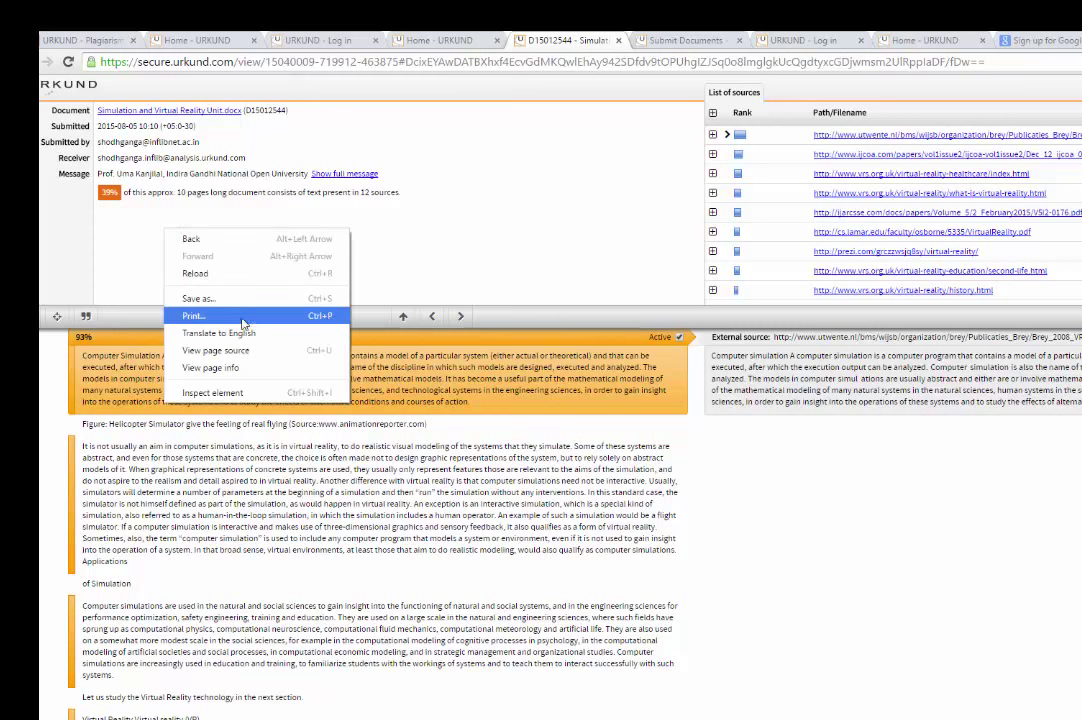
{"action": "left_click", "coordinate": [145, 185]}
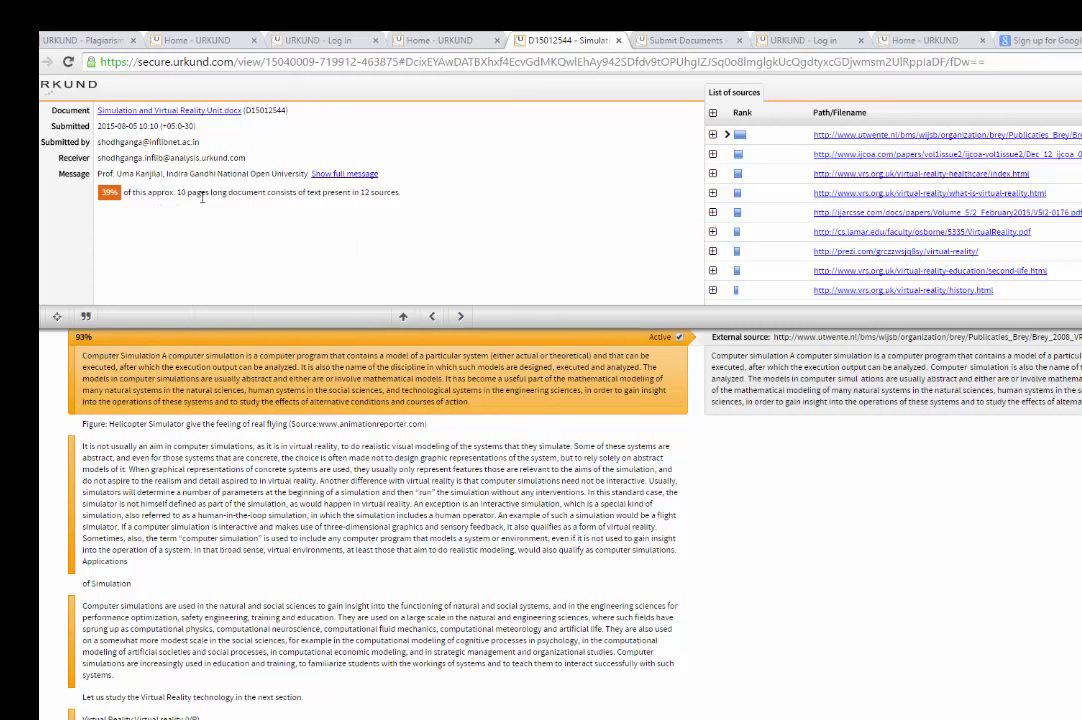
{"action": "left_click_drag", "start_coordinate": [402, 213], "coordinate": [352, 194]}
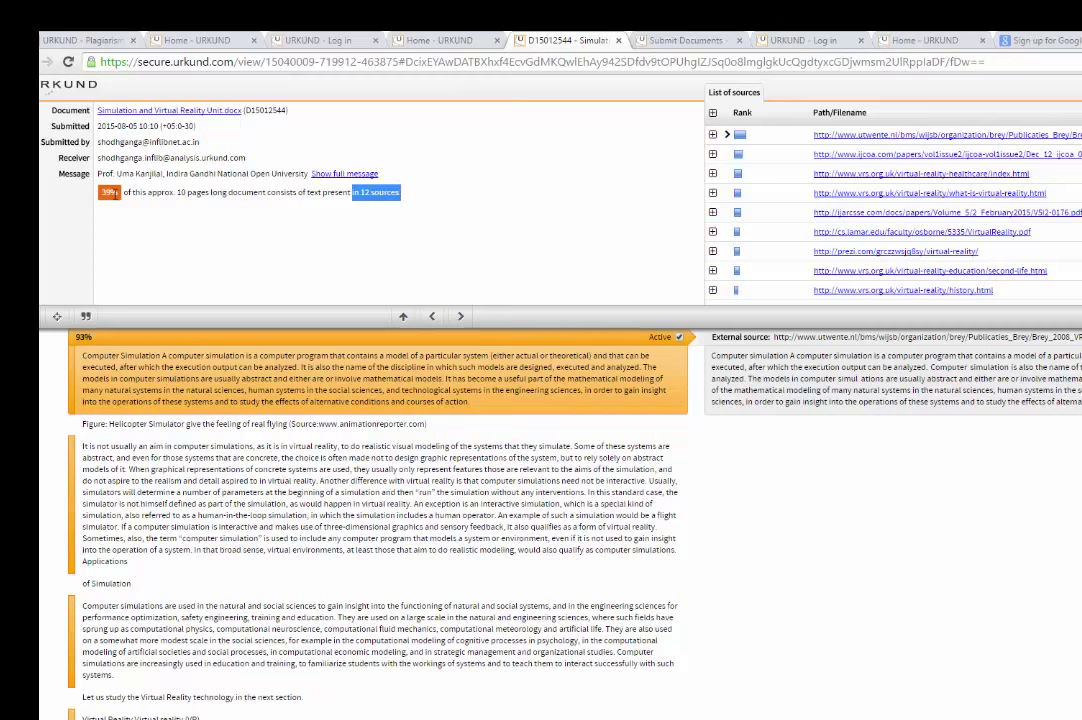
{"action": "left_click", "coordinate": [222, 191]}
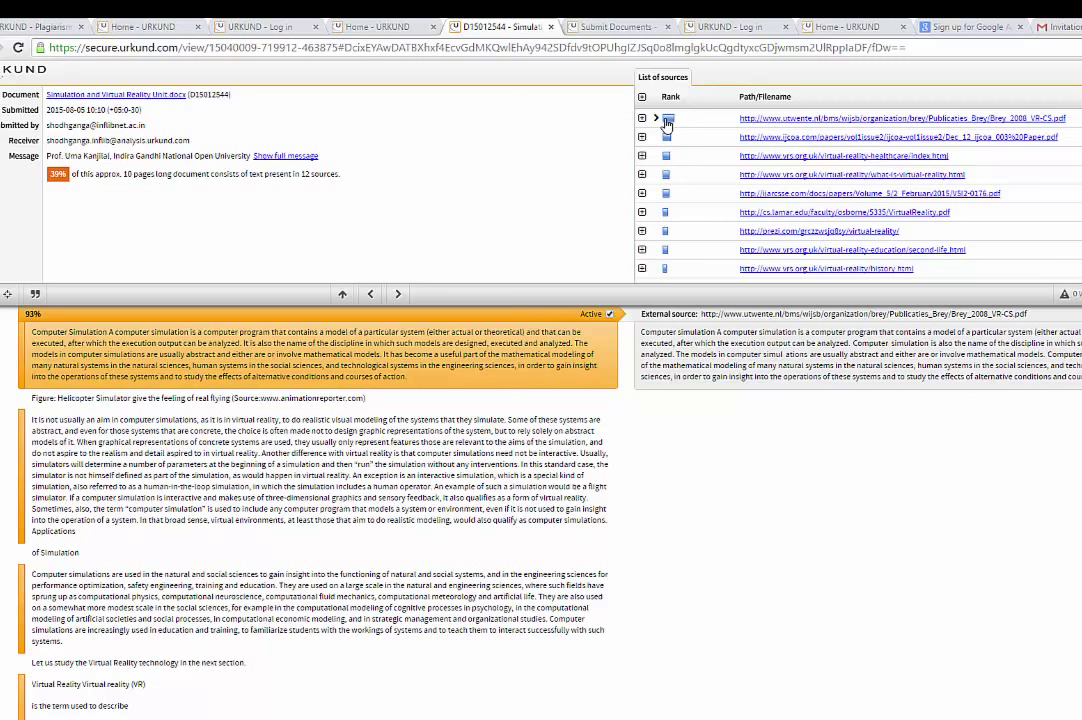
- Expand the top source and jump to its 93% matched passage
{"action": "left_click", "coordinate": [642, 119]}
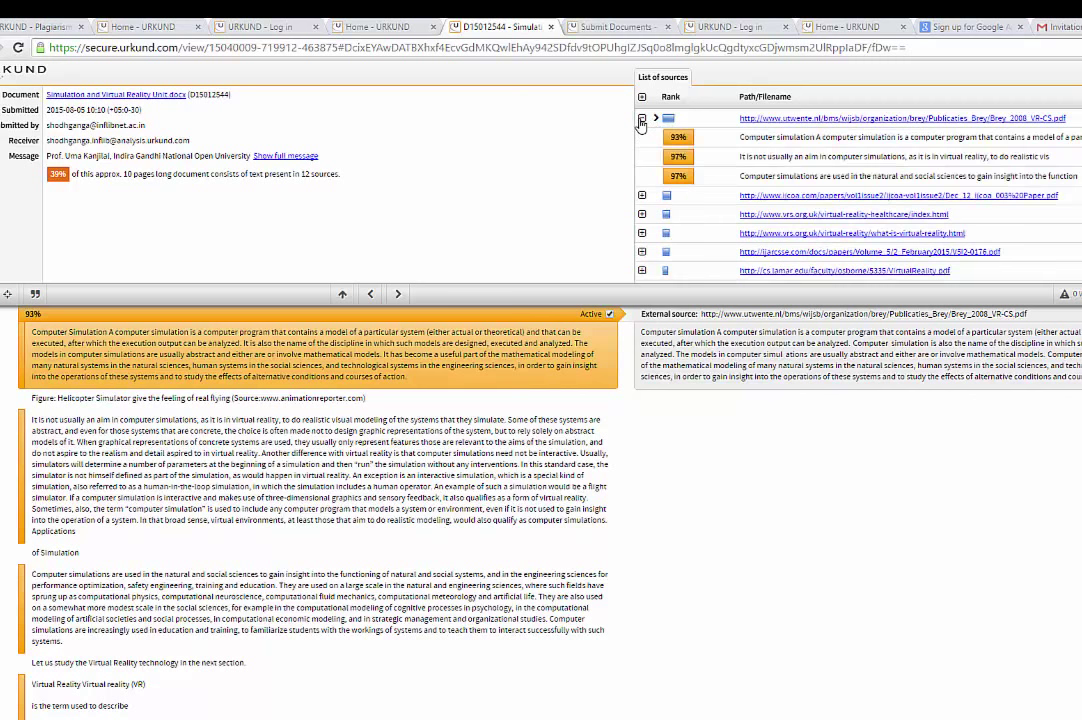
{"action": "left_click", "coordinate": [758, 137]}
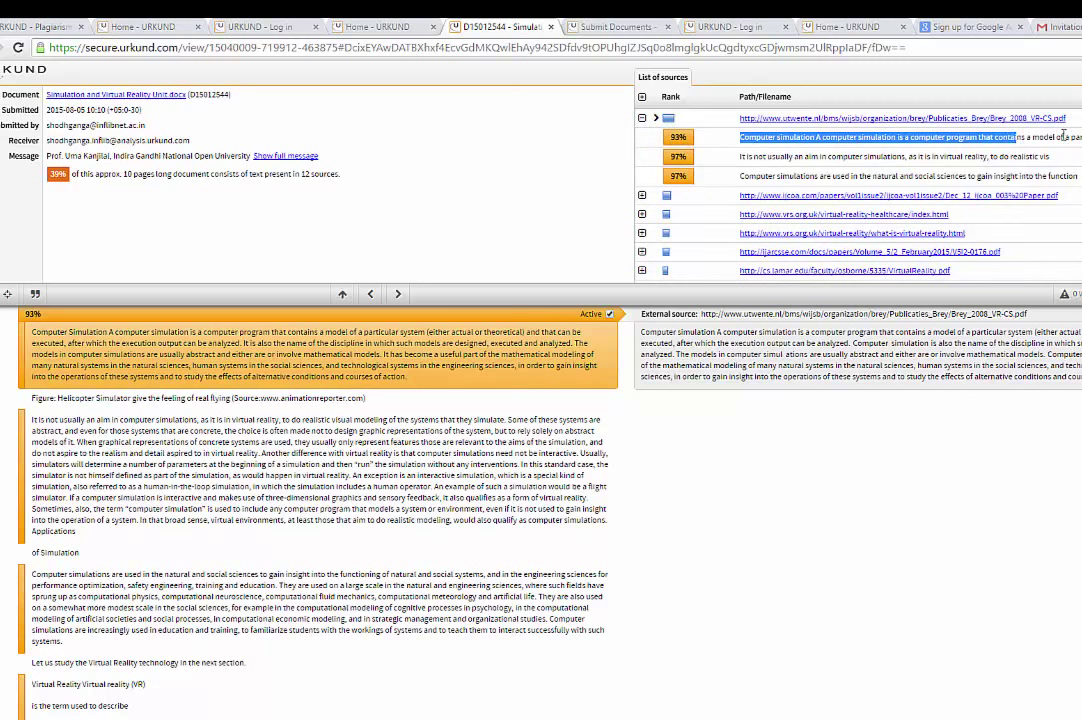
{"action": "left_click", "coordinate": [881, 141]}
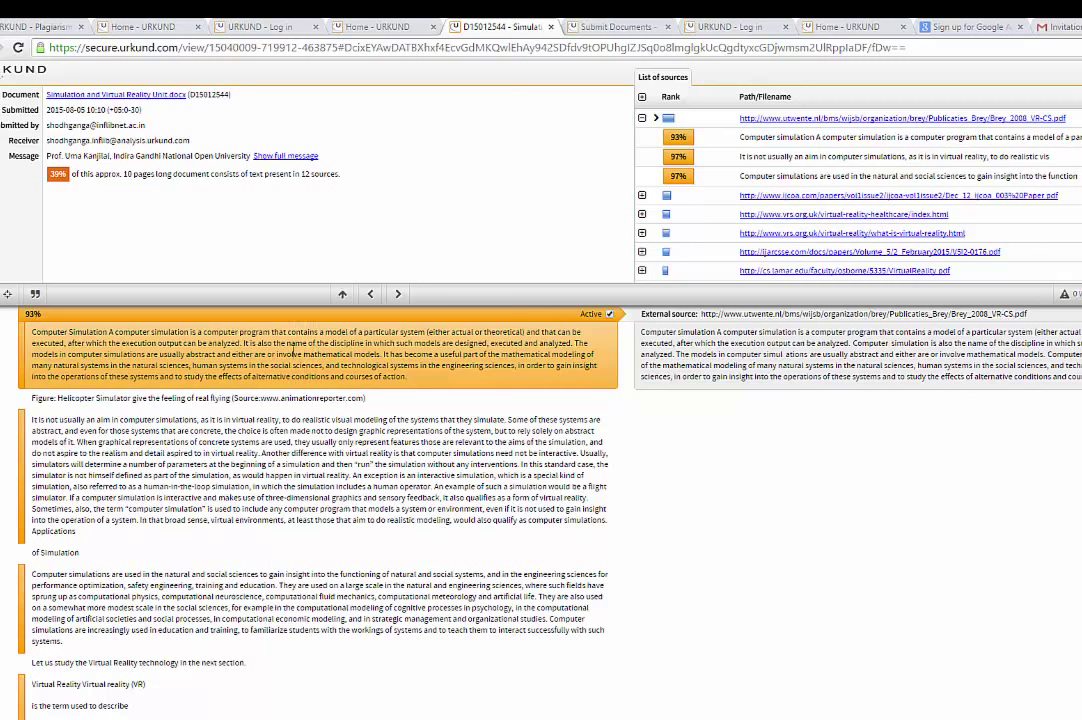
{"action": "left_click_drag", "start_coordinate": [55, 320], "coordinate": [14, 266]}
{"action": "left_click", "coordinate": [415, 382]}
- Review the first matched paragraph, collapse the source, and exclude the virtual-reality-healthcare source
{"action": "left_click_drag", "start_coordinate": [405, 377], "coordinate": [31, 331]}
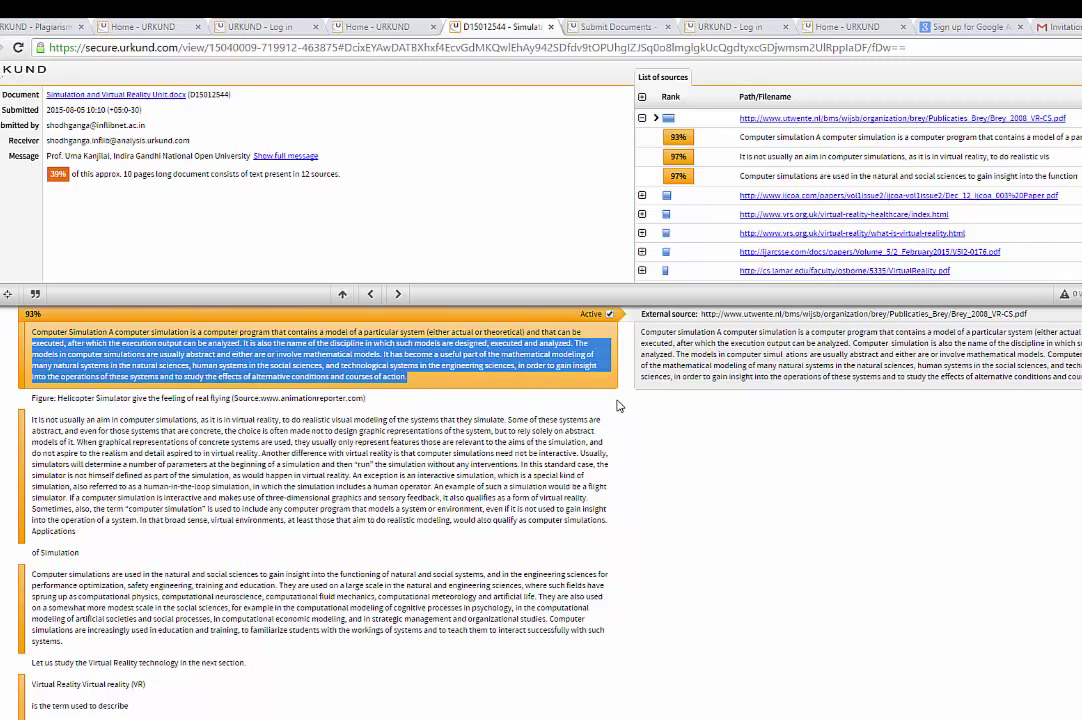
{"action": "left_click", "coordinate": [657, 410]}
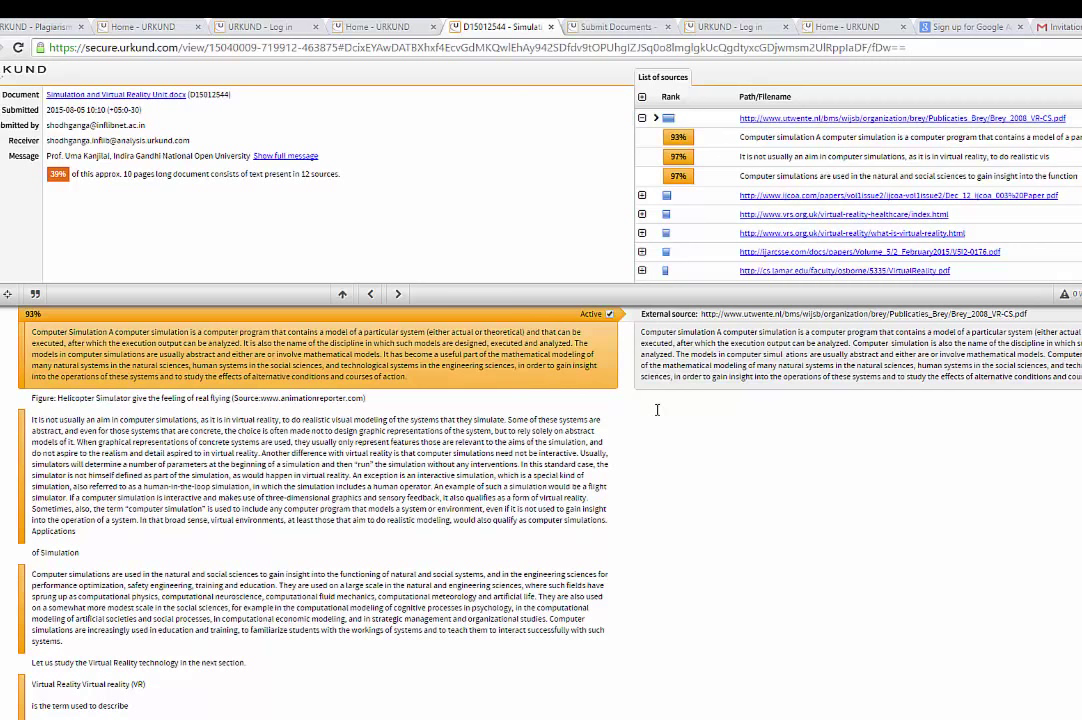
{"action": "left_click_drag", "start_coordinate": [412, 376], "coordinate": [199, 337]}
{"action": "left_click", "coordinate": [643, 440]}
{"action": "left_click", "coordinate": [642, 118]}
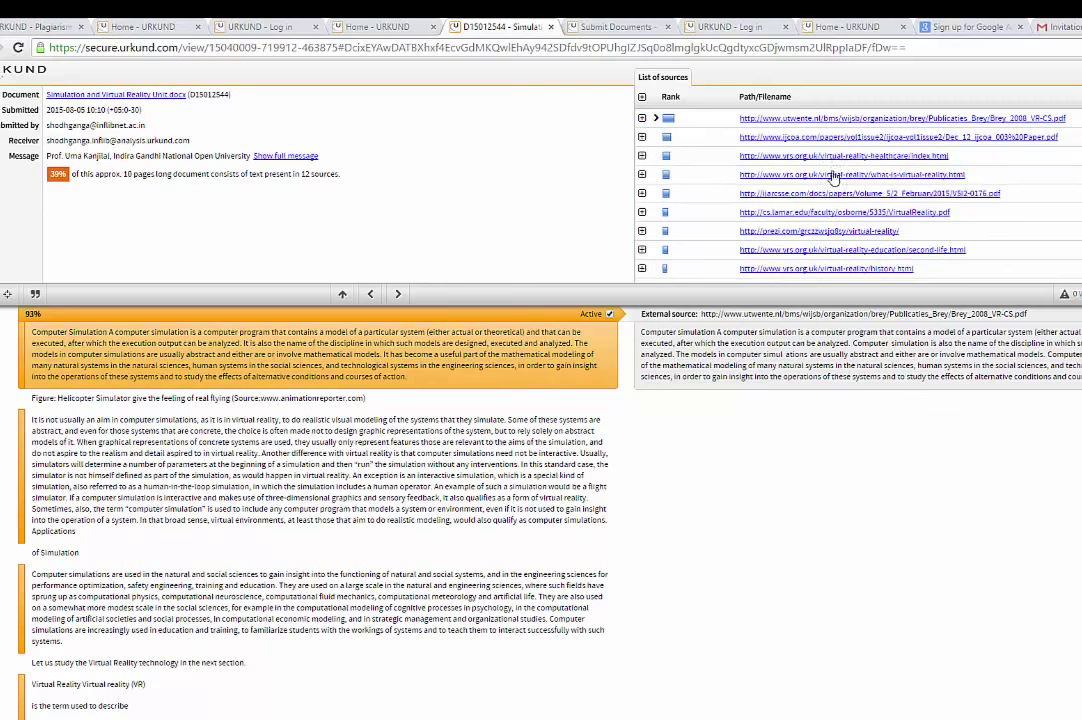
{"action": "left_click", "coordinate": [642, 155]}
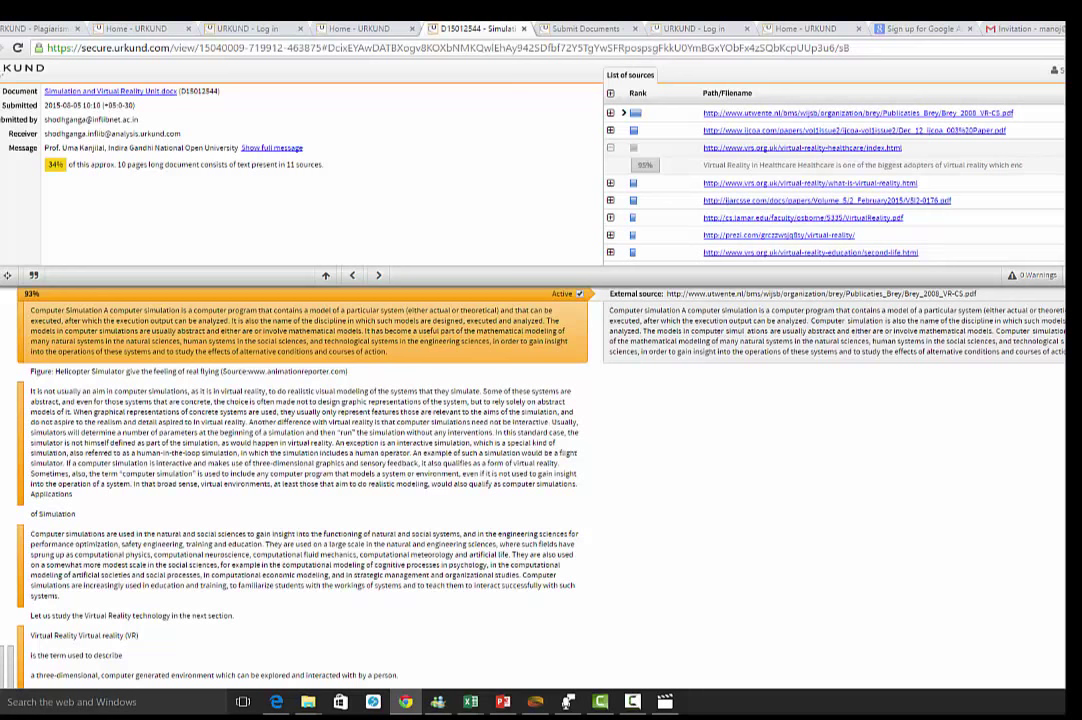
{"action": "scroll", "coordinate": [835, 175], "scroll_direction": "down", "scroll_amount": 3}
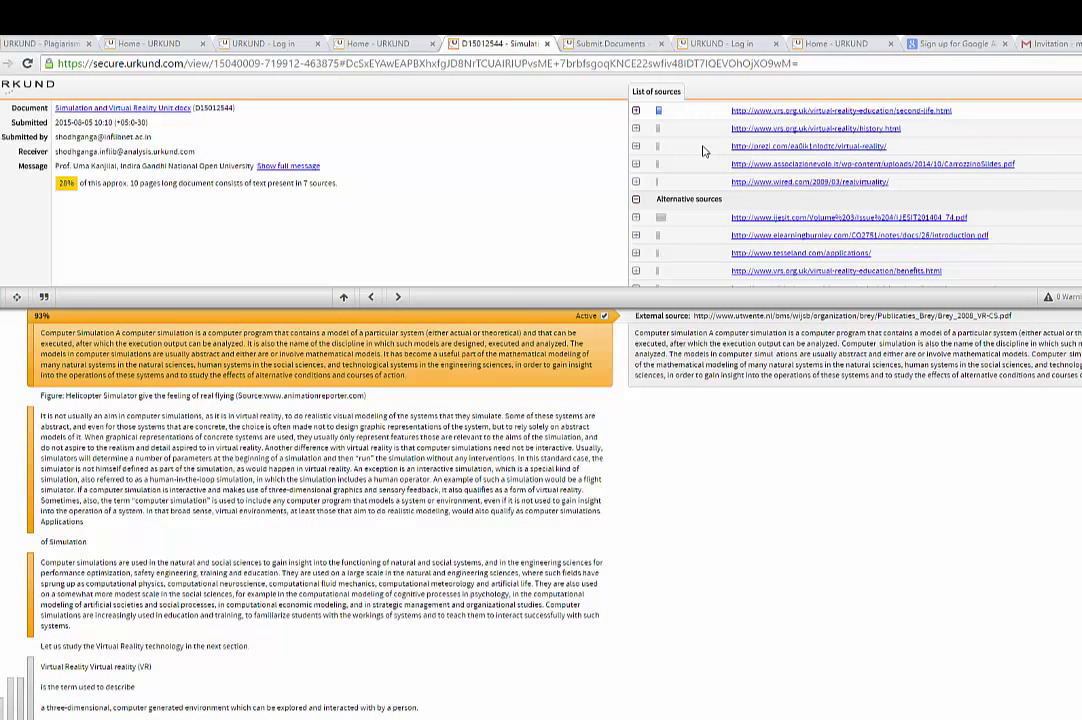
{"action": "left_click", "coordinate": [621, 159]}
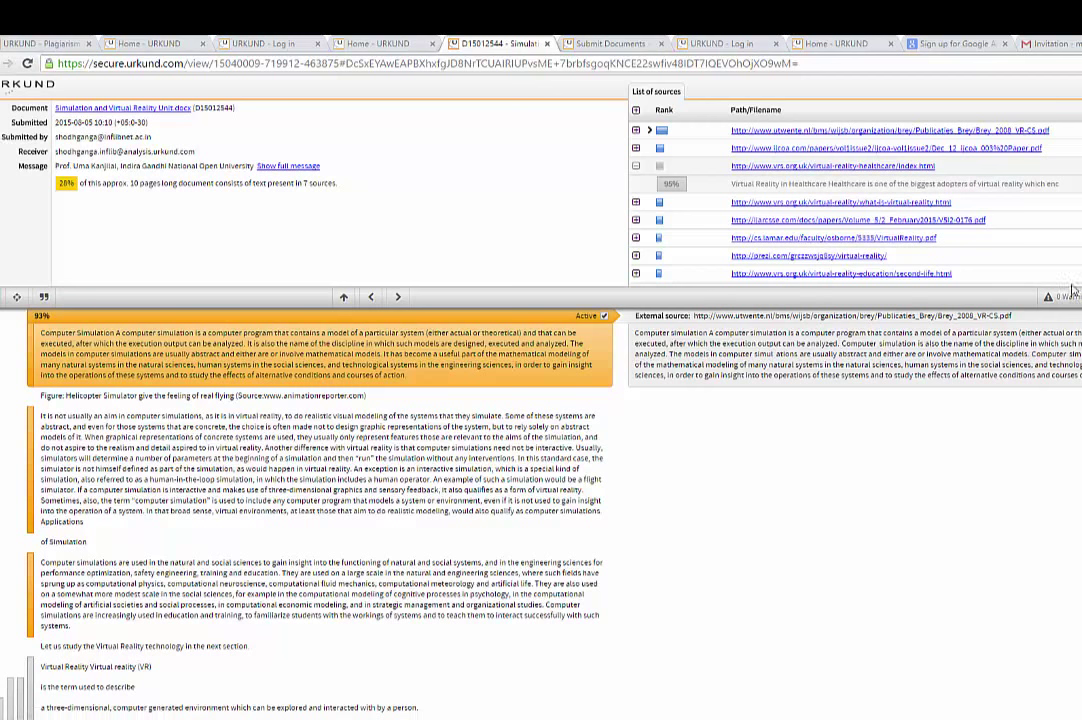
{"action": "scroll", "coordinate": [855, 190], "scroll_direction": "down", "scroll_amount": 1}
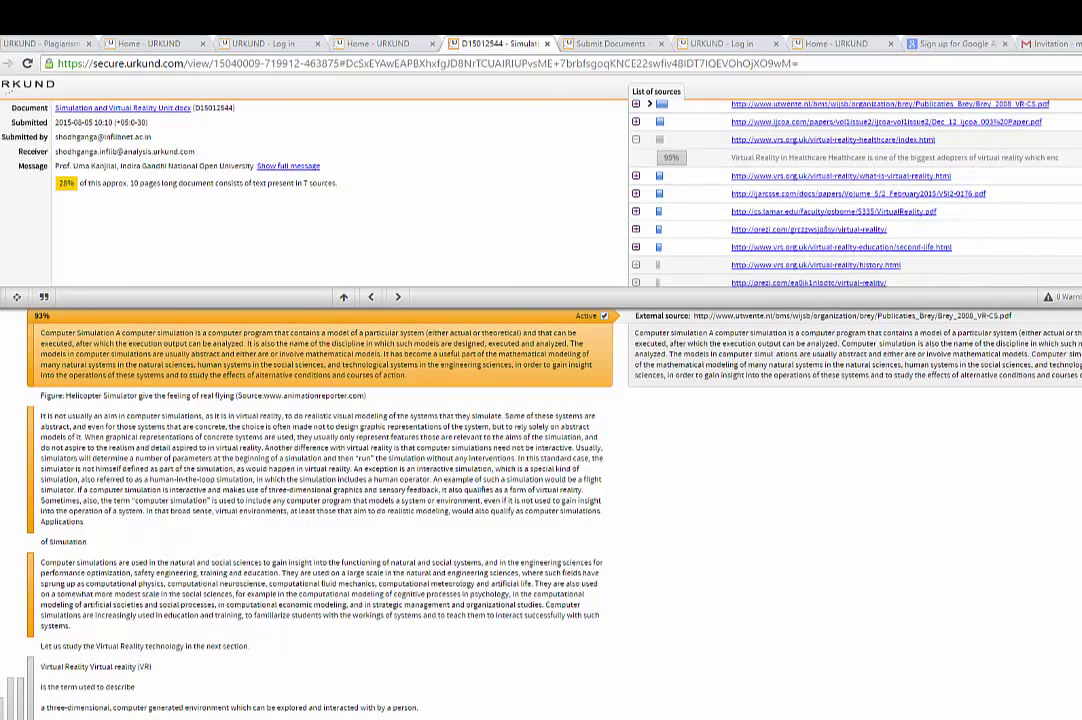
{"action": "left_click", "coordinate": [659, 246]}
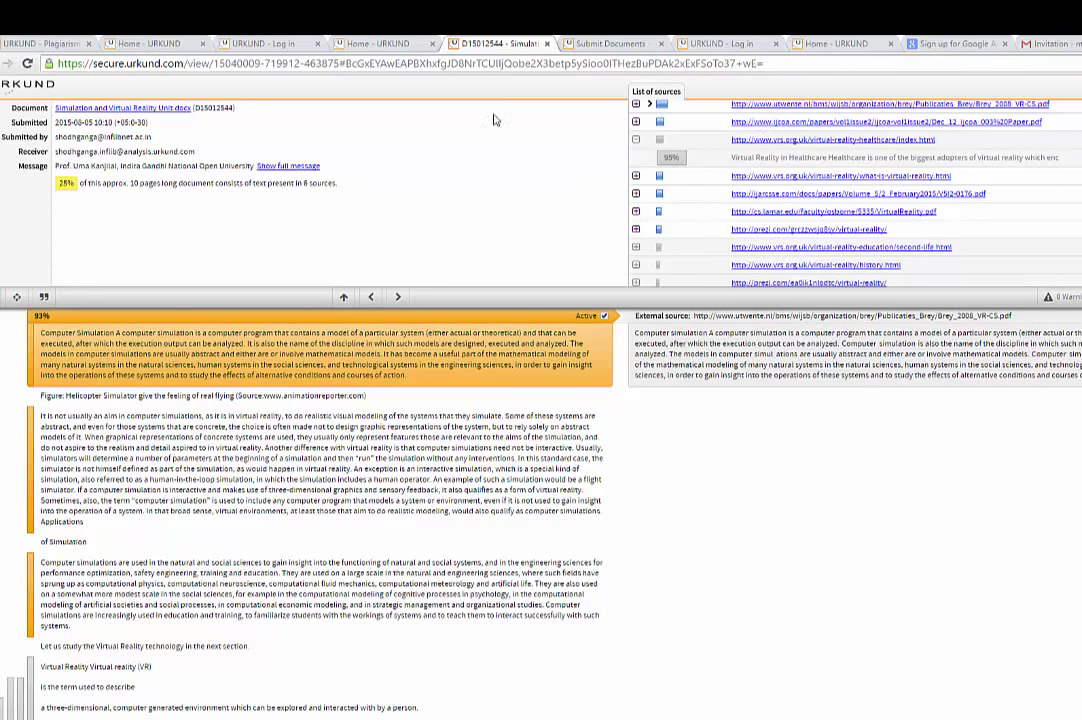
{"action": "left_click_drag", "start_coordinate": [340, 184], "coordinate": [50, 187]}
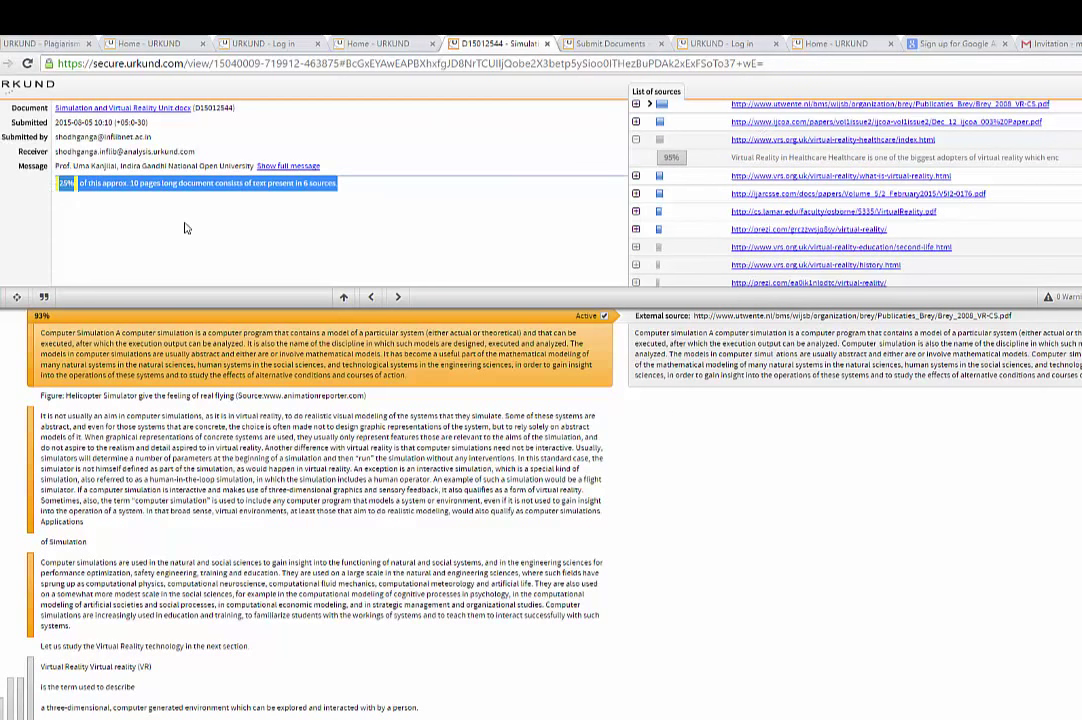
{"action": "left_click", "coordinate": [157, 192]}
{"action": "scroll", "coordinate": [965, 216], "scroll_direction": "up", "scroll_amount": 1}
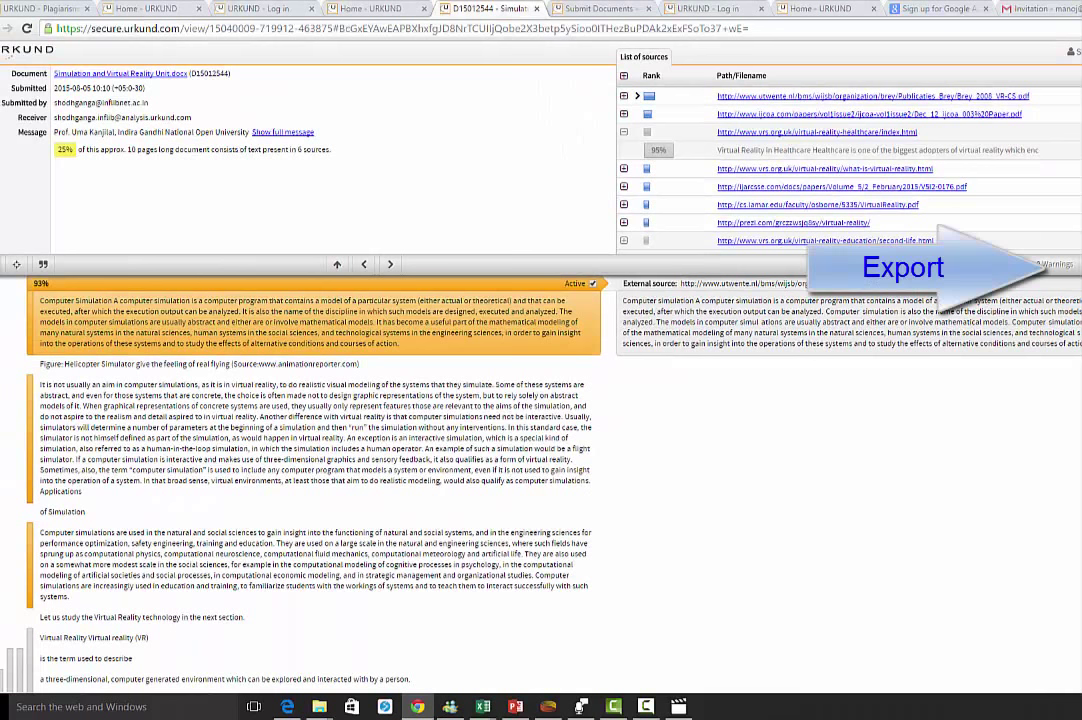
- Export the analysis as a PDF and check its document name, timestamp and sources
{"action": "left_click", "coordinate": [1052, 264]}
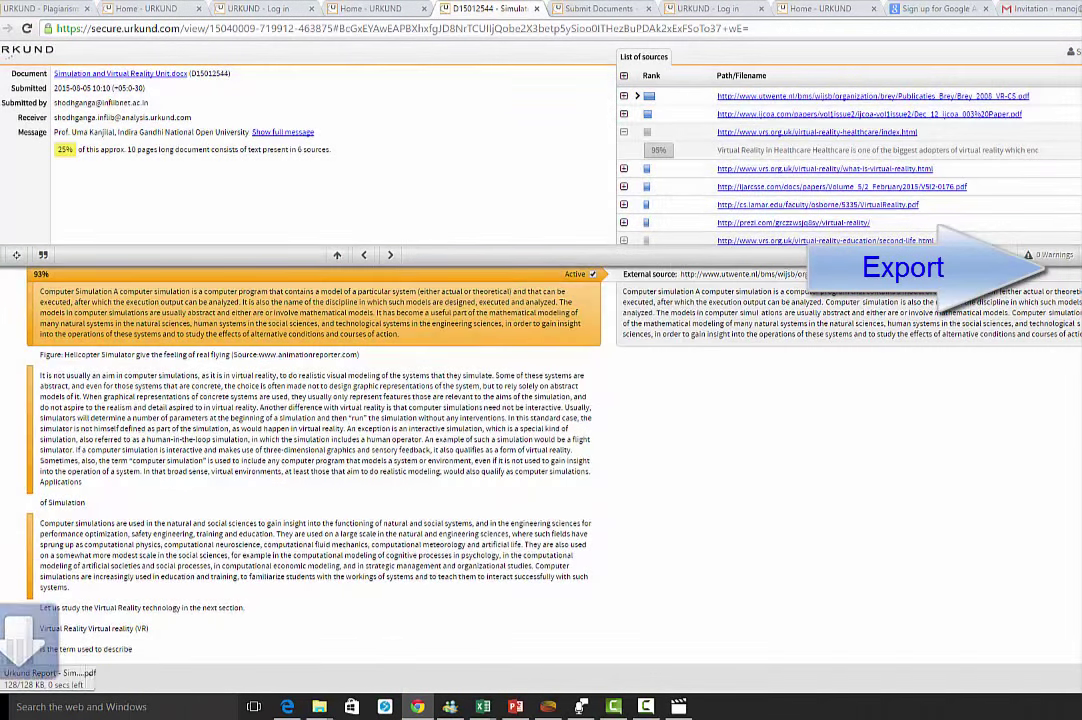
{"action": "left_click", "coordinate": [44, 684]}
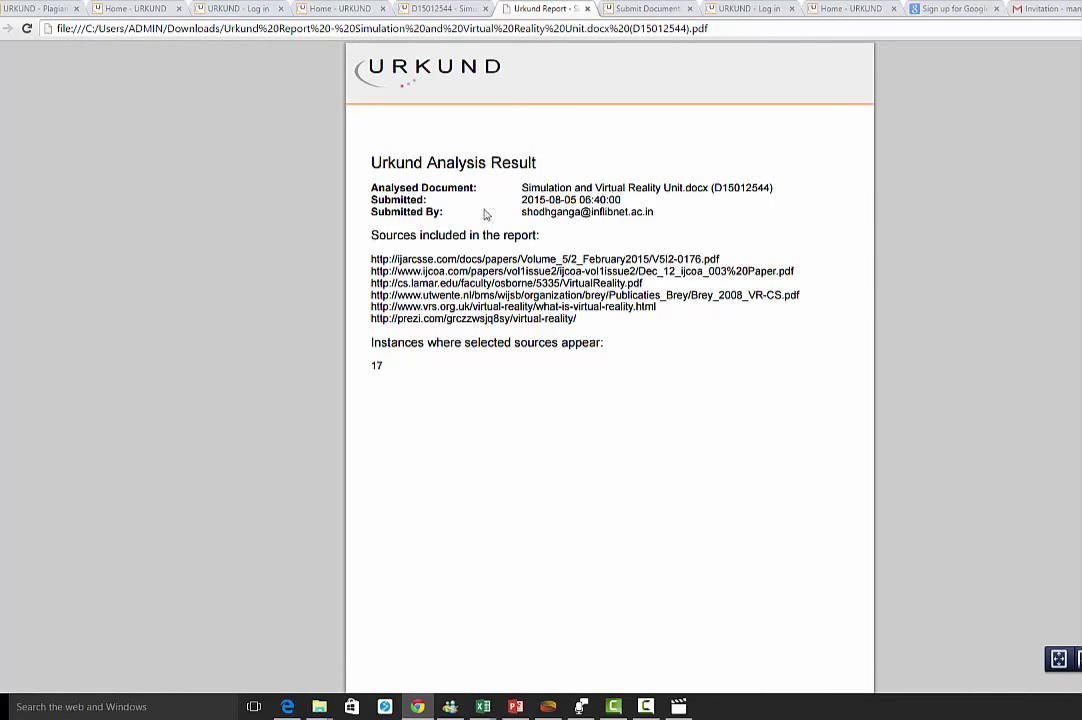
{"action": "left_click_drag", "start_coordinate": [517, 184], "coordinate": [725, 174]}
{"action": "left_click", "coordinate": [549, 196]}
{"action": "left_click_drag", "start_coordinate": [576, 199], "coordinate": [622, 201]}
{"action": "left_click", "coordinate": [580, 214]}
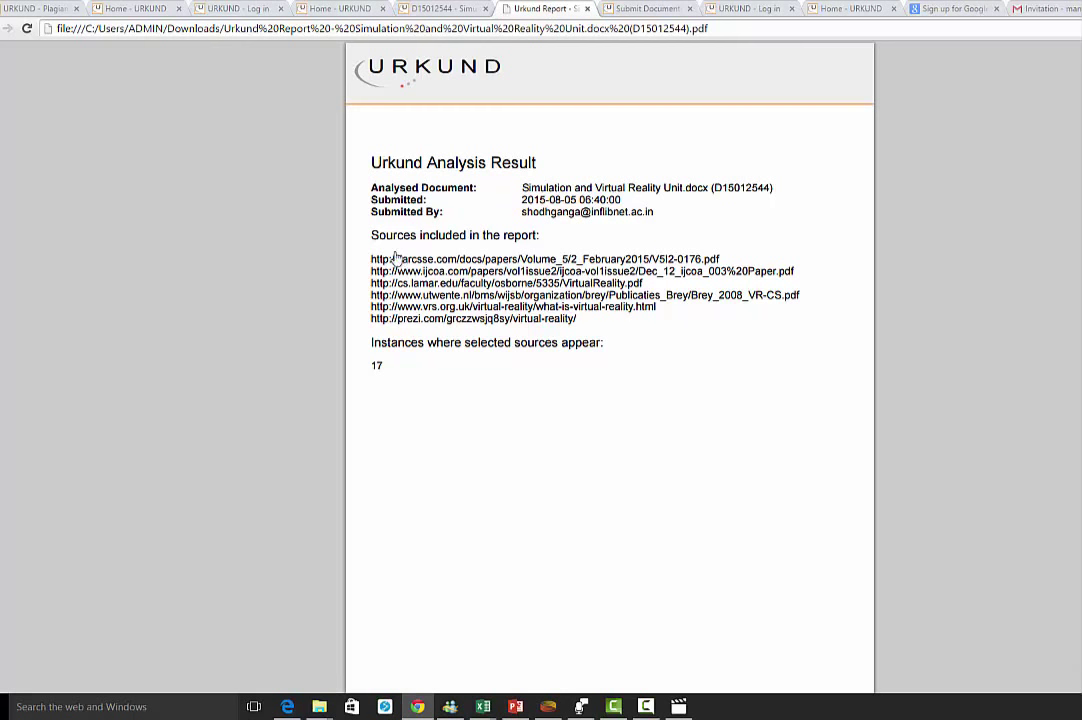
{"action": "left_click_drag", "start_coordinate": [320, 212], "coordinate": [635, 302]}
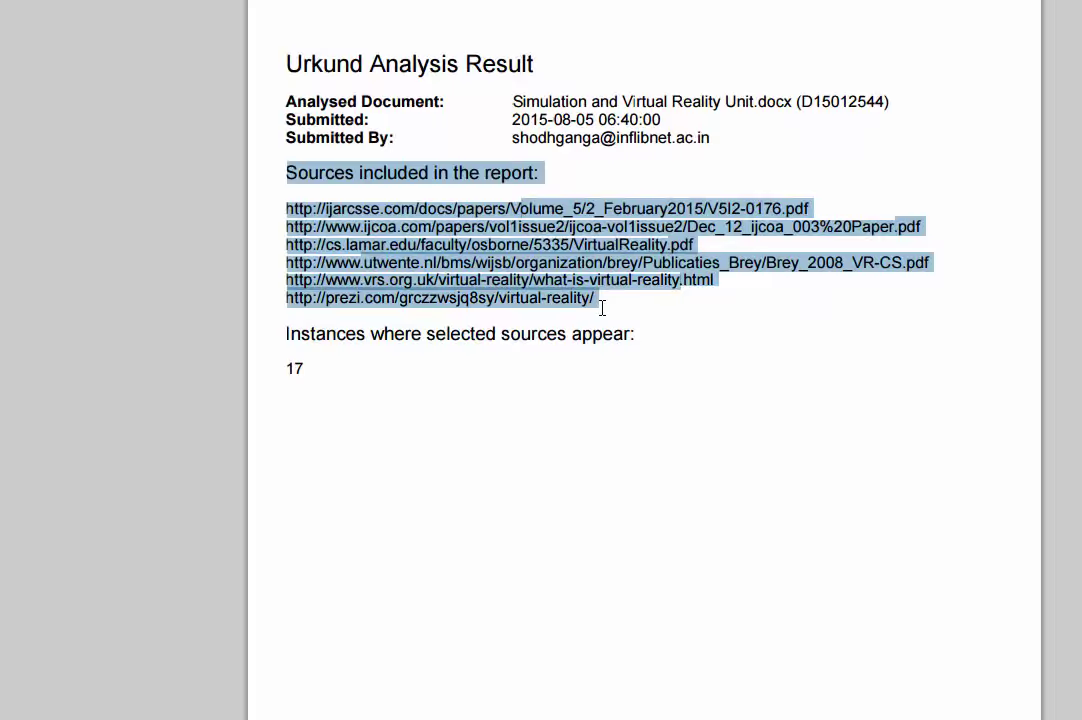
- Scroll through the exported Urkund Report PDF
{"action": "scroll", "coordinate": [700, 428], "scroll_direction": "down", "scroll_amount": 5}
{"action": "scroll", "coordinate": [715, 432], "scroll_direction": "down", "scroll_amount": 7}
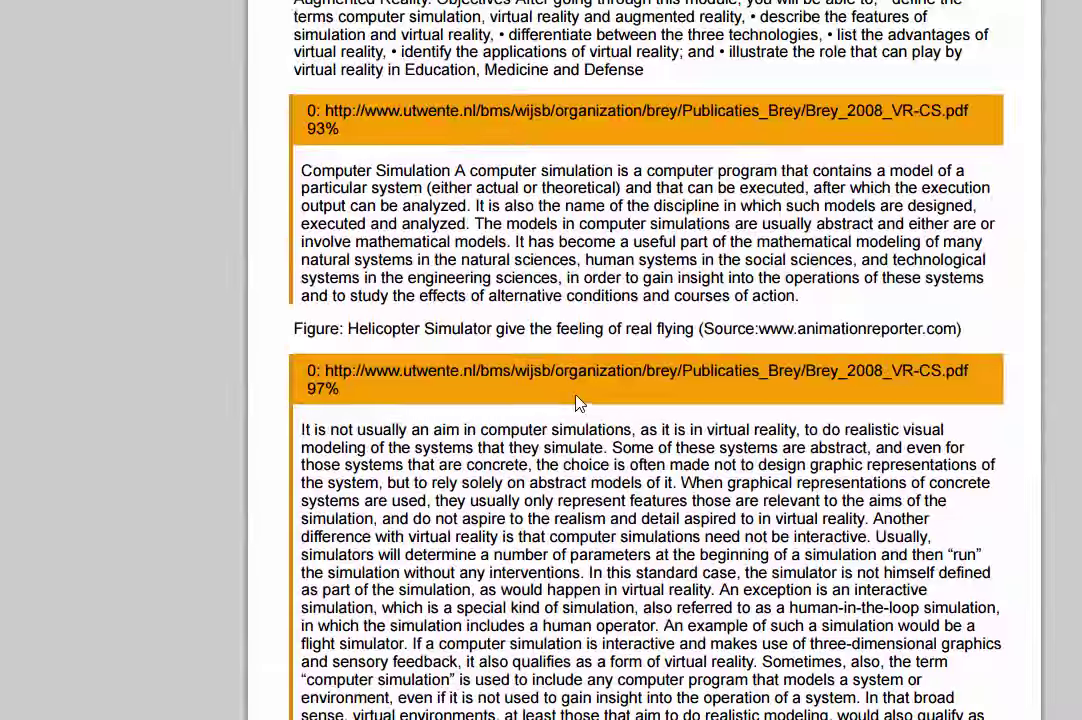
{"action": "scroll", "coordinate": [577, 401], "scroll_direction": "down", "scroll_amount": 15}
{"action": "scroll", "coordinate": [583, 398], "scroll_direction": "down", "scroll_amount": 20}
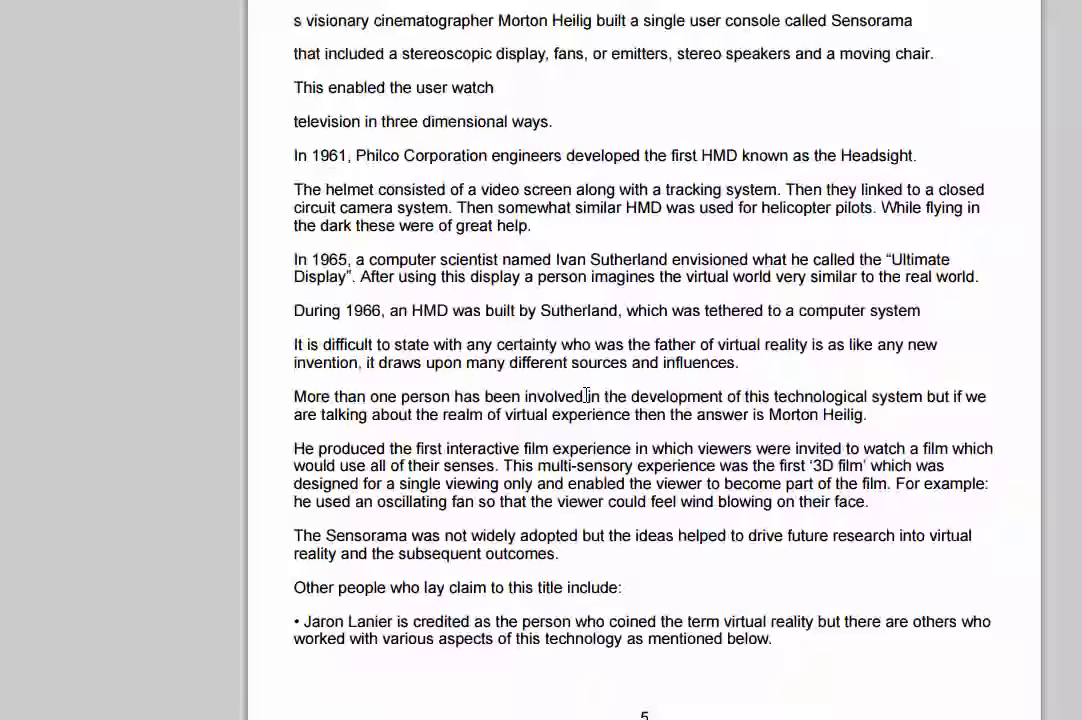
{"action": "scroll", "coordinate": [588, 383], "scroll_direction": "up", "scroll_amount": 8}
{"action": "scroll", "coordinate": [588, 383], "scroll_direction": "up", "scroll_amount": 20}
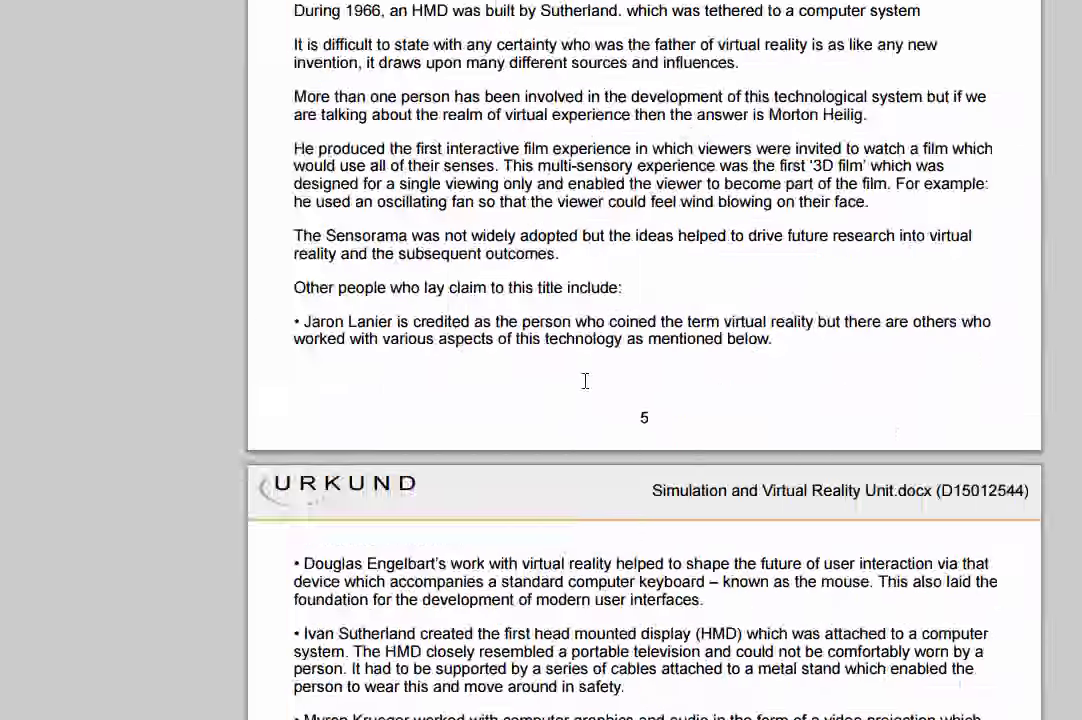
{"action": "scroll", "coordinate": [584, 386], "scroll_direction": "up", "scroll_amount": 5}
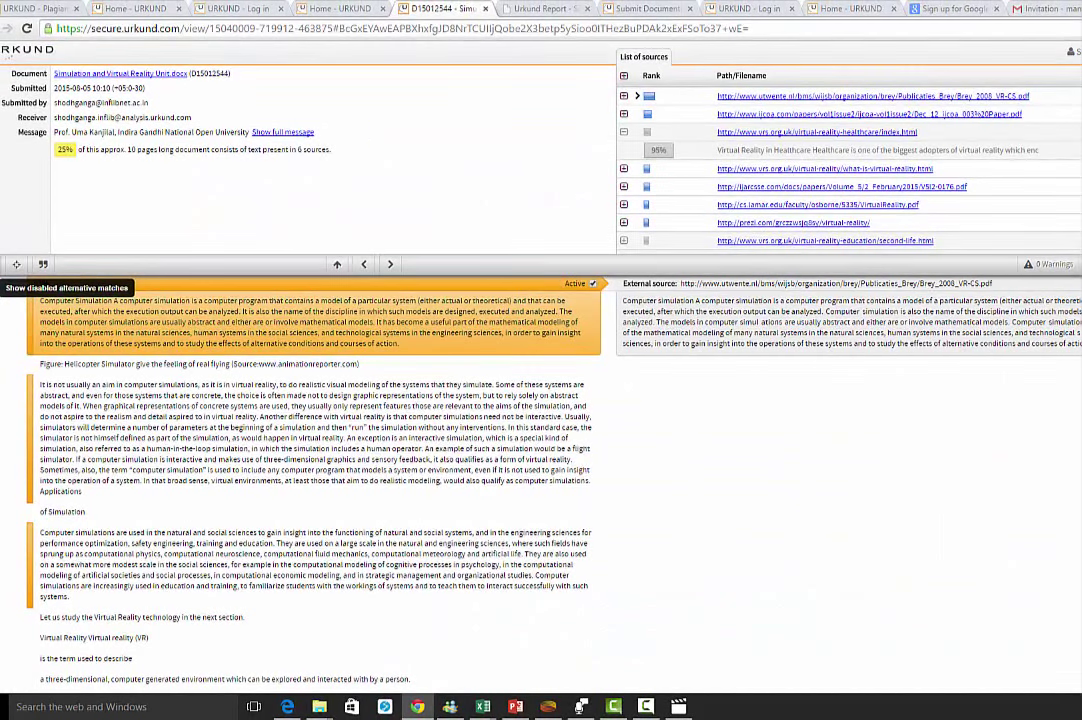
{"action": "scroll", "coordinate": [900, 170], "scroll_direction": "down", "scroll_amount": 5}
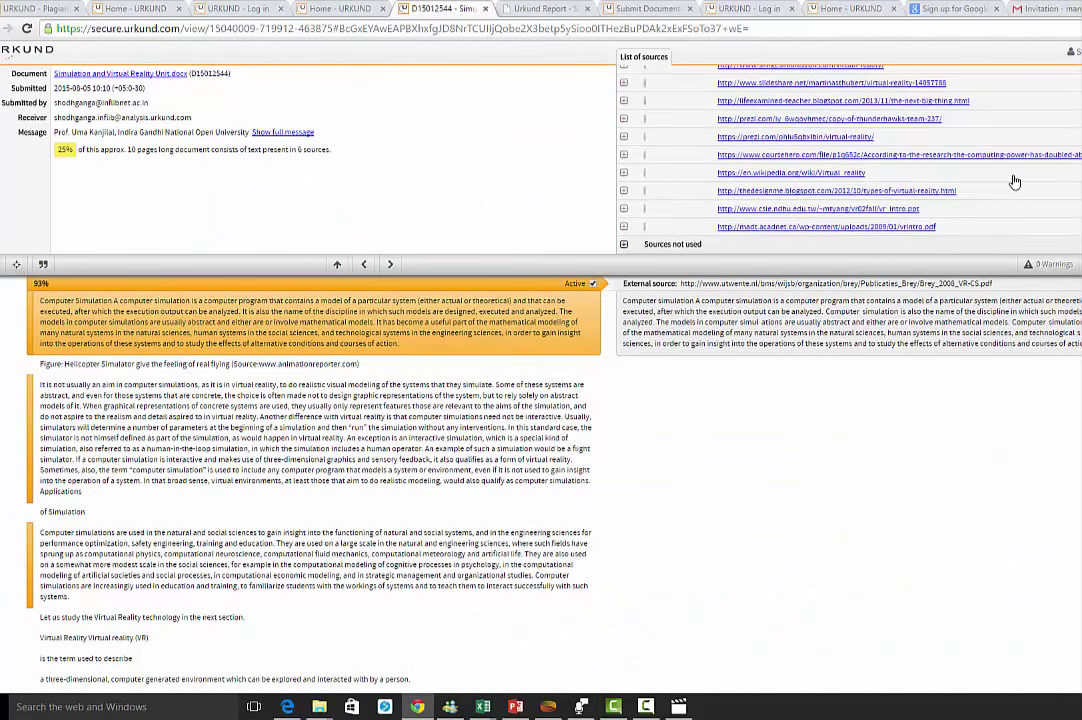
{"action": "scroll", "coordinate": [947, 192], "scroll_direction": "up", "scroll_amount": 5}
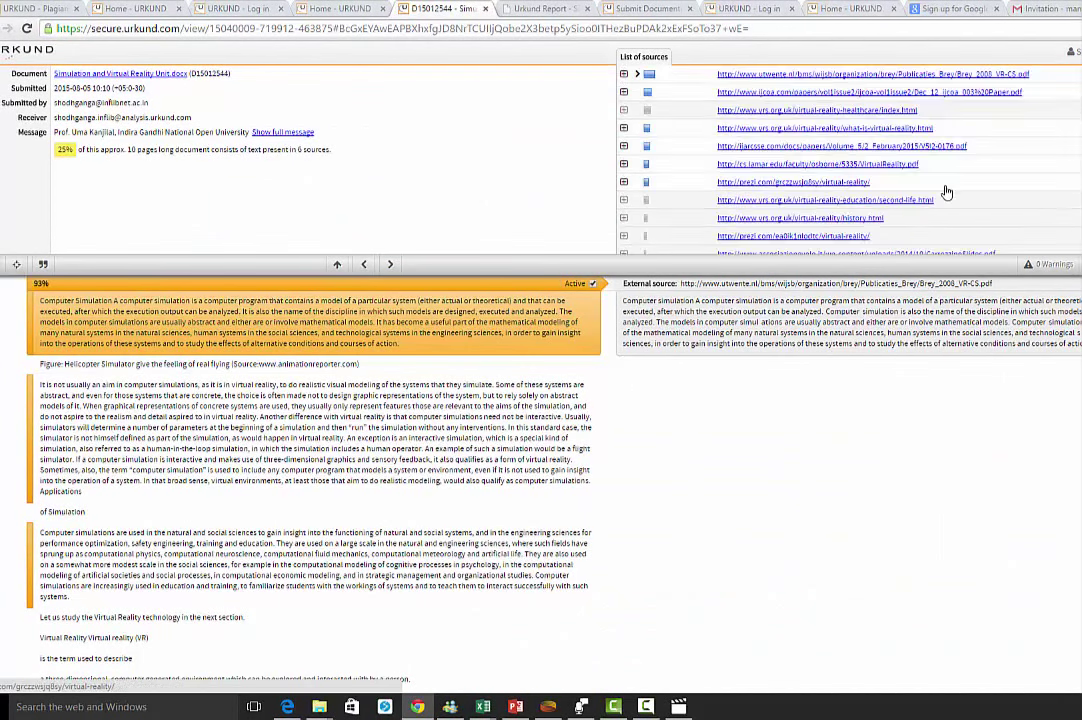
{"action": "scroll", "coordinate": [947, 192], "scroll_direction": "down", "scroll_amount": 3}
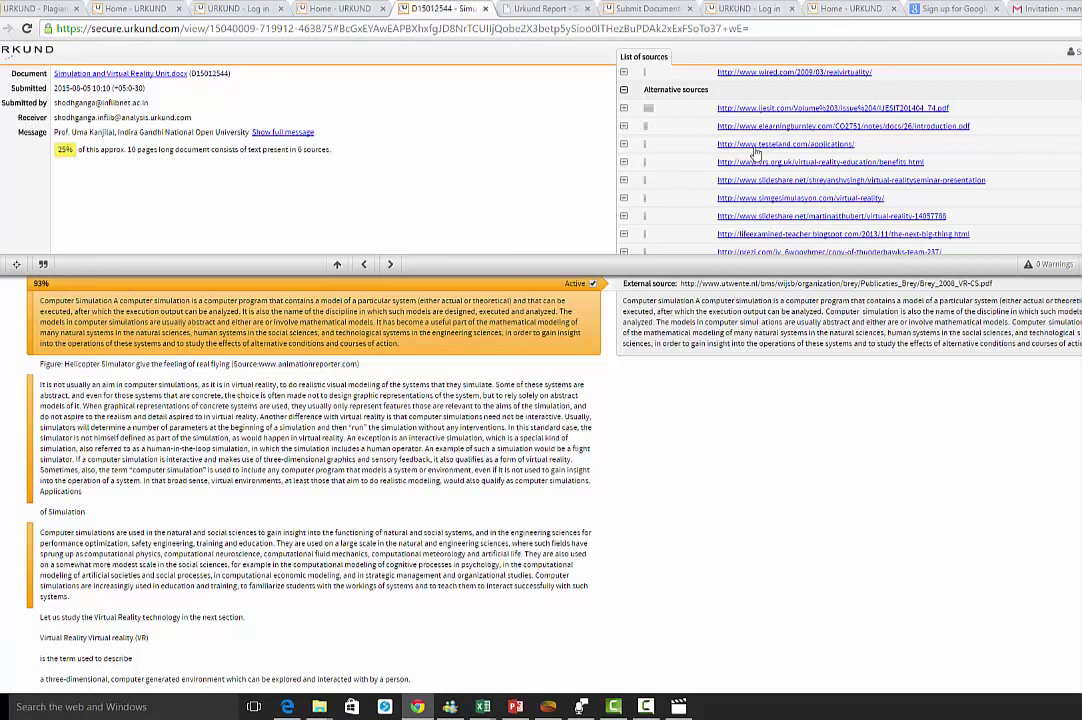
{"action": "left_click", "coordinate": [390, 266]}
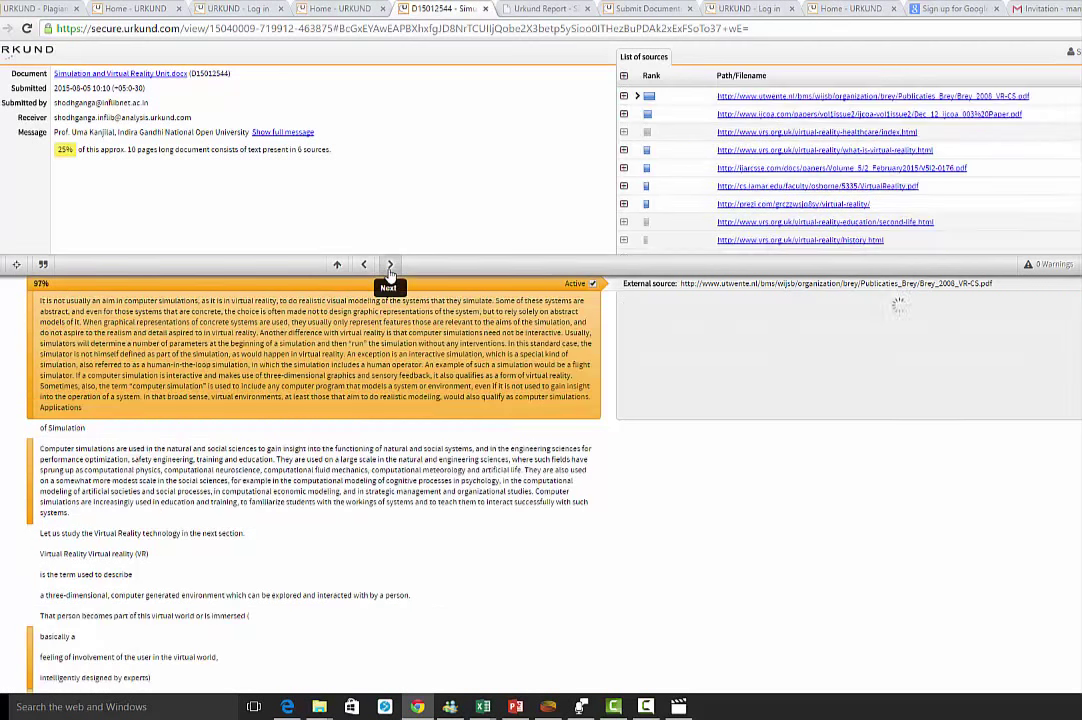
{"action": "left_click", "coordinate": [390, 267]}
{"action": "left_click", "coordinate": [390, 267]}
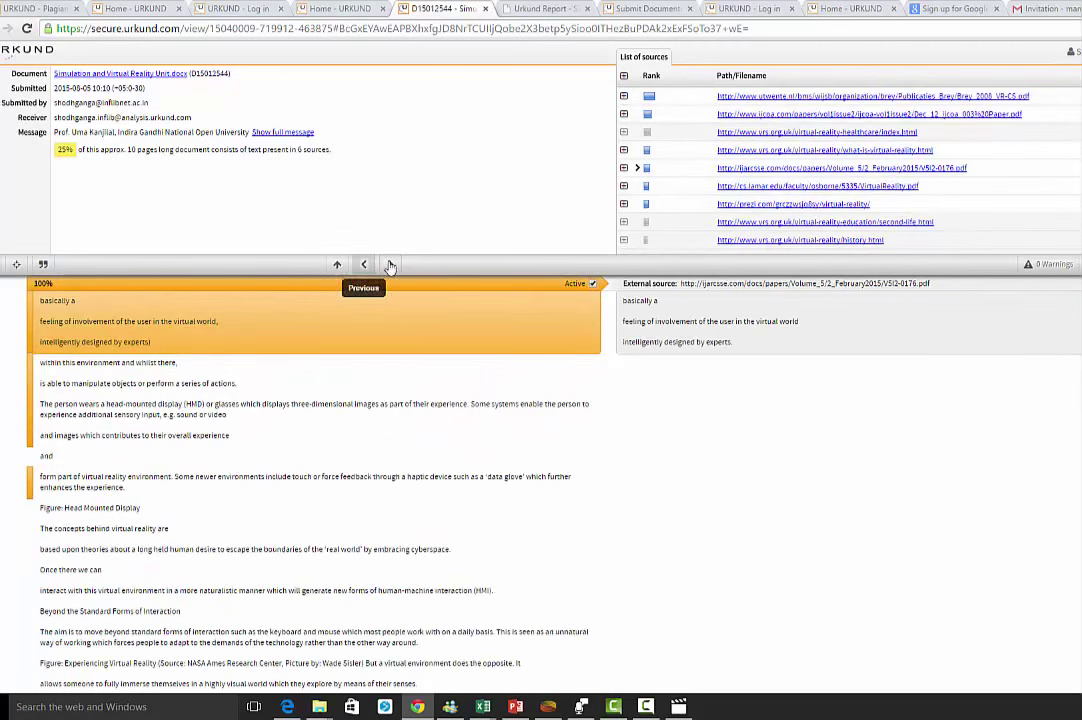
{"action": "left_click", "coordinate": [391, 267]}
{"action": "left_click", "coordinate": [391, 267]}
{"action": "left_click", "coordinate": [391, 267]}
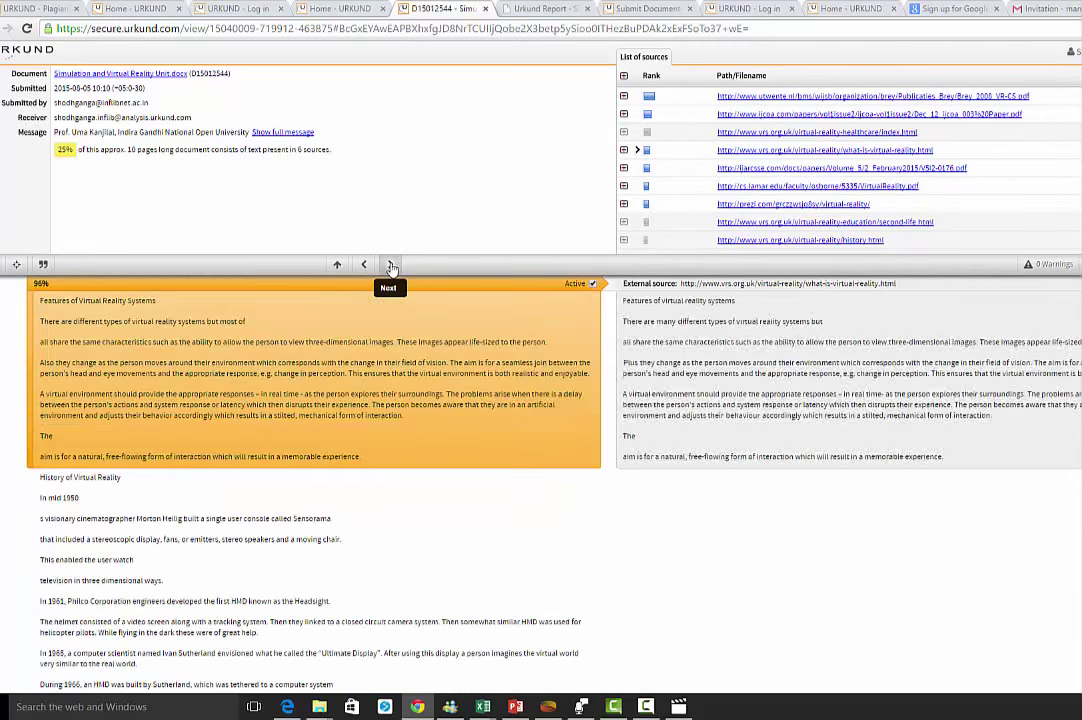
{"action": "left_click", "coordinate": [391, 267]}
{"action": "left_click", "coordinate": [391, 267]}
{"action": "left_click", "coordinate": [391, 267]}
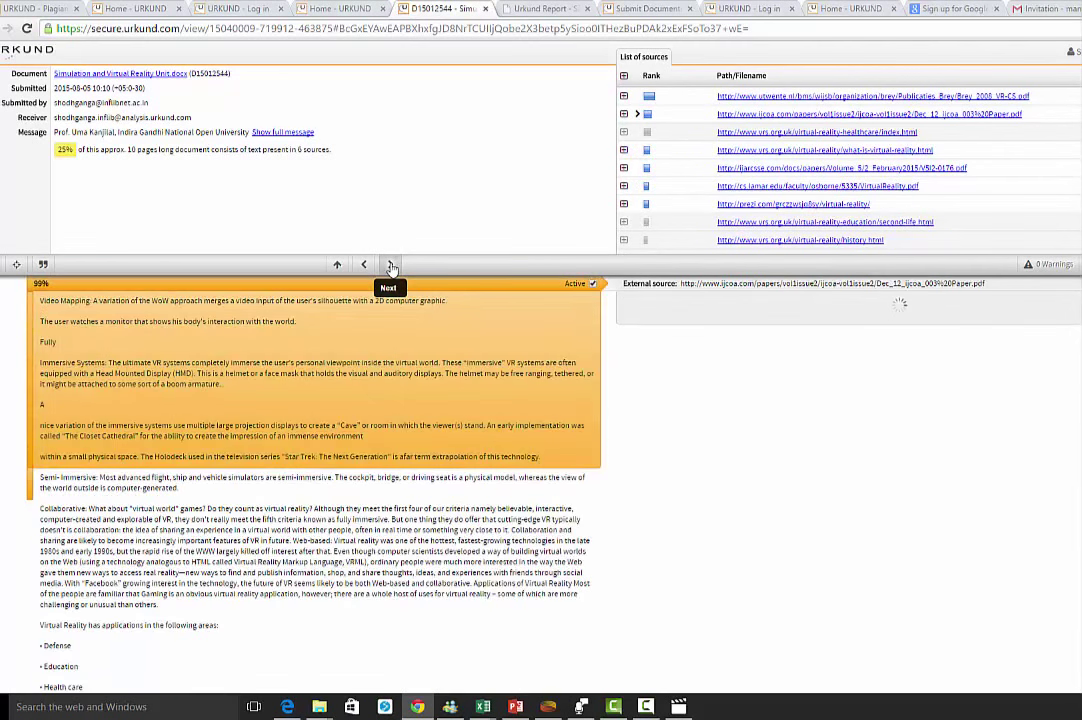
{"action": "left_click", "coordinate": [391, 267]}
{"action": "left_click", "coordinate": [391, 267]}
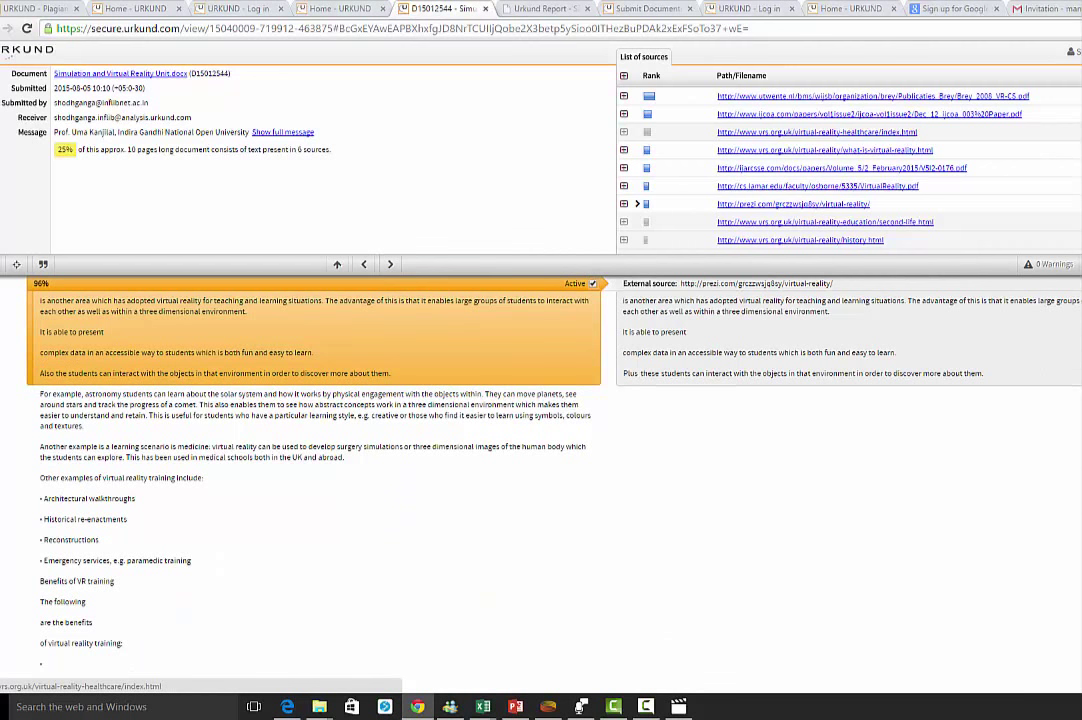
{"action": "left_click", "coordinate": [363, 265]}
{"action": "left_click", "coordinate": [363, 265]}
{"action": "left_click", "coordinate": [363, 265]}
{"action": "left_click", "coordinate": [363, 265]}
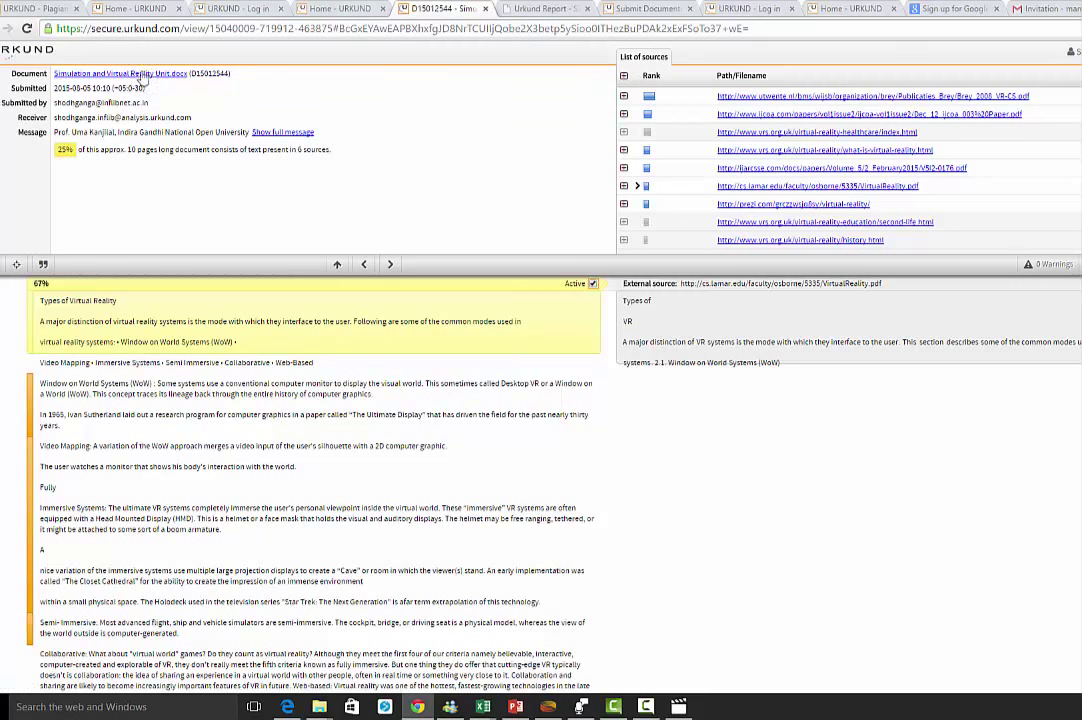
{"action": "scroll", "coordinate": [418, 483], "scroll_direction": "down", "scroll_amount": 10}
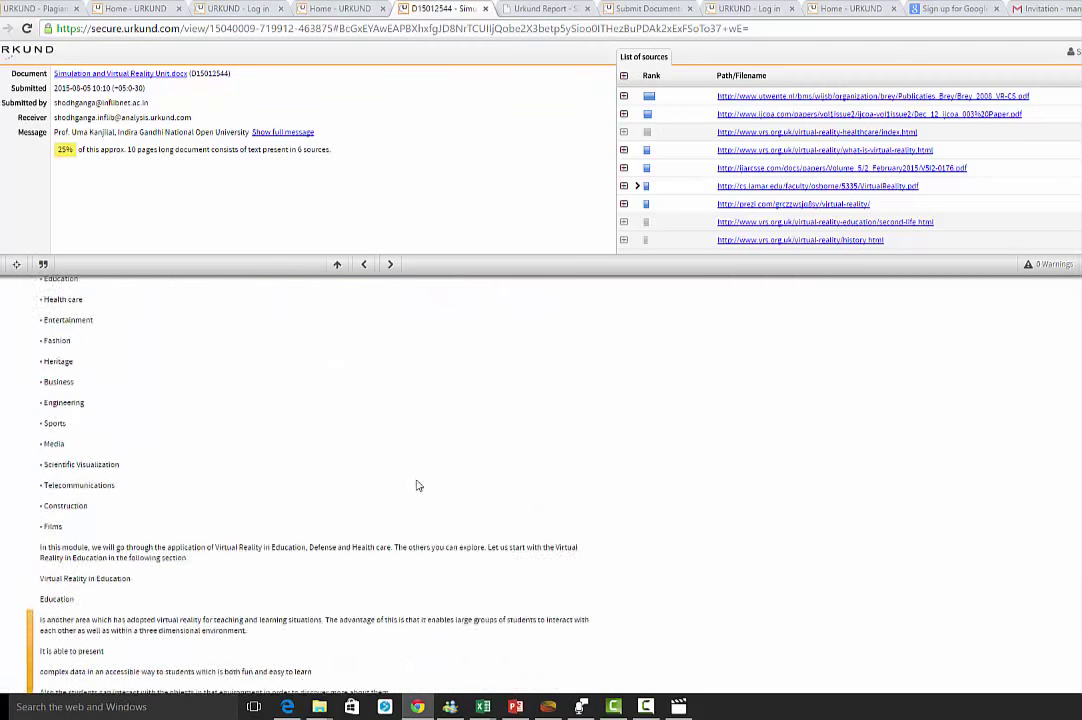
{"action": "scroll", "coordinate": [418, 483], "scroll_direction": "down", "scroll_amount": 5}
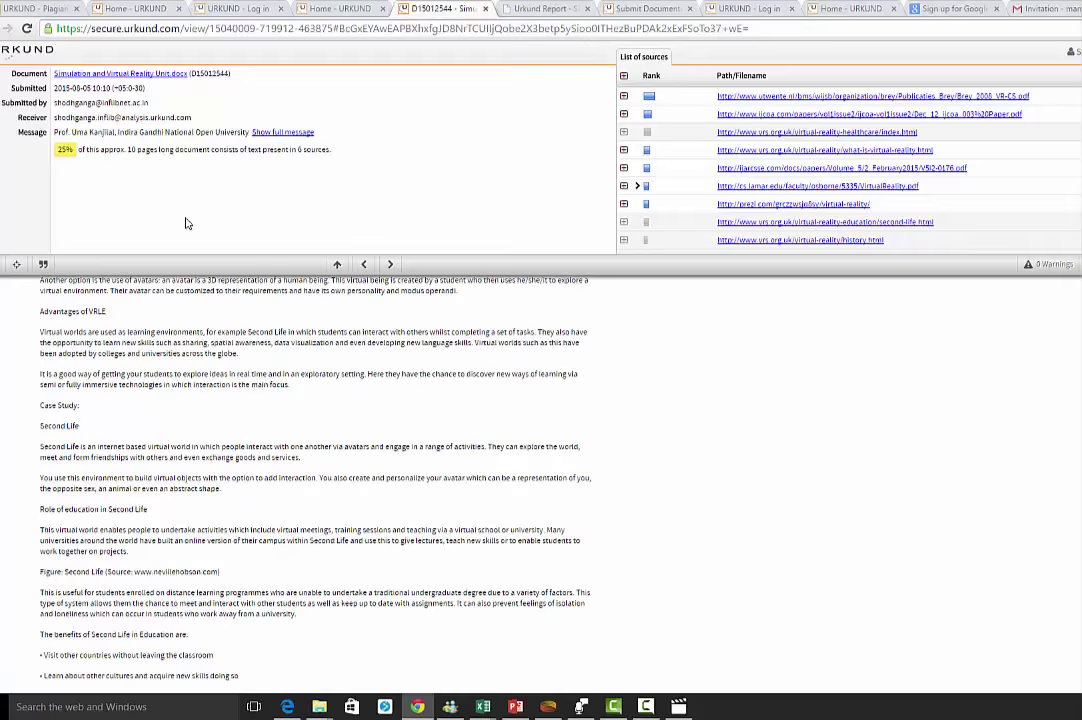
- Go to the Submit Documents form and enter the receiver's analysis address
{"action": "left_click", "coordinate": [287, 22]}
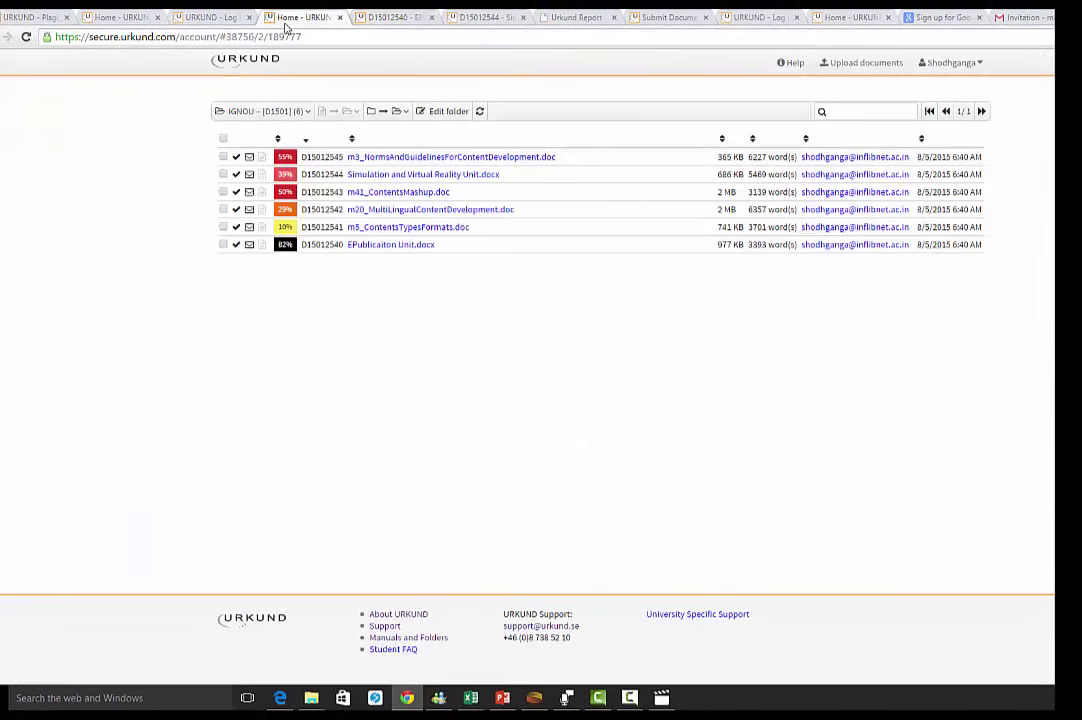
{"action": "left_click", "coordinate": [200, 18]}
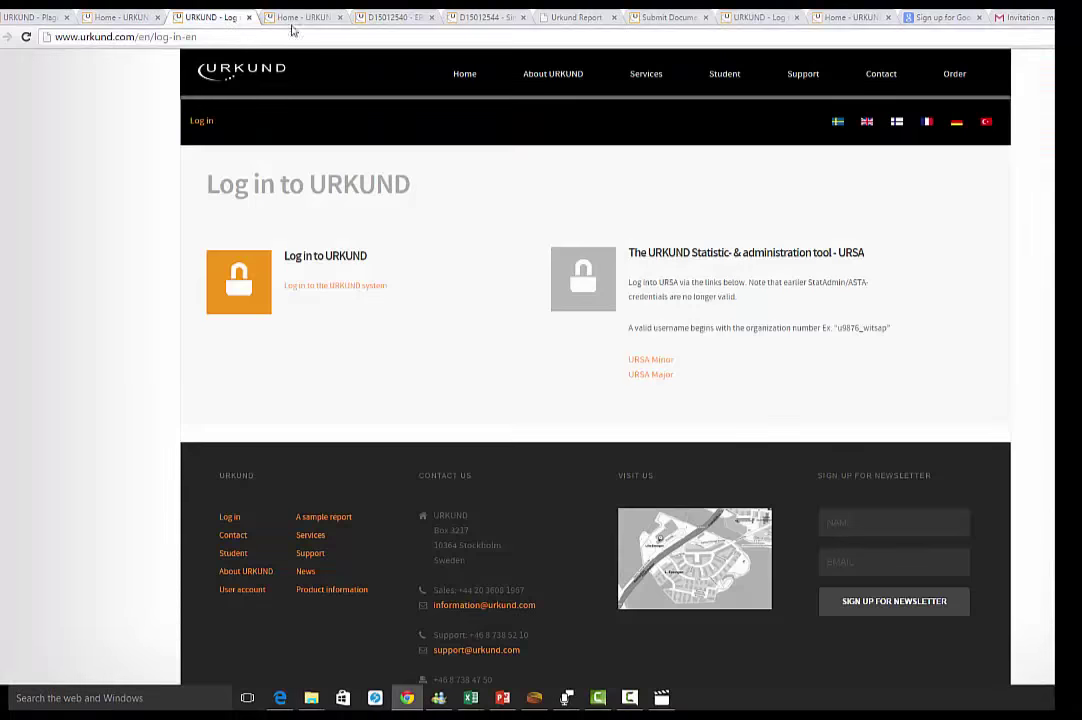
{"action": "left_click", "coordinate": [553, 18]}
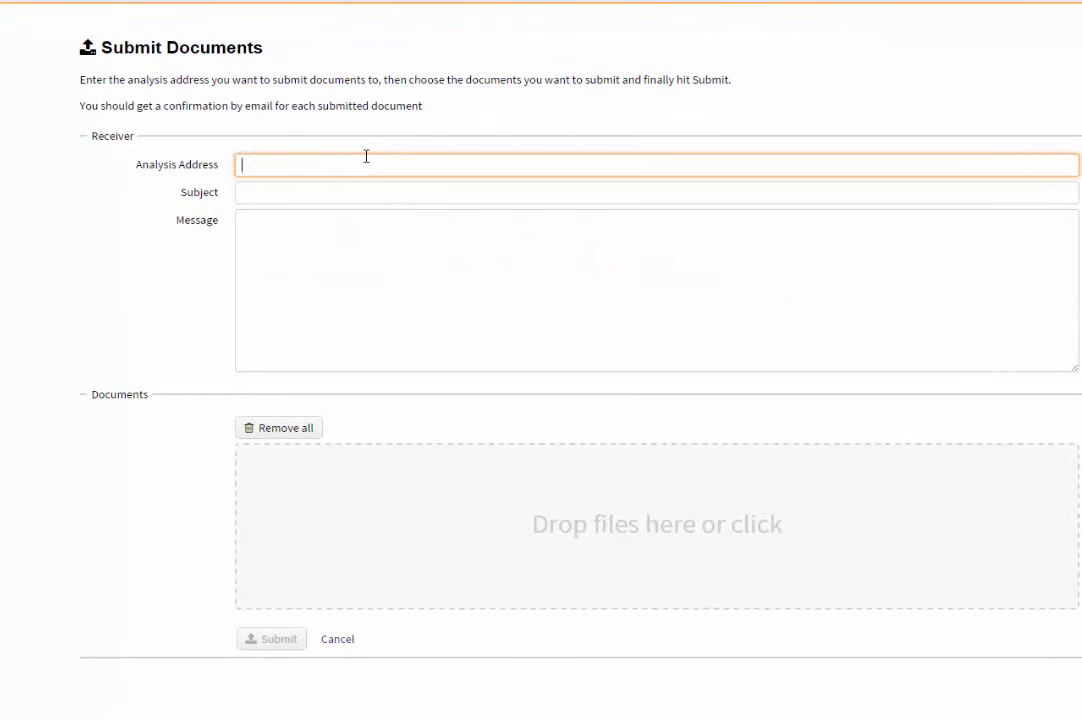
{"action": "left_click", "coordinate": [366, 156]}
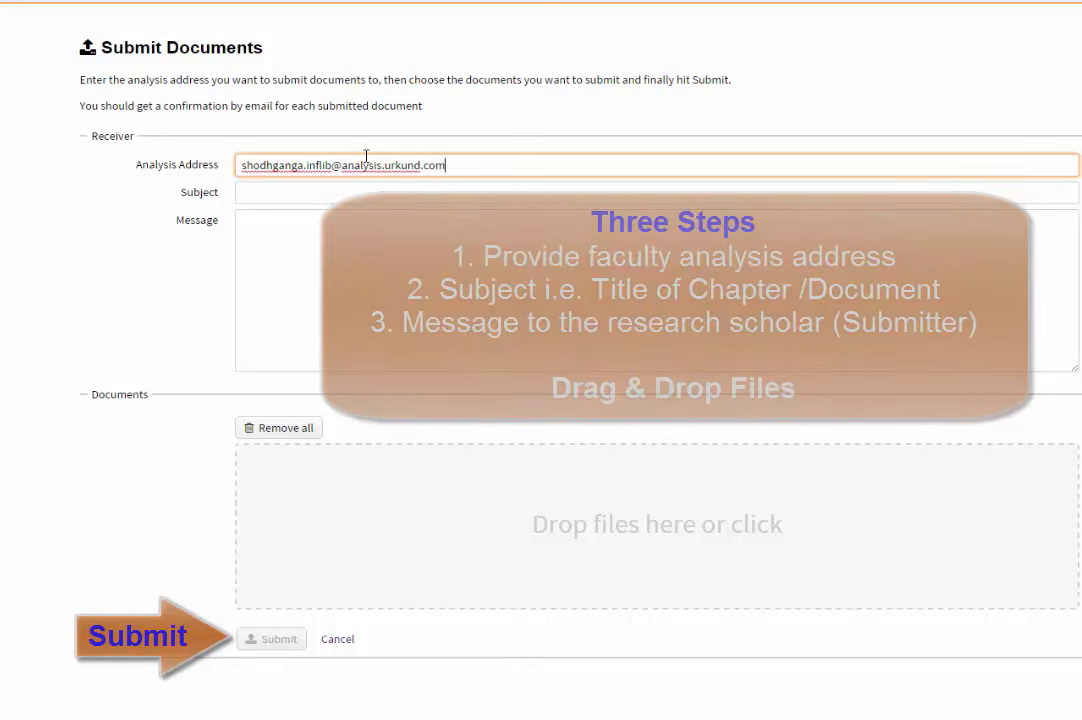
{"action": "left_click", "coordinate": [455, 192]}
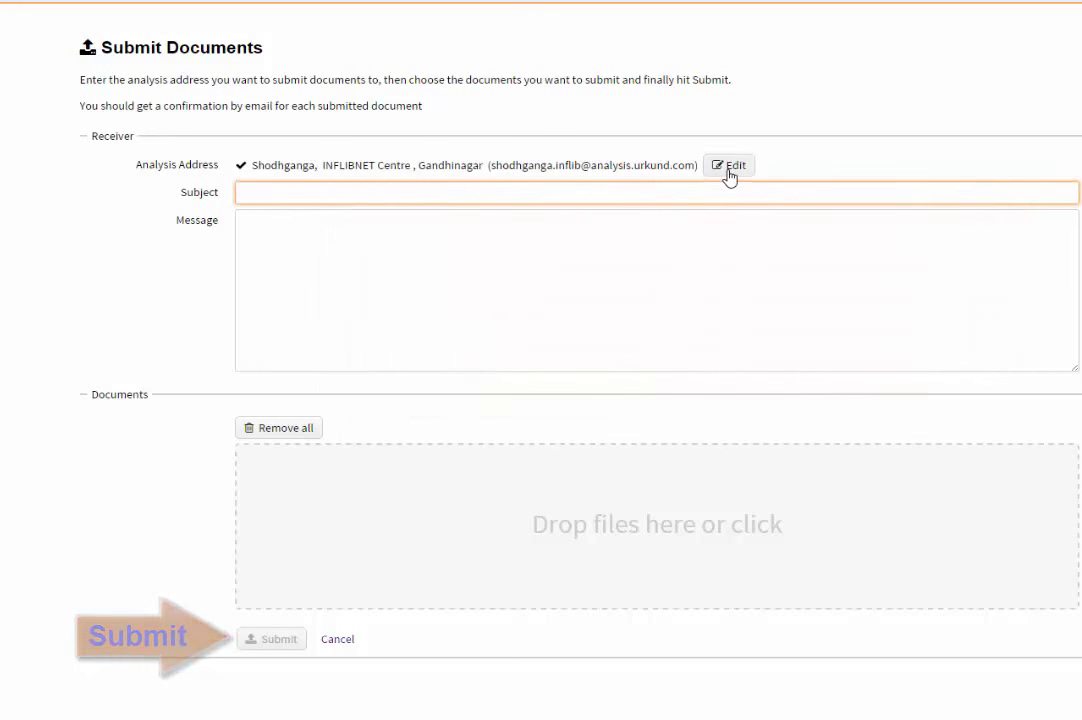
- Retype the analysis address ending, which is flagged invalid, erasing the wrong domain
{"action": "left_click", "coordinate": [728, 170]}
{"action": "key", "text": "BackSpace"}
{"action": "key", "text": "BackSpace"}
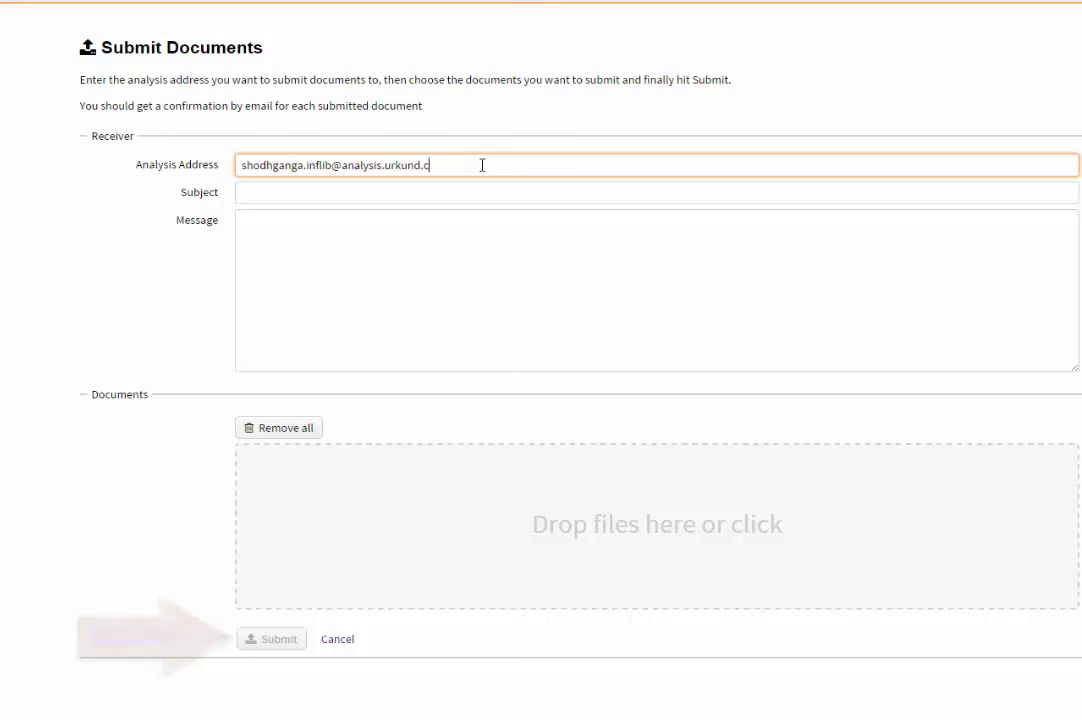
{"action": "key", "text": "BackSpace"}
{"action": "type", "text": "in"}
{"action": "left_click", "coordinate": [491, 193]}
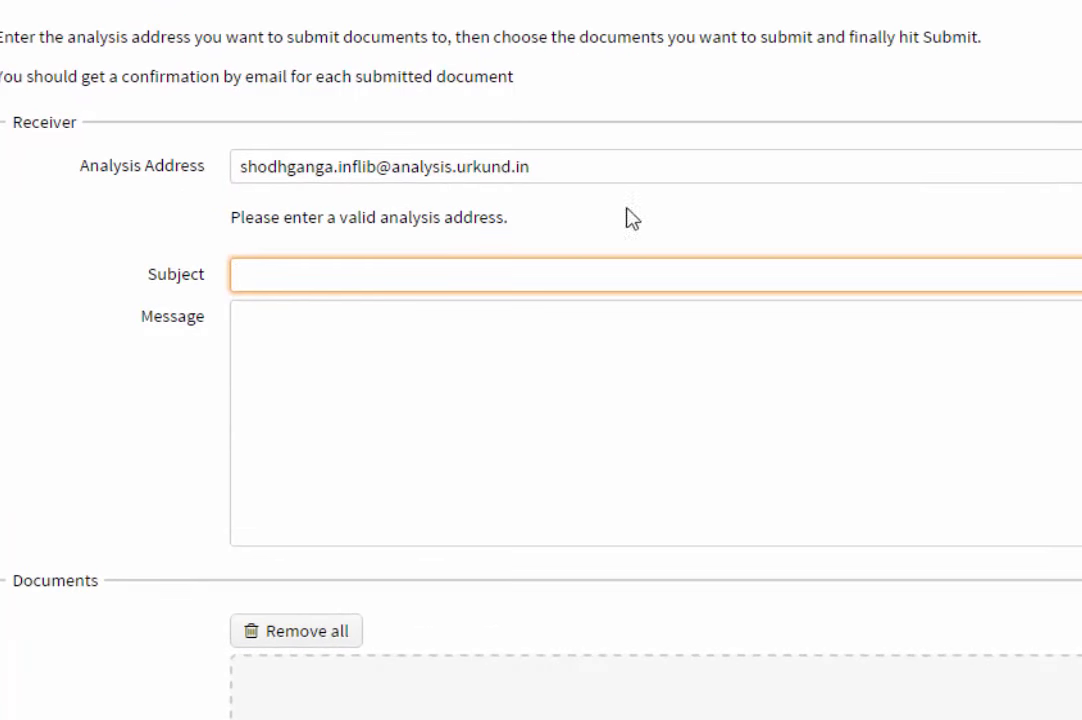
{"action": "left_click_drag", "start_coordinate": [631, 218], "coordinate": [225, 218]}
{"action": "left_click", "coordinate": [560, 170]}
{"action": "key", "text": "BackSpace"}
{"action": "key", "text": "BackSpace"}
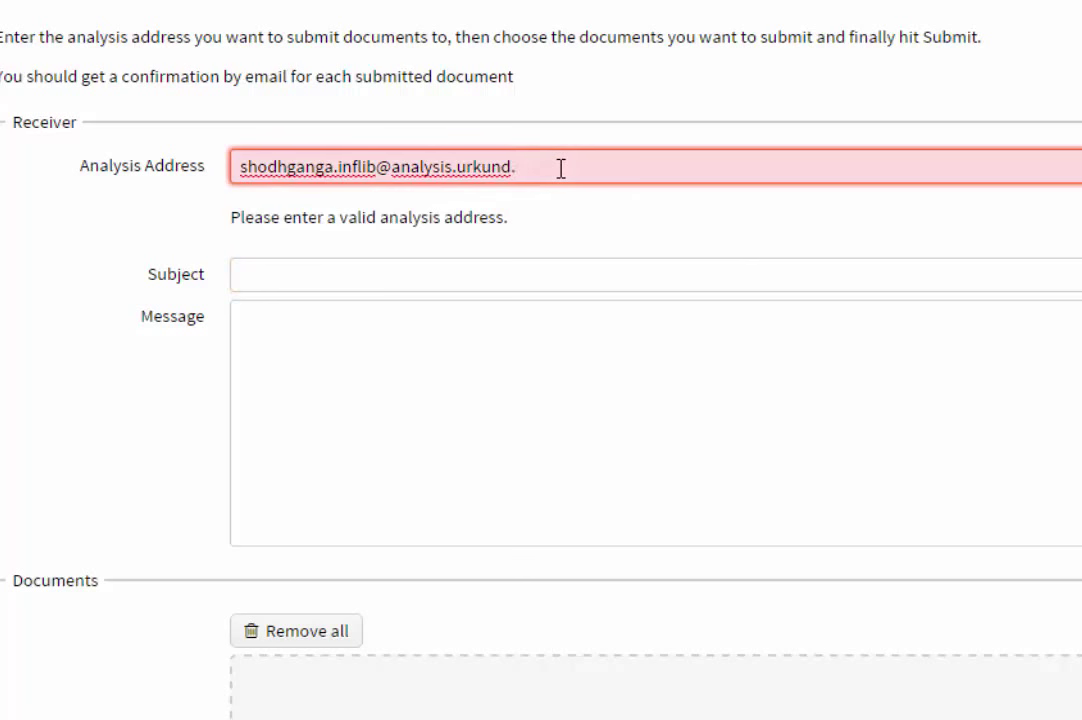
- Finish the address with 'com' and enter the subject 'Thesis_Chapter- 01'
{"action": "type", "text": "com"}
{"action": "left_click", "coordinate": [396, 265]}
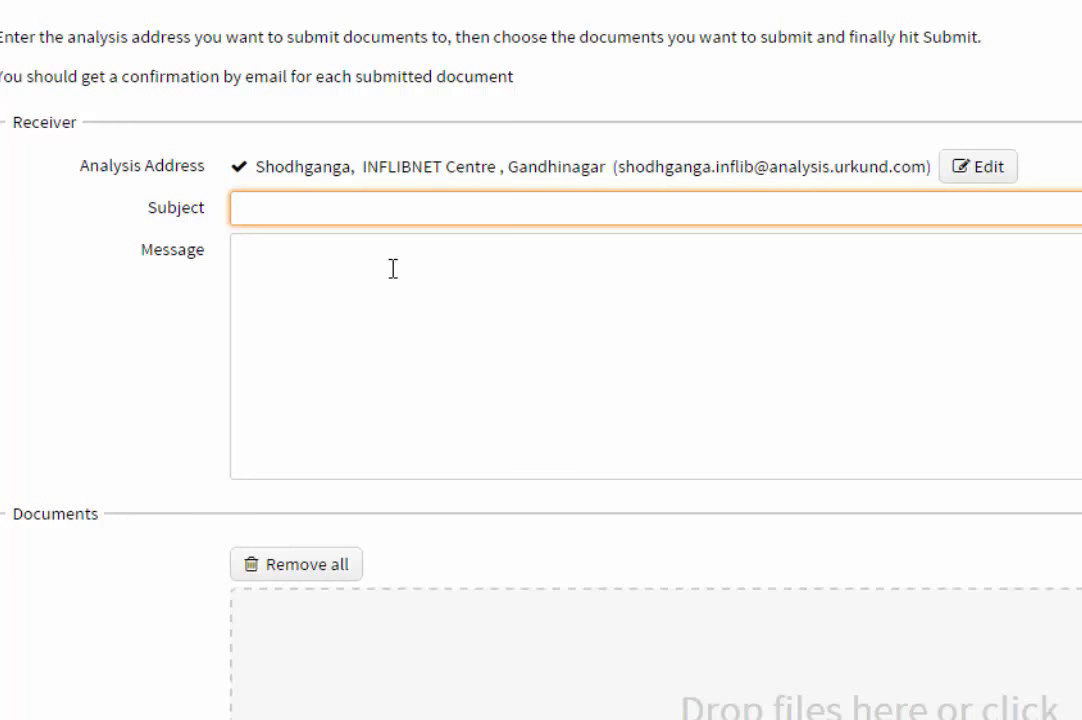
{"action": "type", "text": "Thesis_Chapter"}
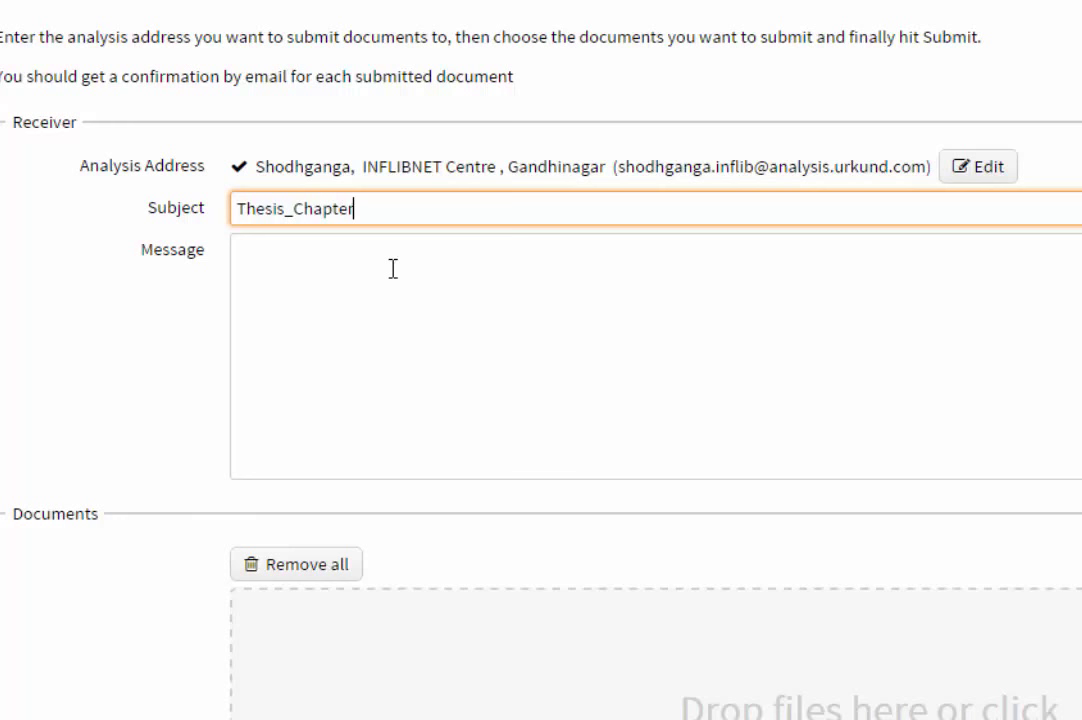
{"action": "type", "text": "- 01"}
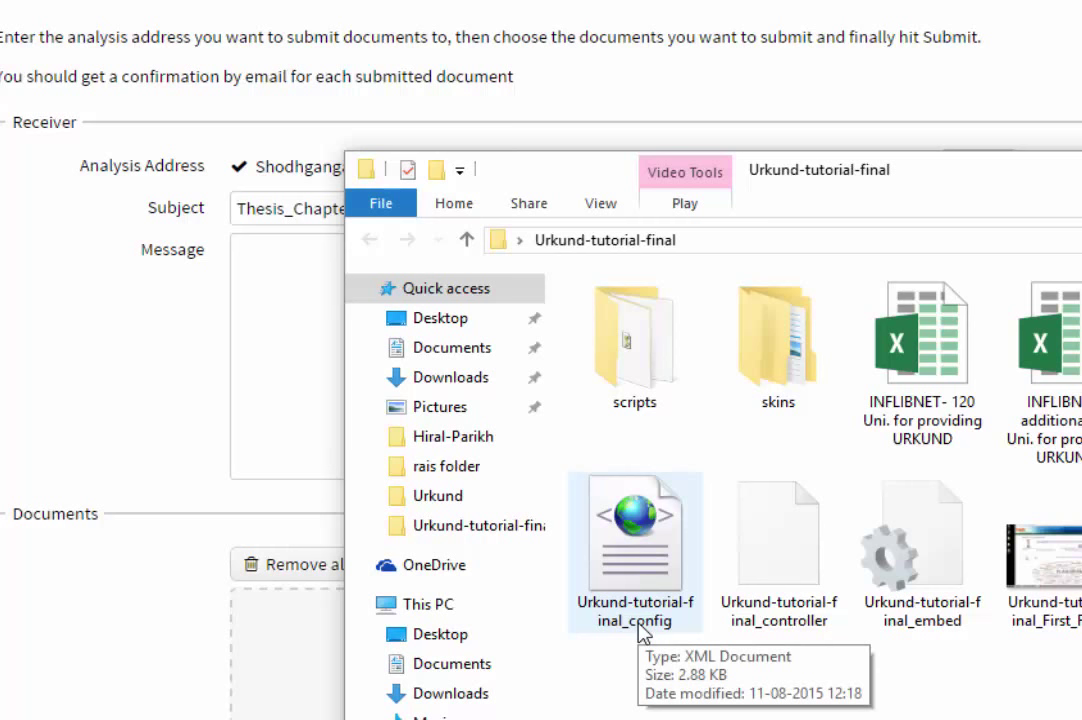
- Replace the subject with the copied config file name 'Urkund-tutorial-final_config -01'
{"action": "left_click", "coordinate": [641, 632]}
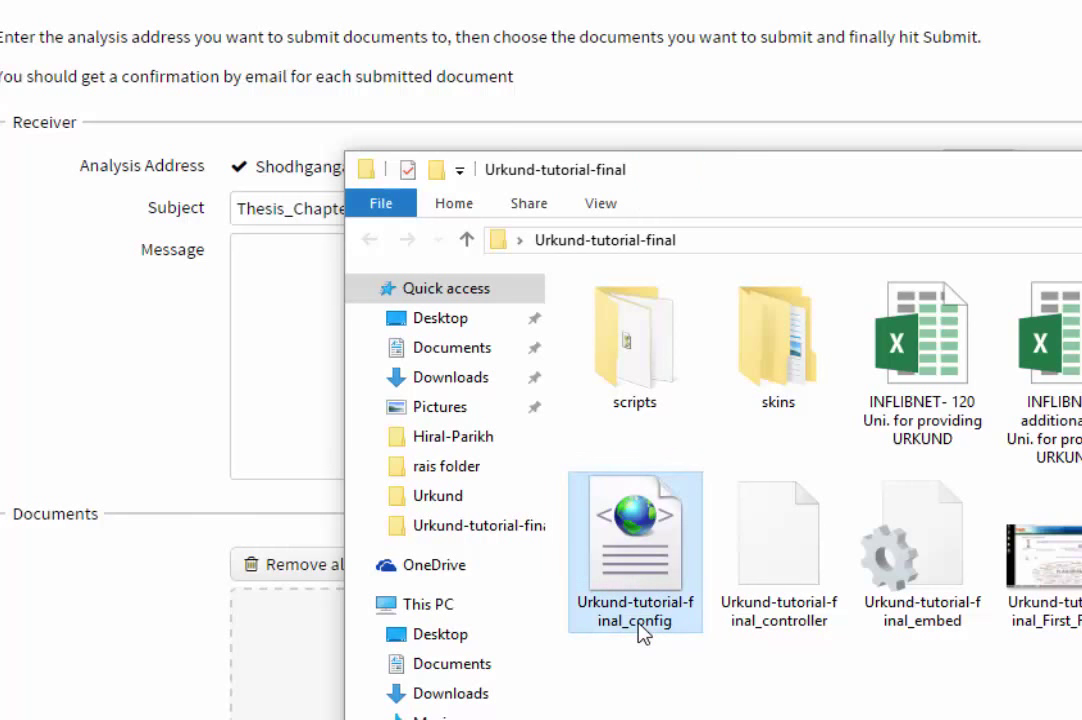
{"action": "right_click", "coordinate": [641, 632]}
{"action": "left_click", "coordinate": [700, 563]}
{"action": "key", "text": "ctrl+c"}
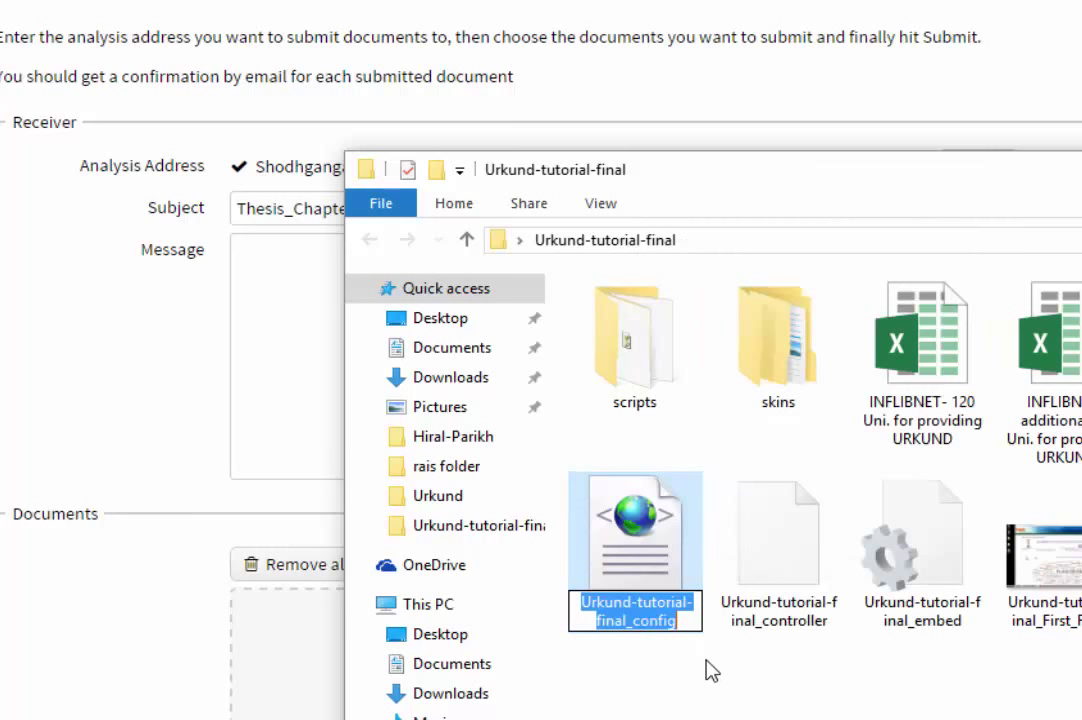
{"action": "key", "text": "Escape"}
{"action": "key", "text": "Escape"}
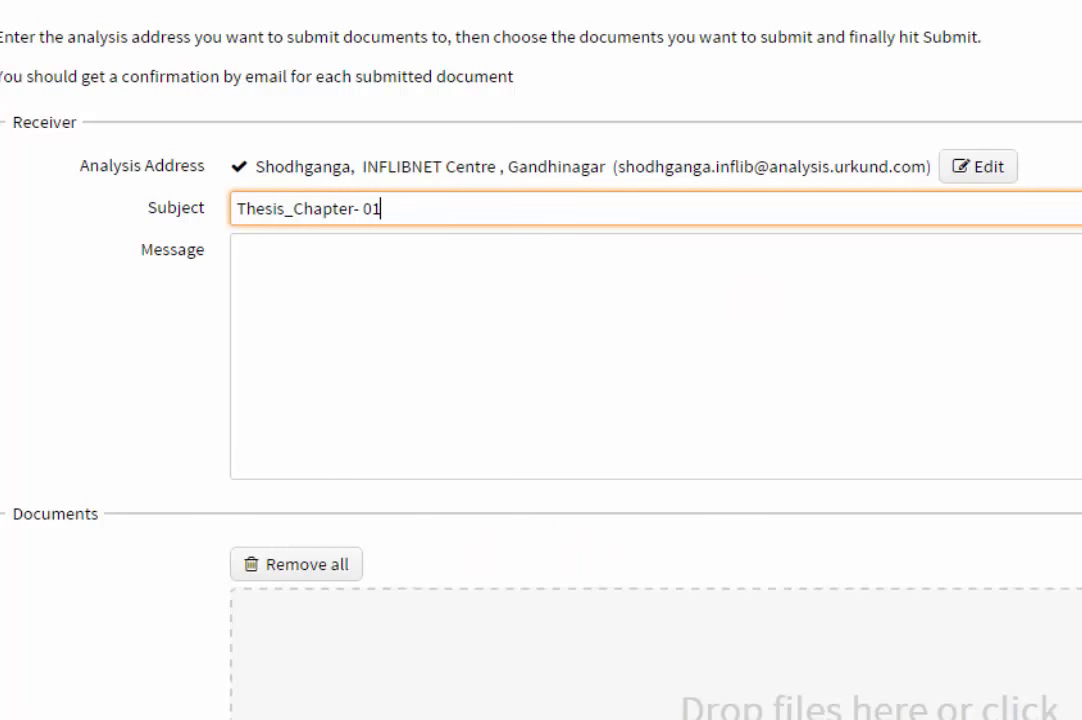
{"action": "left_click_drag", "start_coordinate": [406, 208], "coordinate": [78, 224]}
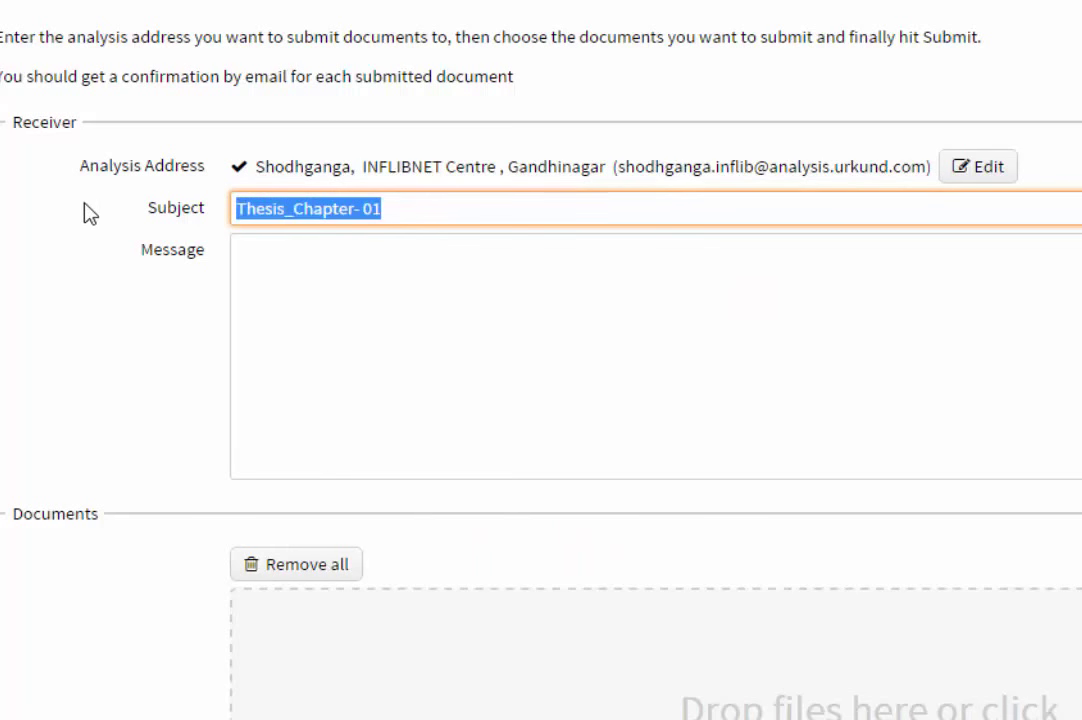
{"action": "key", "text": "ctrl+v"}
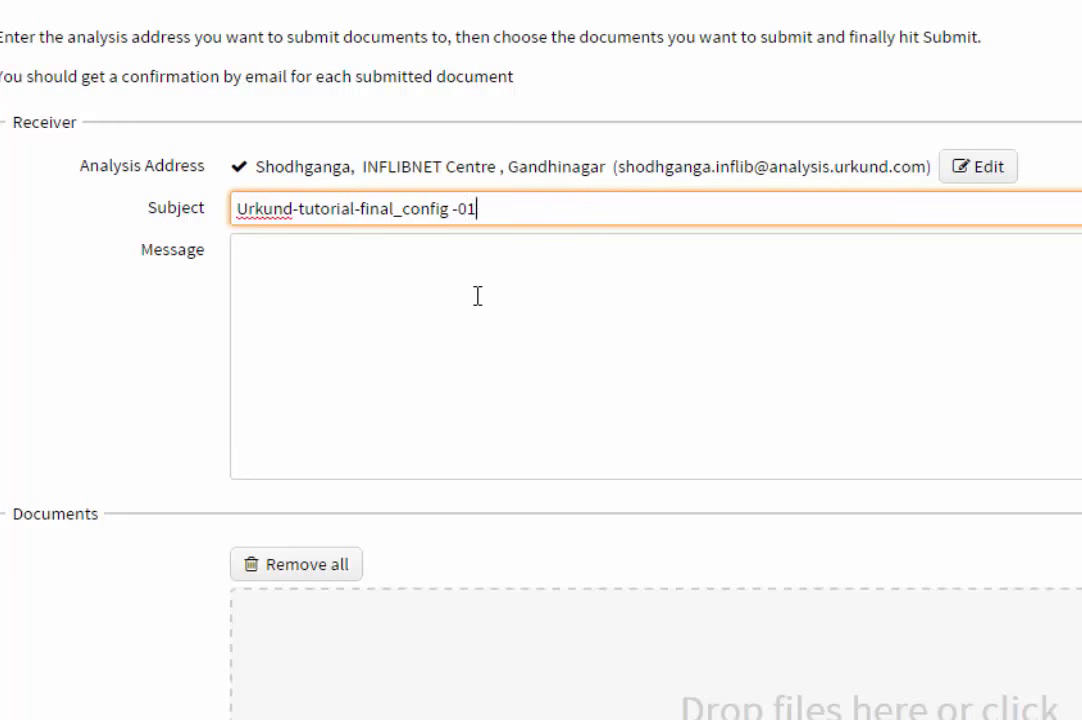
{"action": "left_click", "coordinate": [455, 293]}
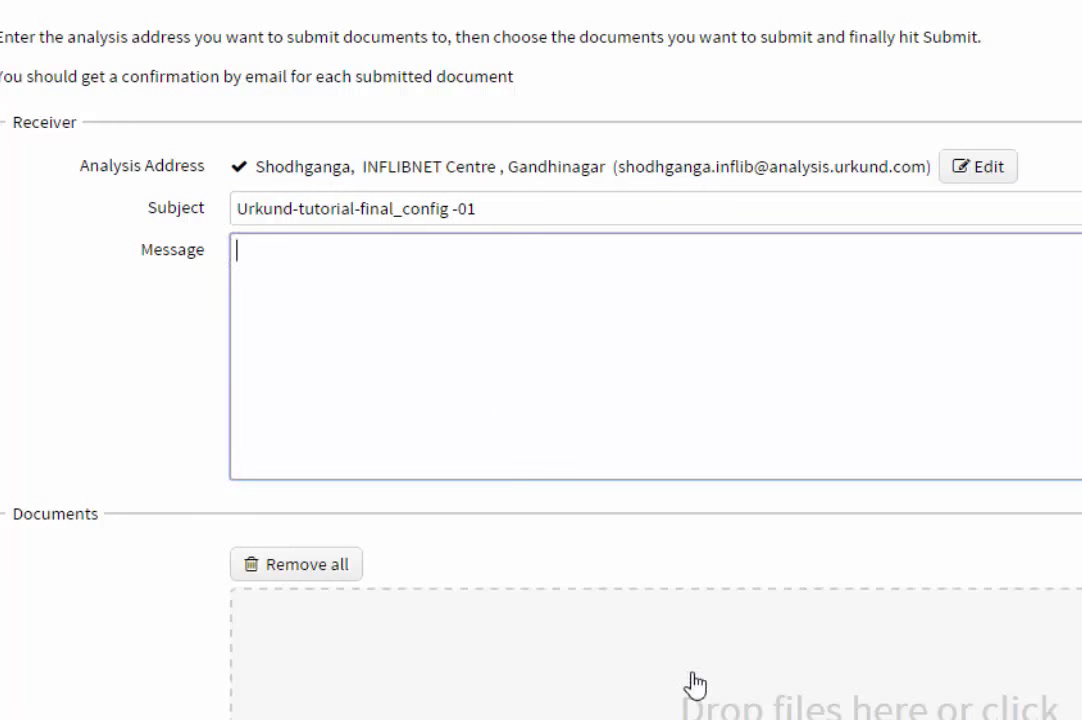
- Copy the Chapter 1 PDF's file name from the Desktop thesis chapters folder
{"action": "left_click", "coordinate": [737, 710]}
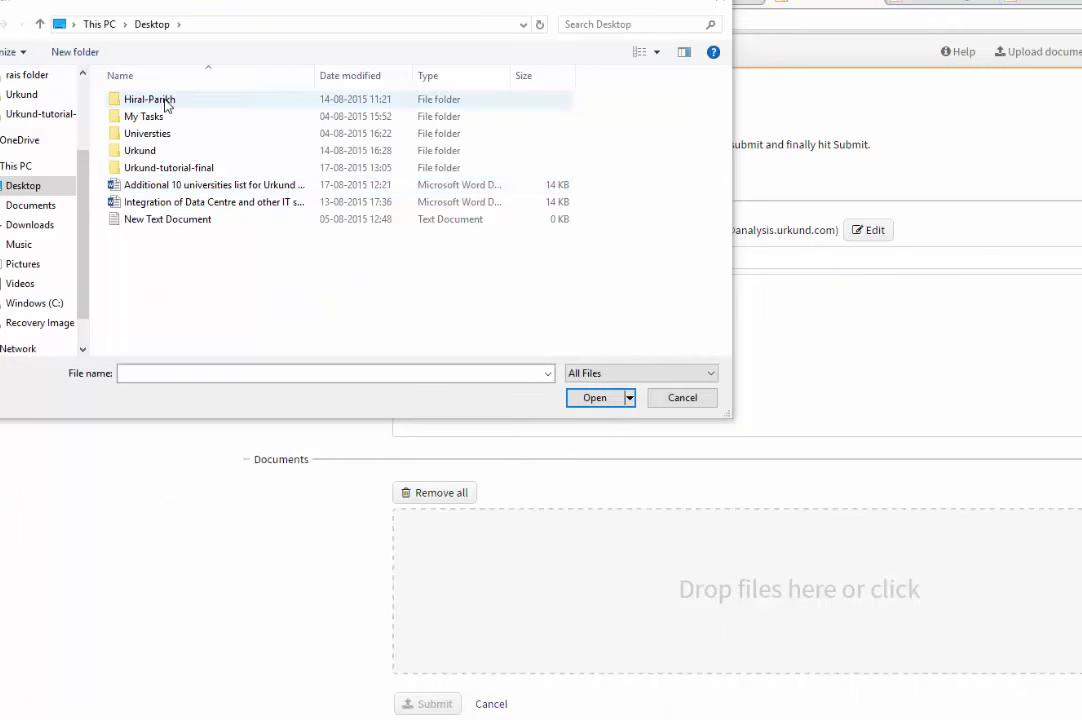
{"action": "double_click", "coordinate": [169, 100]}
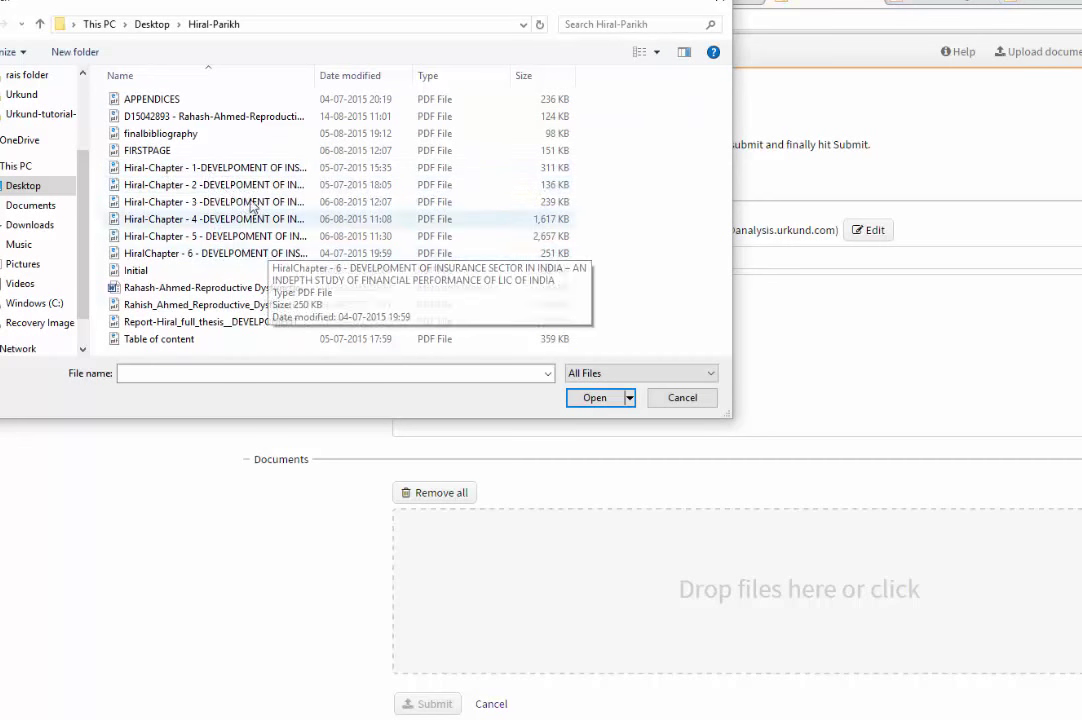
{"action": "left_click", "coordinate": [213, 170]}
{"action": "left_click", "coordinate": [594, 398]}
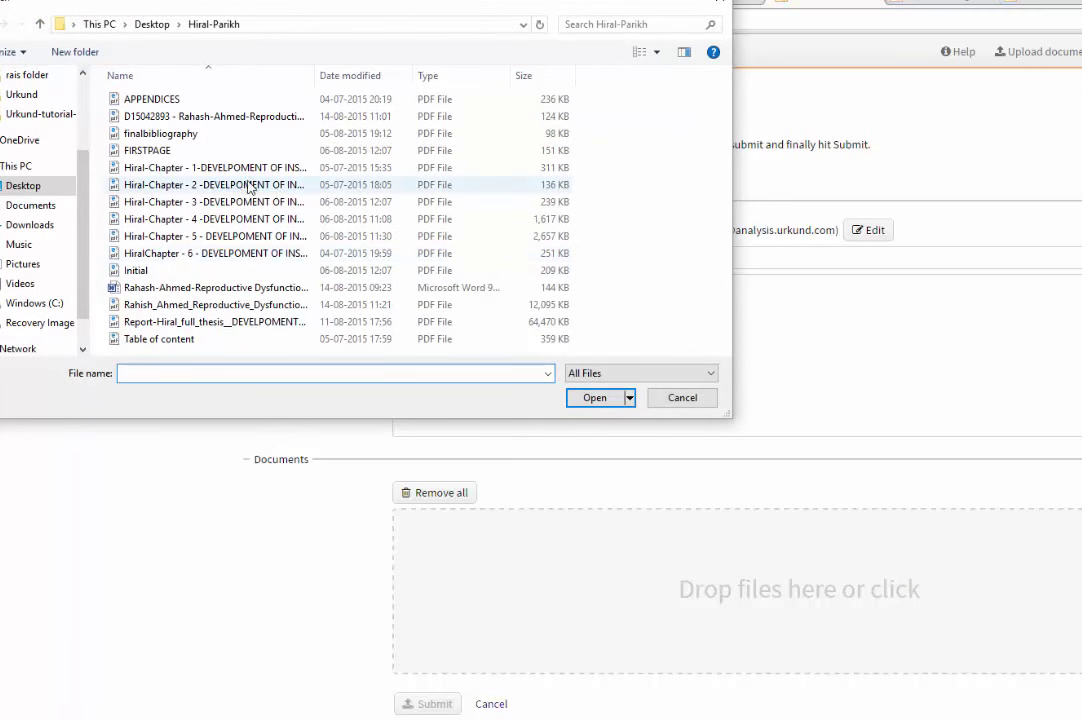
{"action": "left_click", "coordinate": [213, 168]}
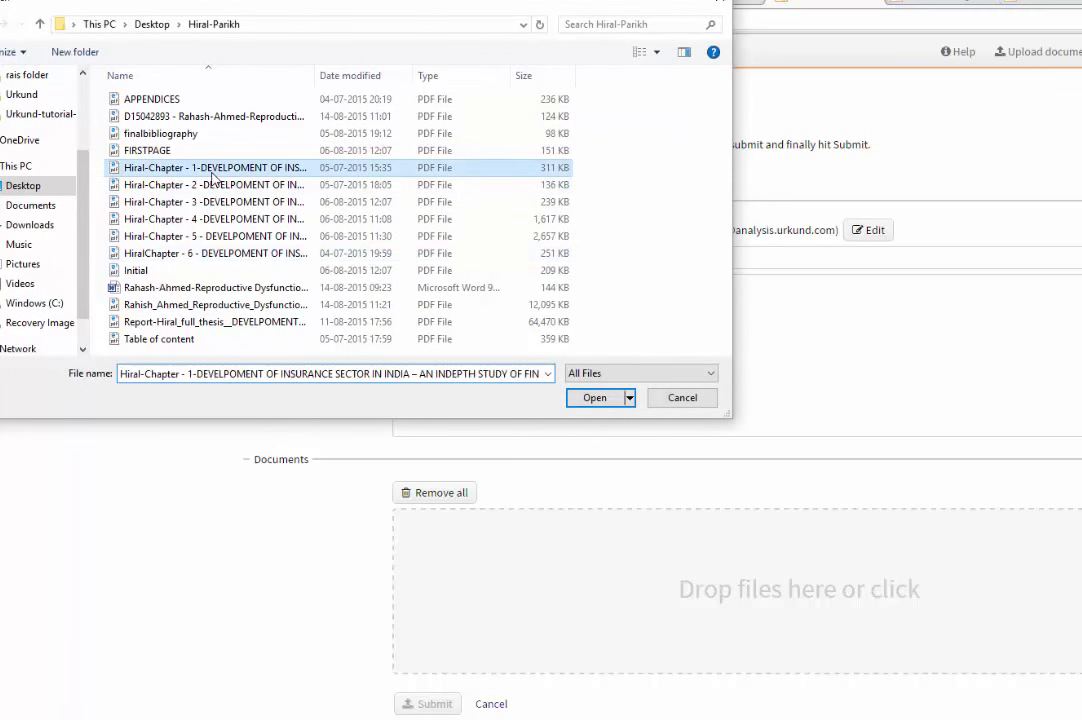
{"action": "right_click", "coordinate": [212, 177]}
{"action": "left_click", "coordinate": [262, 410]}
{"action": "key", "text": "ctrl+c"}
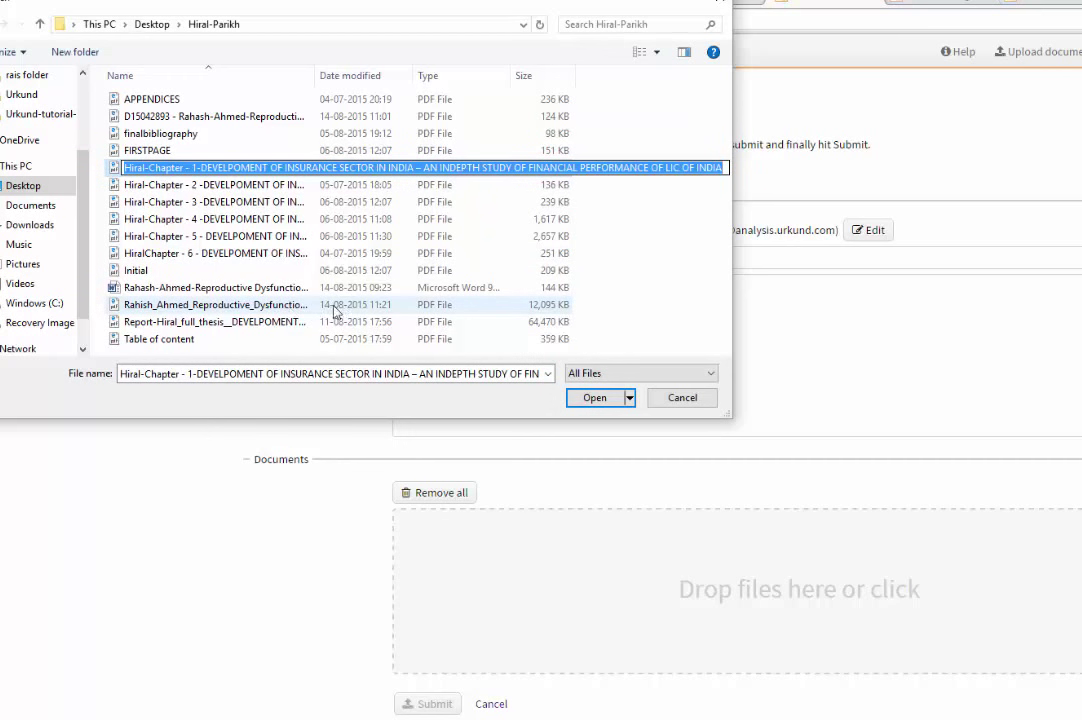
{"action": "left_click", "coordinate": [683, 400]}
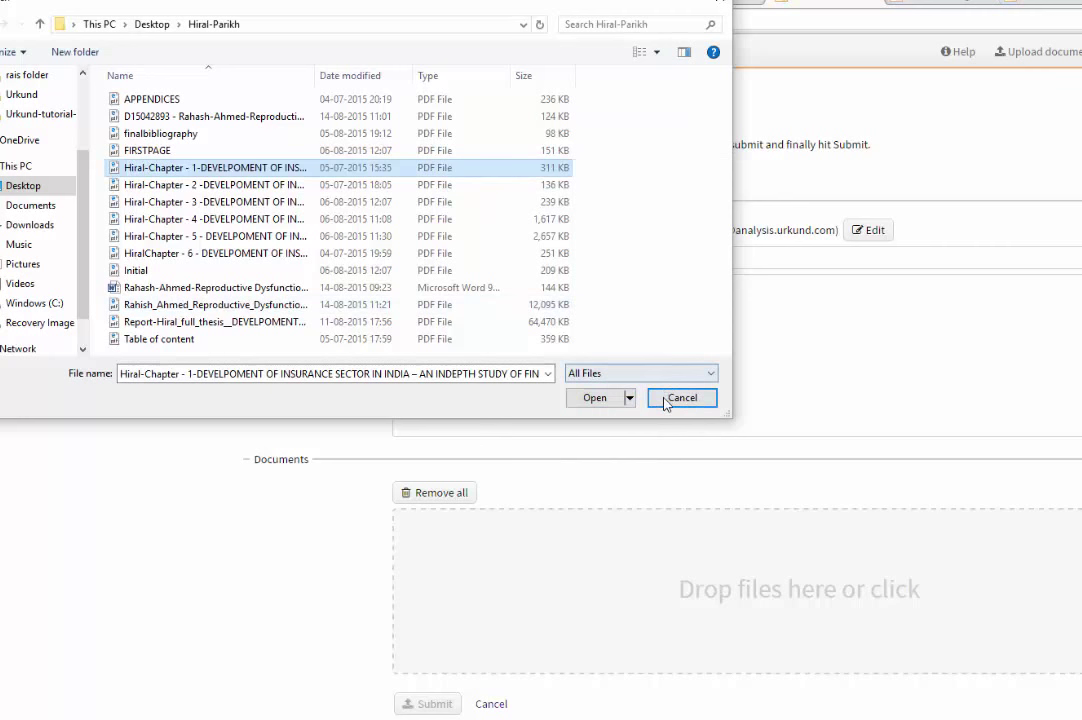
{"action": "left_click", "coordinate": [680, 398]}
- Paste the Chapter 1 title into Subject and attach the Chapter 1 PDF
{"action": "triple_click", "coordinate": [556, 258]}
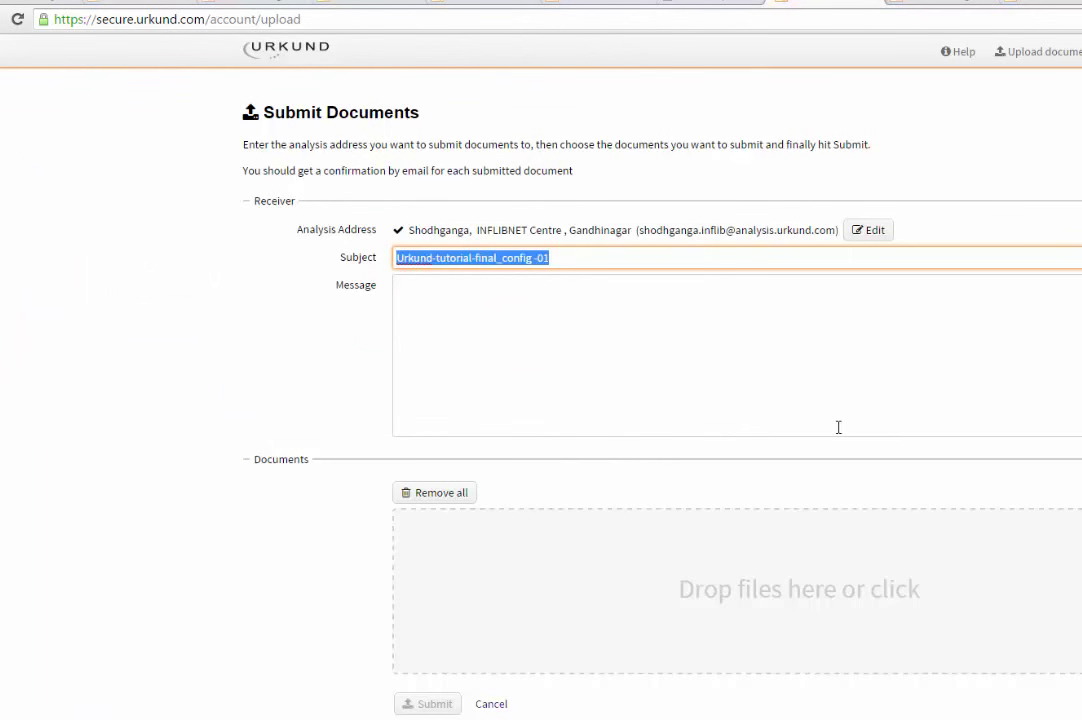
{"action": "key", "text": "ctrl+v"}
{"action": "left_click", "coordinate": [754, 398]}
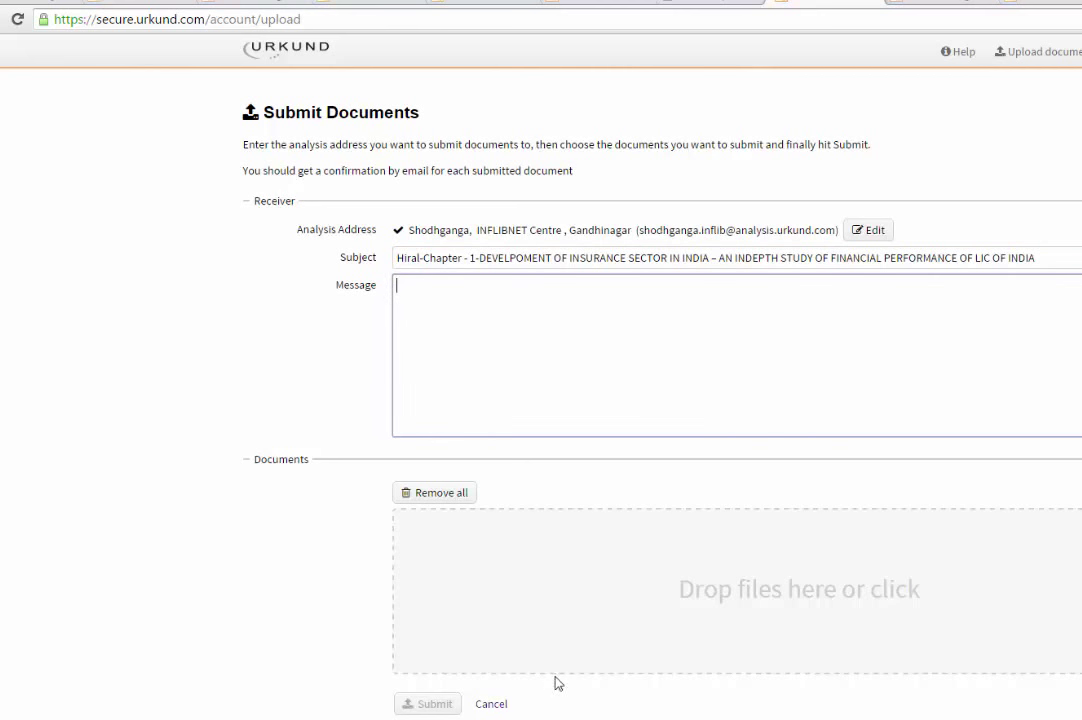
{"action": "left_click", "coordinate": [682, 622]}
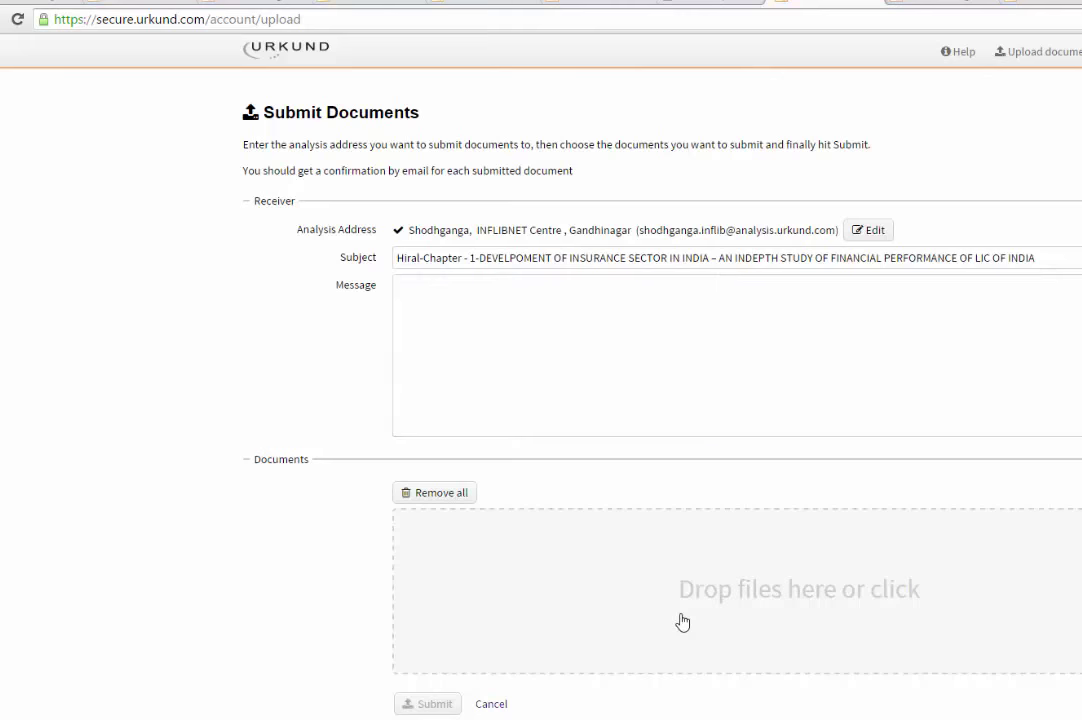
{"action": "left_click", "coordinate": [210, 168]}
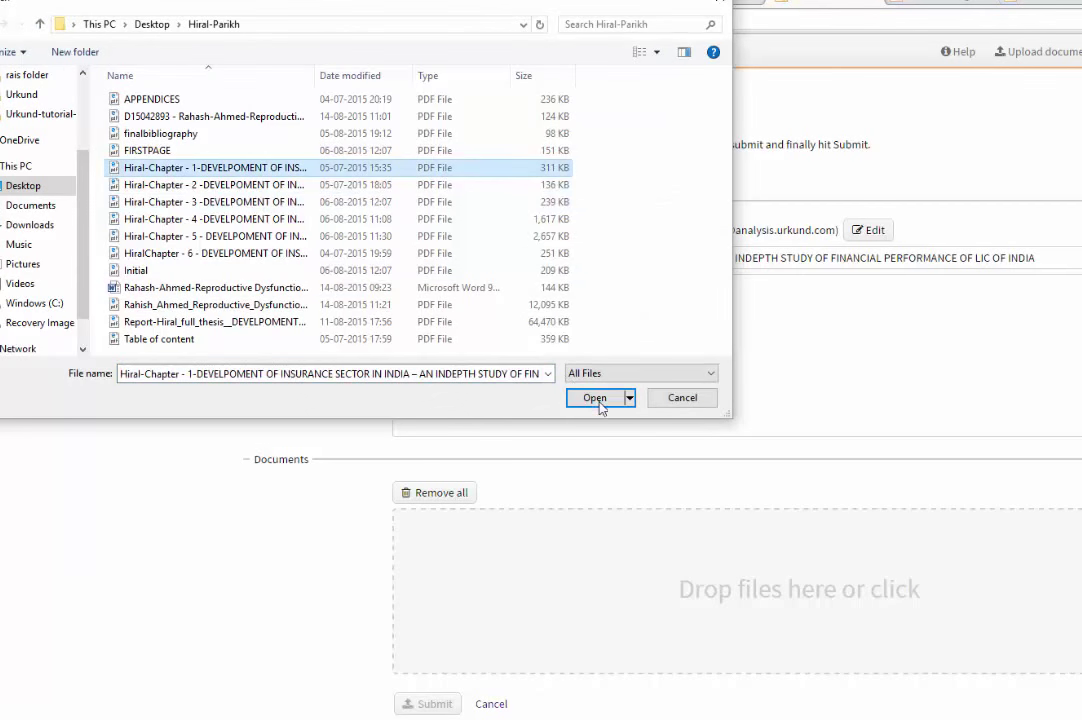
{"action": "left_click", "coordinate": [598, 401]}
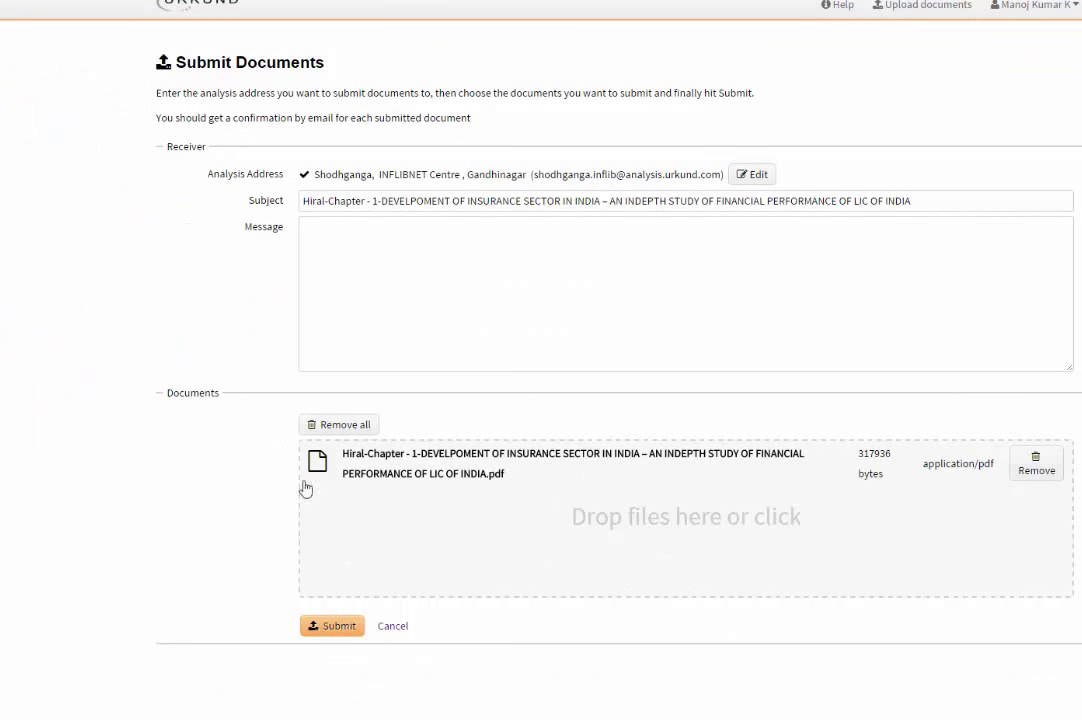
{"action": "left_click", "coordinate": [316, 636]}
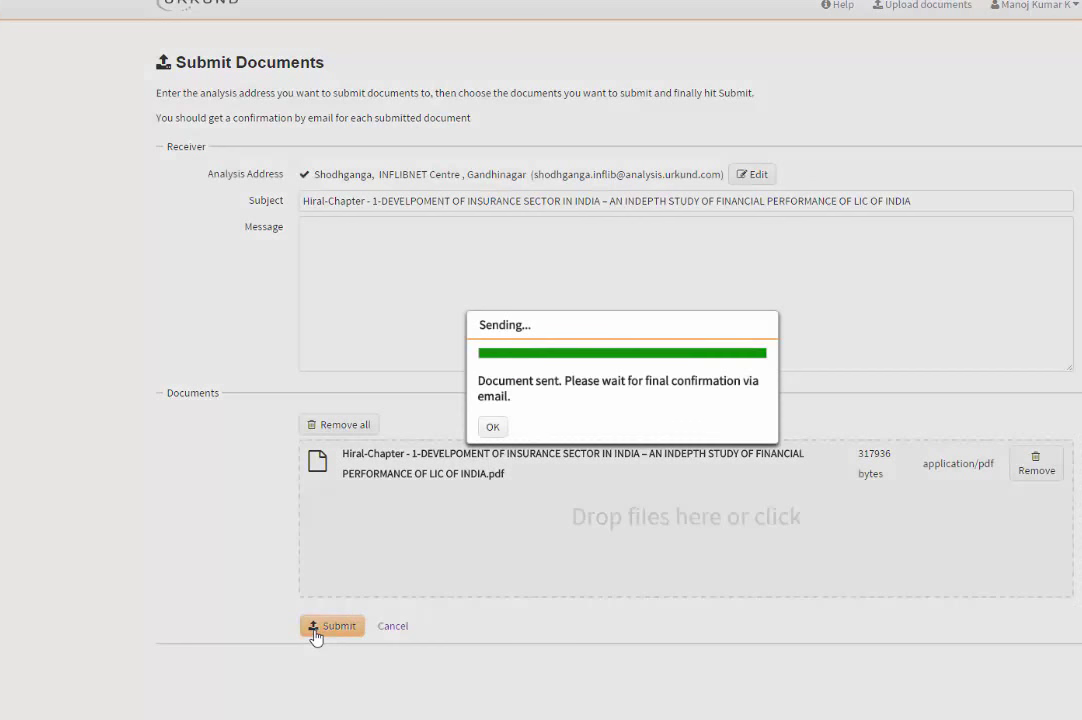
{"action": "left_click", "coordinate": [492, 428]}
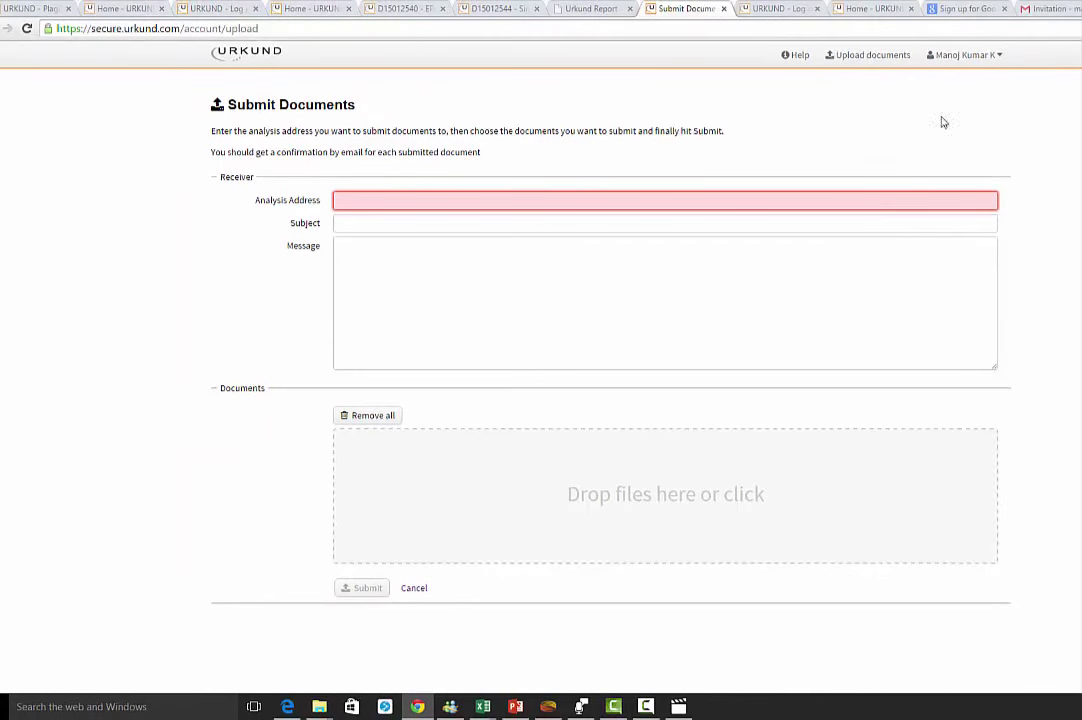
{"action": "left_click", "coordinate": [1063, 11]}
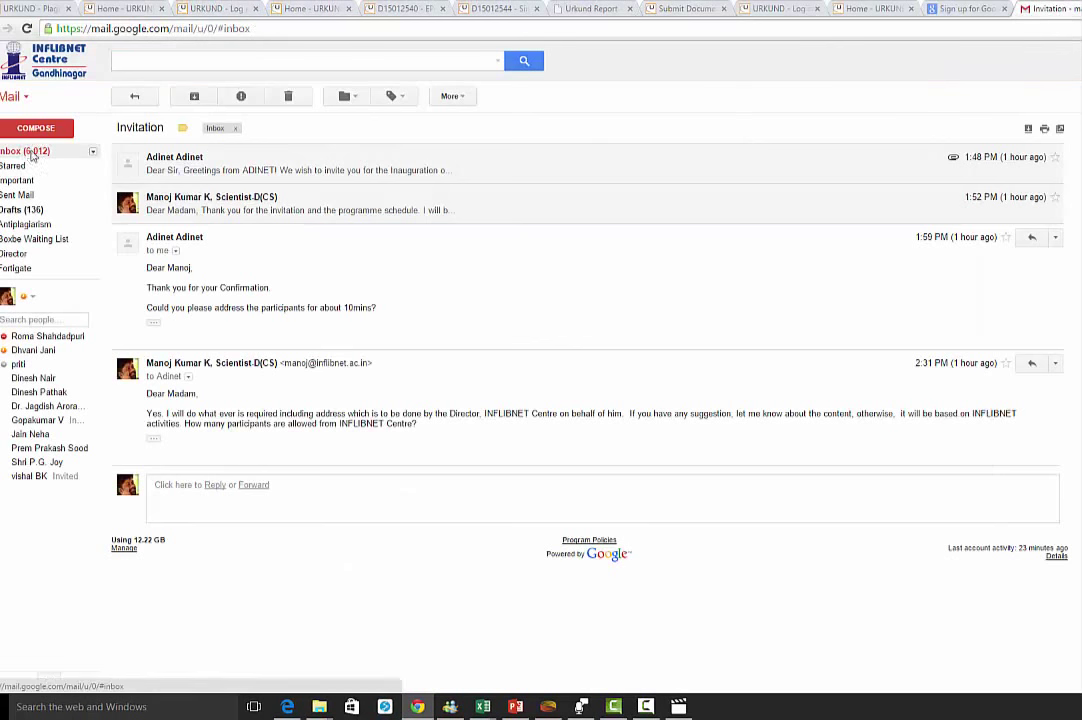
{"action": "left_click", "coordinate": [32, 150]}
{"action": "left_click", "coordinate": [25, 150]}
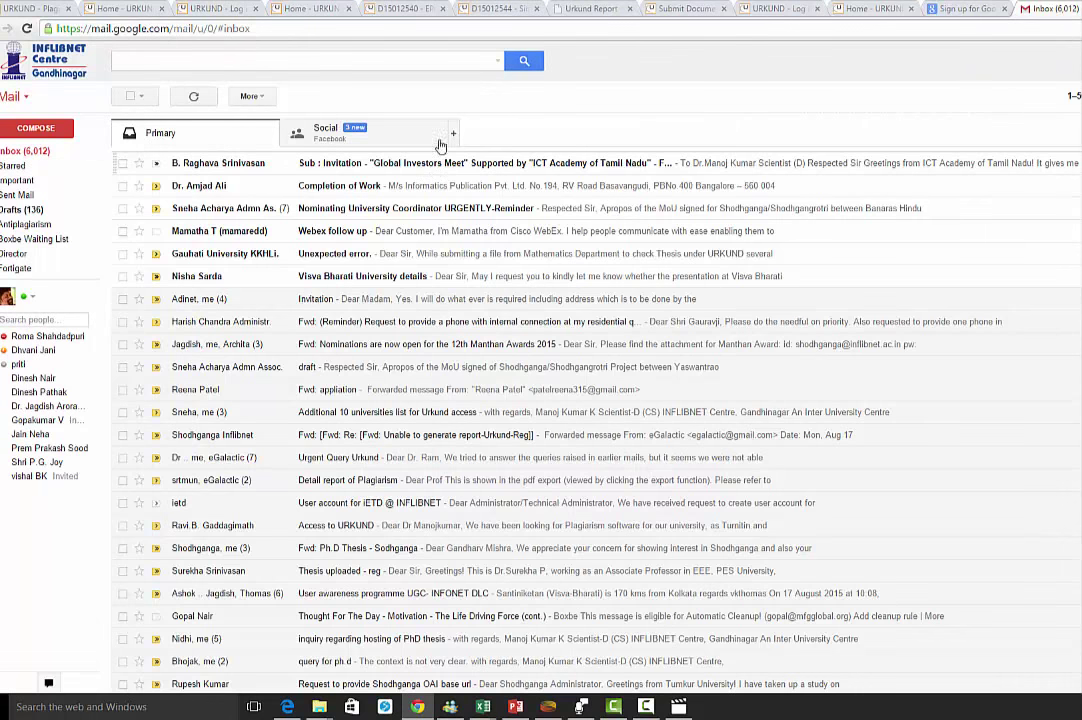
{"action": "left_click", "coordinate": [495, 10]}
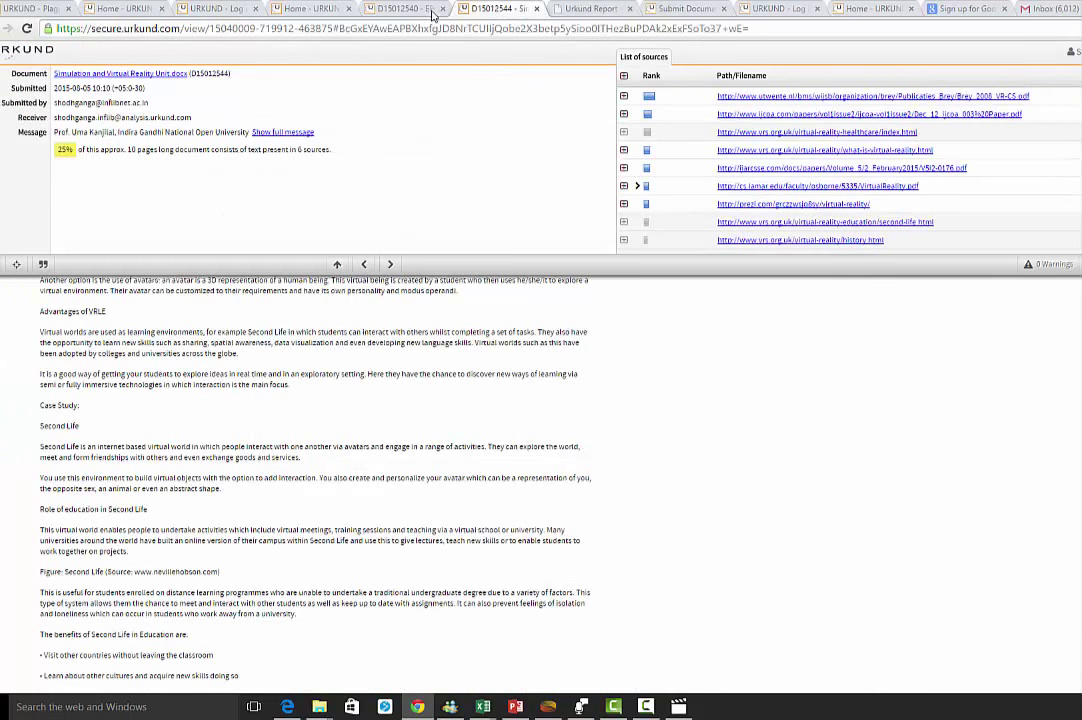
- Check the analysis folder list on URKUND Home, then edit the web address to visit urkund.com
{"action": "left_click", "coordinate": [778, 9]}
{"action": "left_click", "coordinate": [700, 9]}
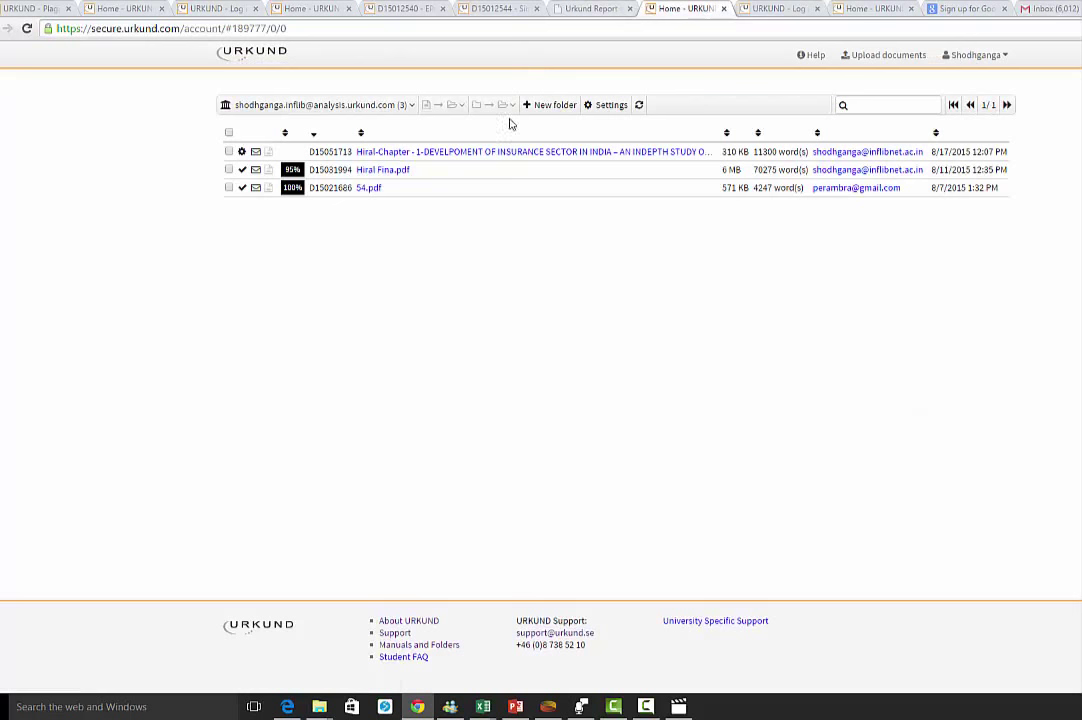
{"action": "left_click", "coordinate": [330, 105]}
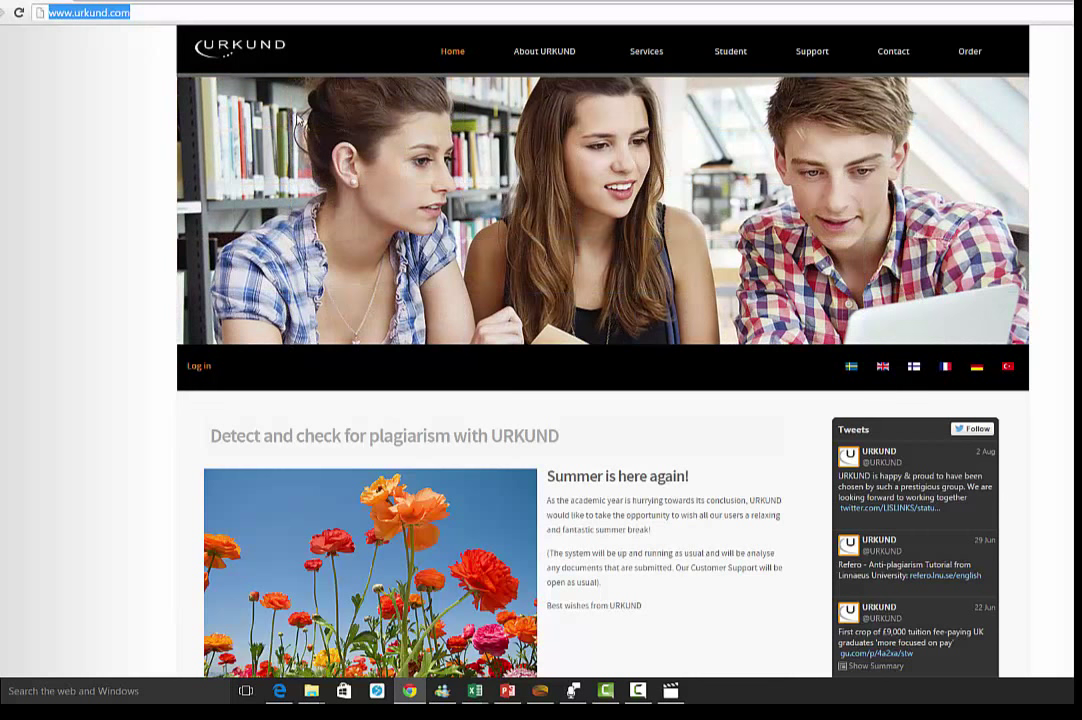
{"action": "left_click", "coordinate": [150, 17]}
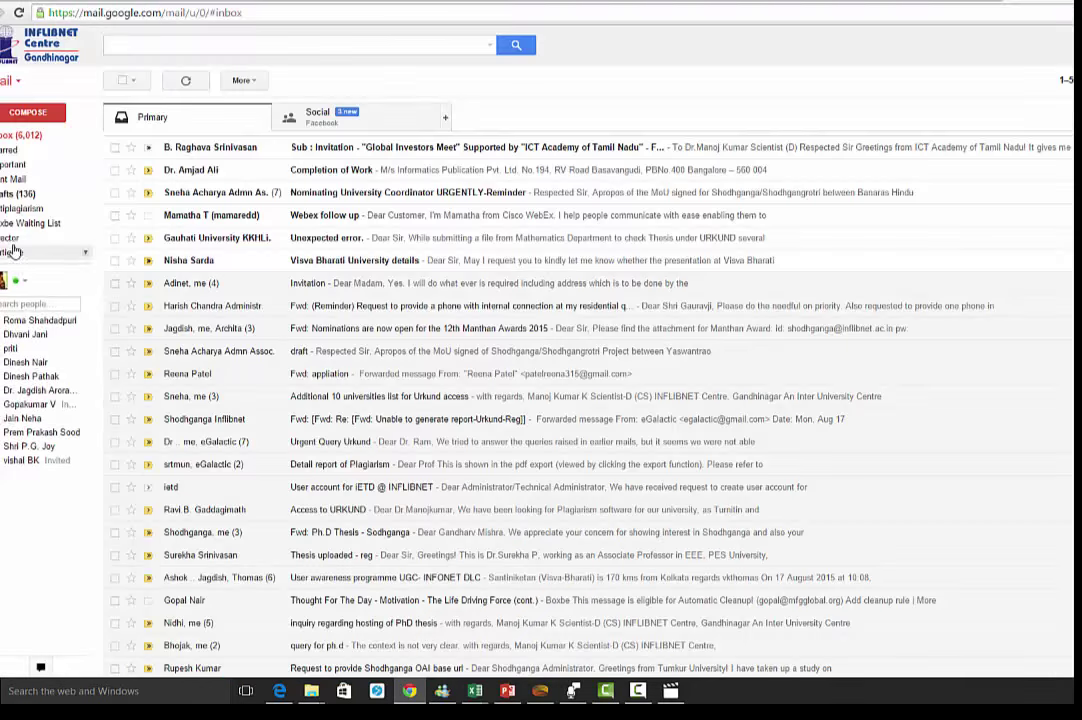
{"action": "left_click", "coordinate": [14, 304]}
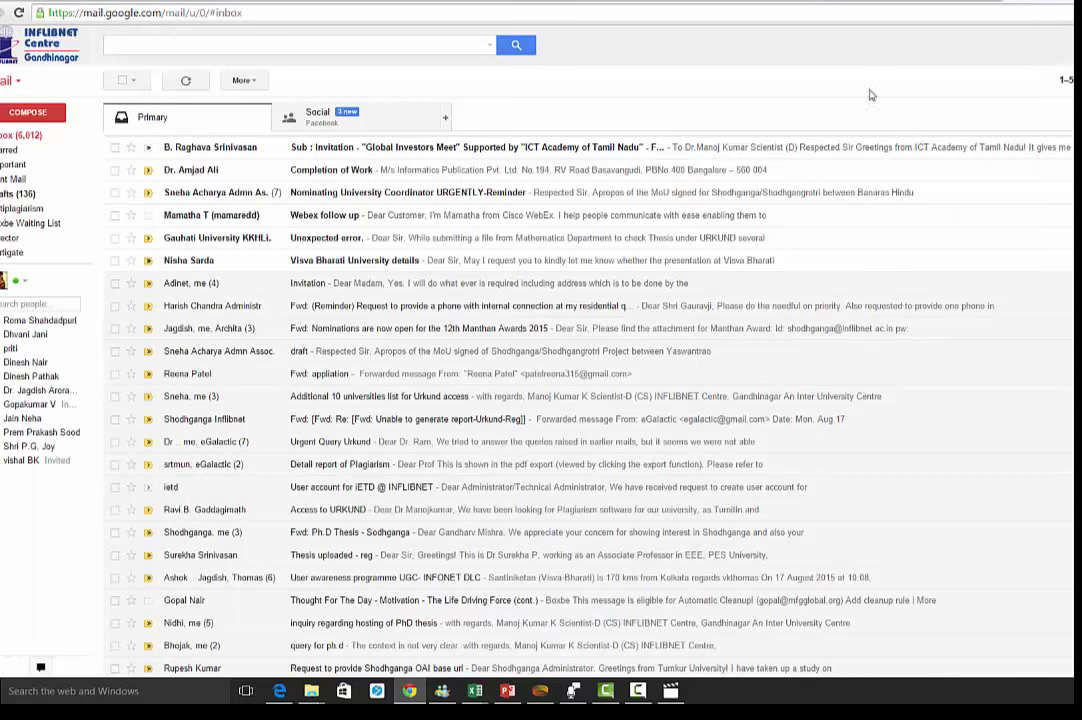
{"action": "left_click", "coordinate": [20, 281]}
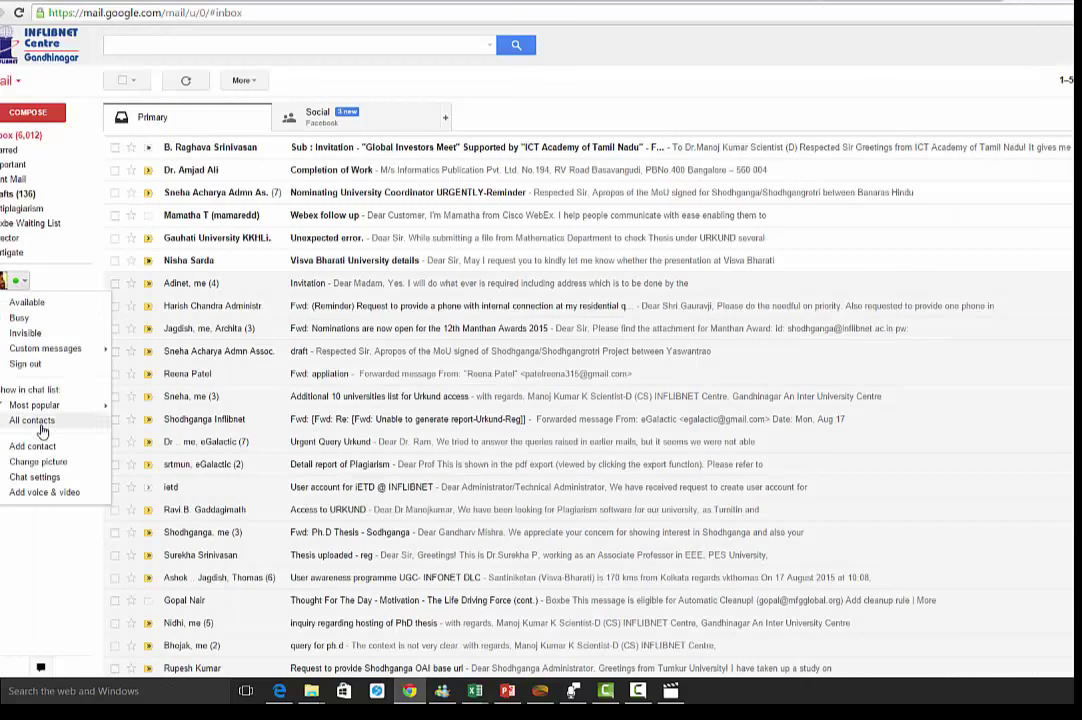
{"action": "mouse_move", "coordinate": [50, 215]}
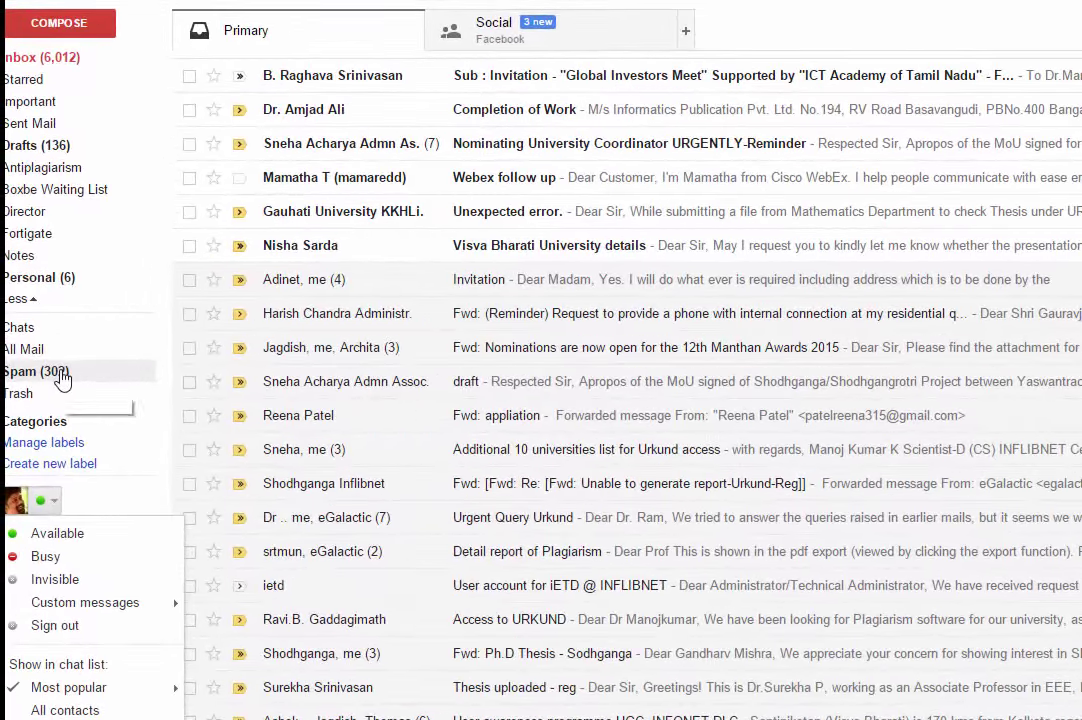
{"action": "left_click", "coordinate": [62, 366]}
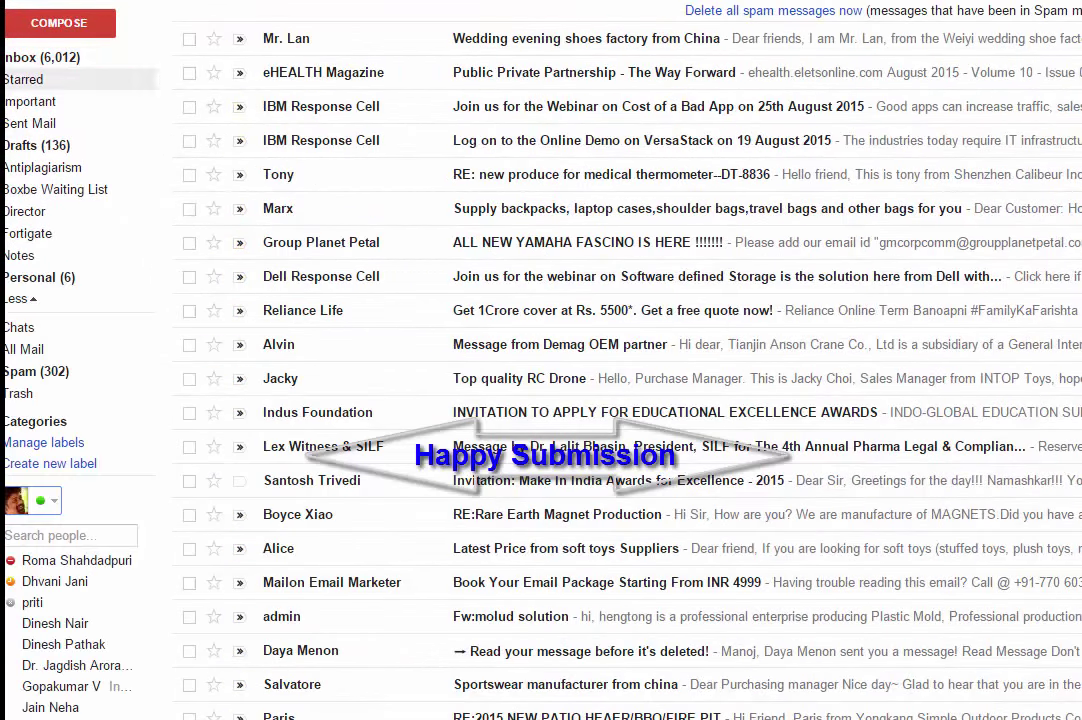
{"action": "left_click", "coordinate": [30, 57]}
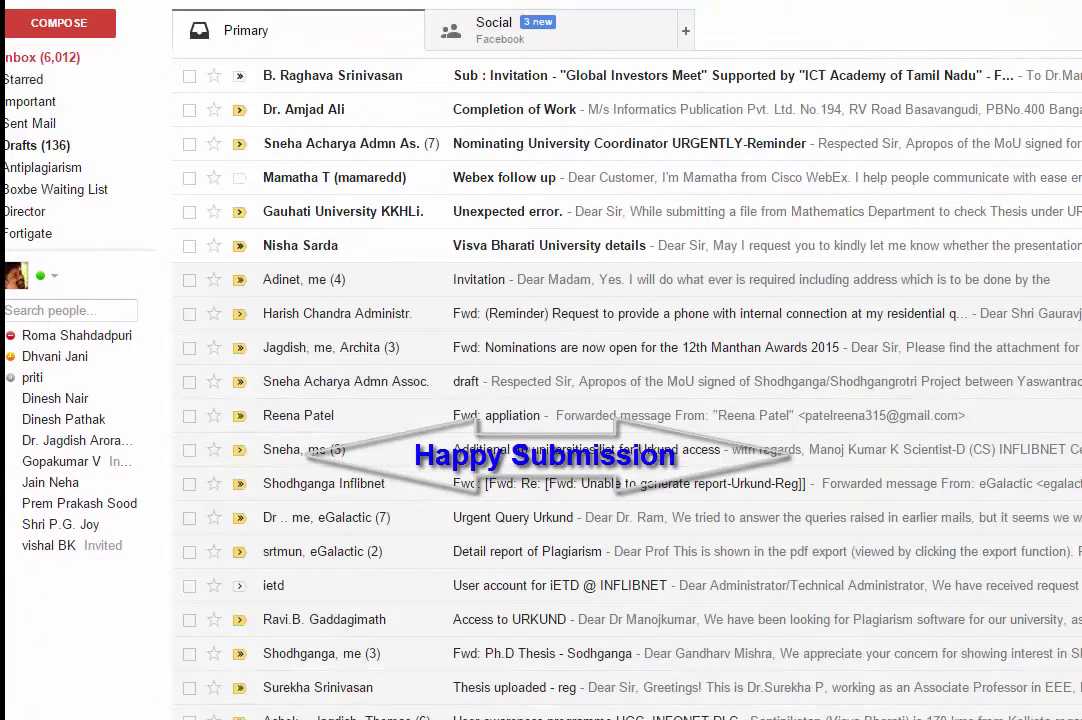